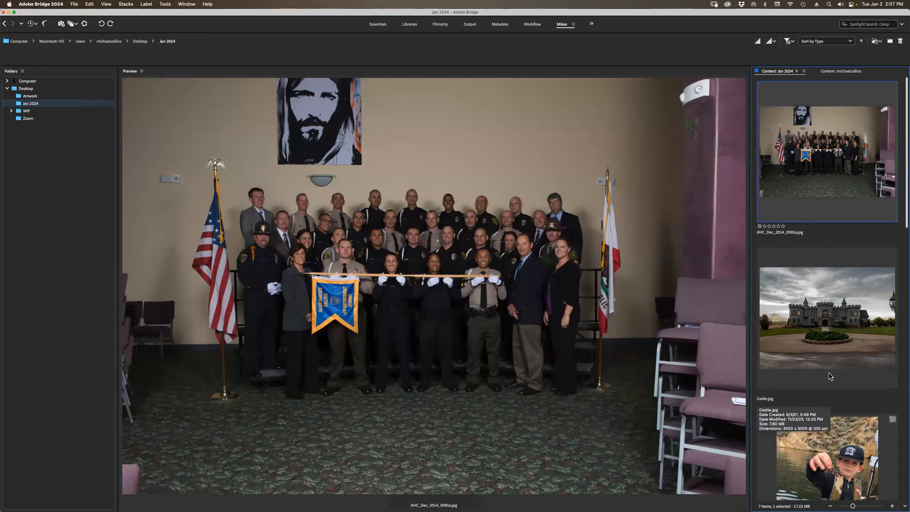
Step: Open the boat photo FS Render.jpg from Bridge in Photoshop
left_click(835, 450)
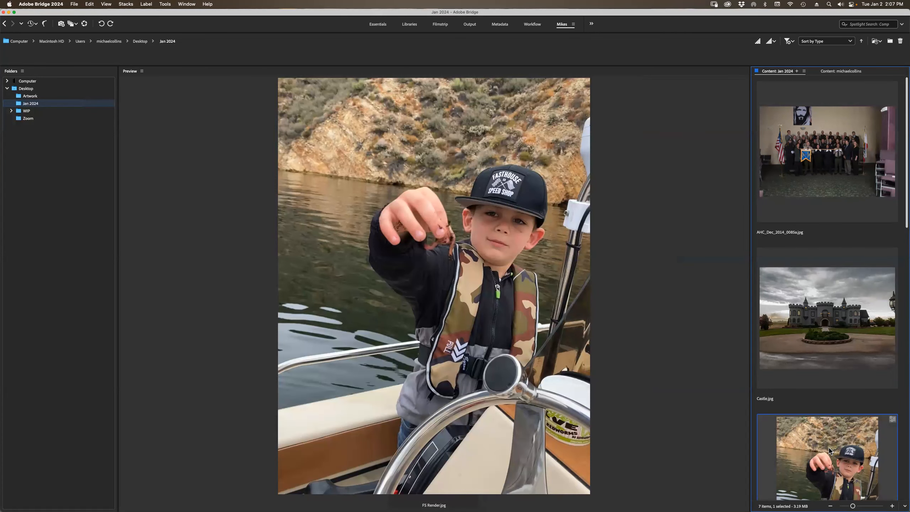
double_click(830, 451)
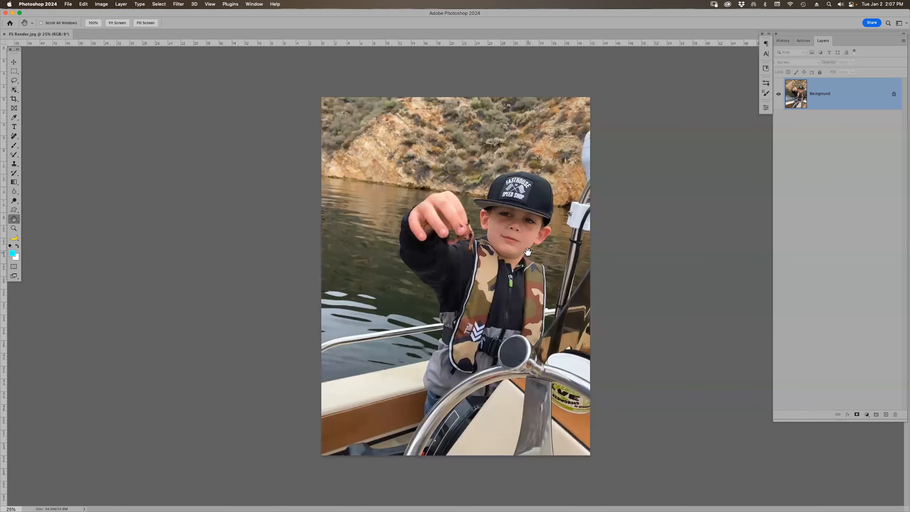
Step: Lasso an elongated area hanging from the boy's fingers down over his vest to the steering wheel
key("z")
left_click(481, 256)
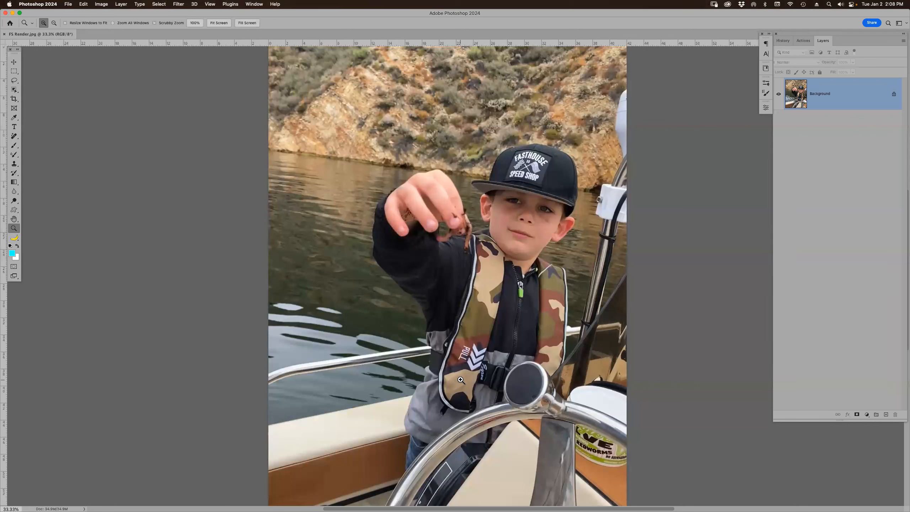
key("l")
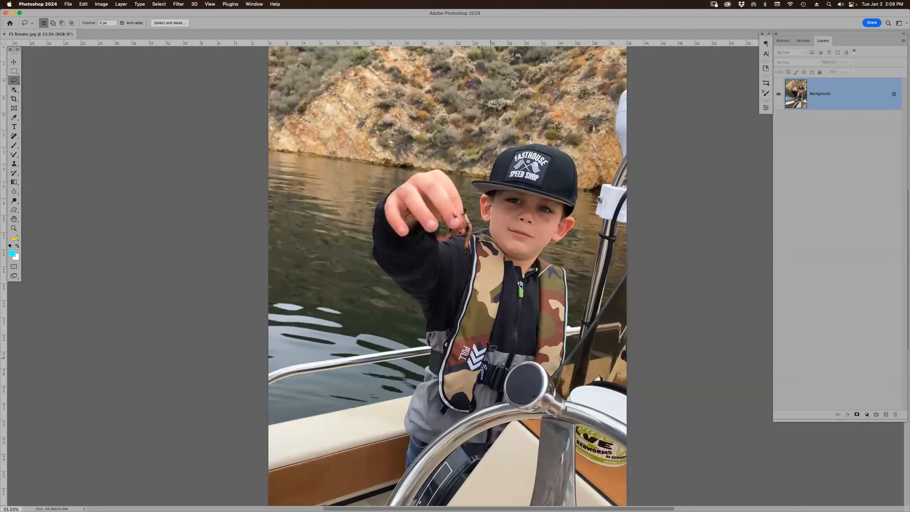
mouse_move(450, 229)
left_mouse_down()
mouse_move(377, 394)
mouse_move(391, 452)
mouse_move(493, 469)
mouse_move(523, 441)
mouse_move(519, 379)
mouse_move(493, 269)
mouse_move(462, 233)
left_mouse_up()
scroll(436, 378, "down", 3)
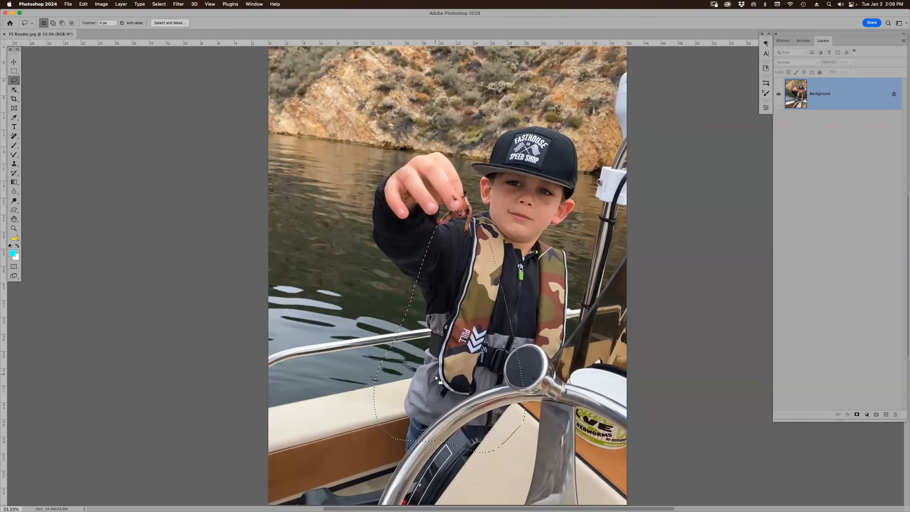
scroll(436, 378, "down", 8)
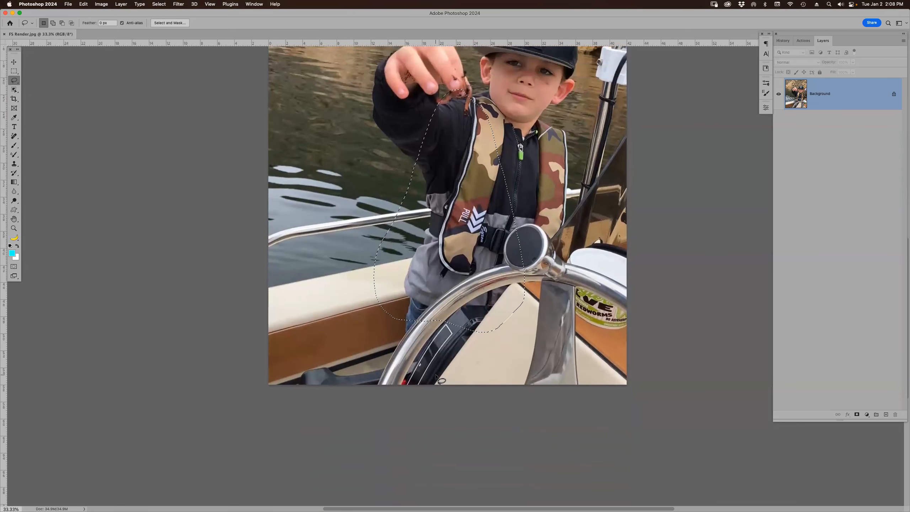
key("super+0")
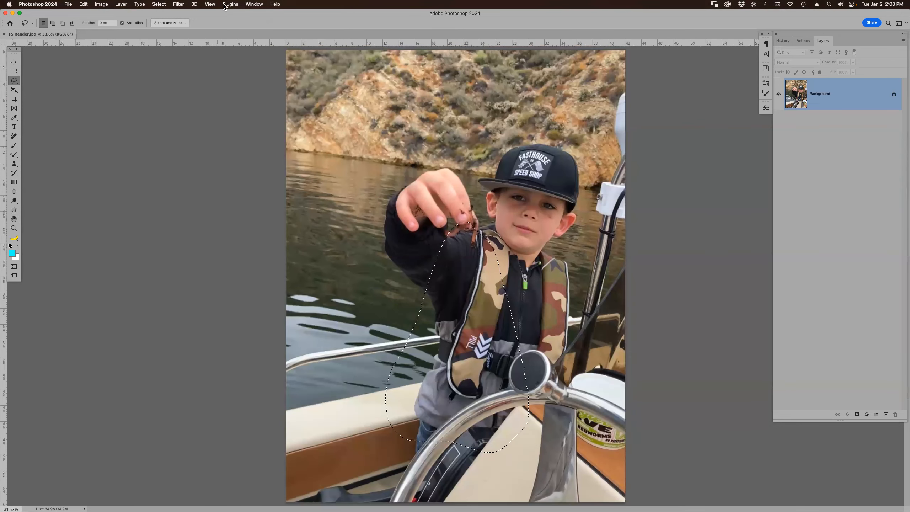
Step: Show the Contextual Task Bar in the workspace
left_click(251, 4)
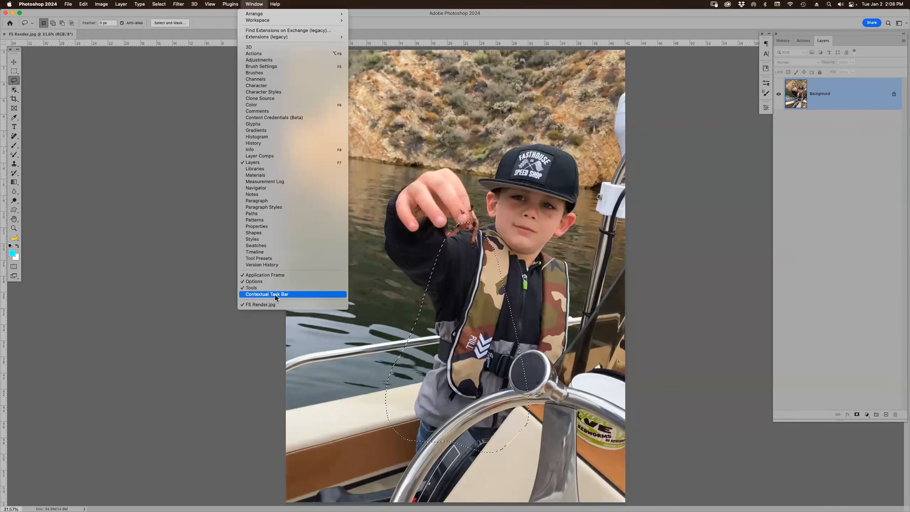
left_click(289, 3)
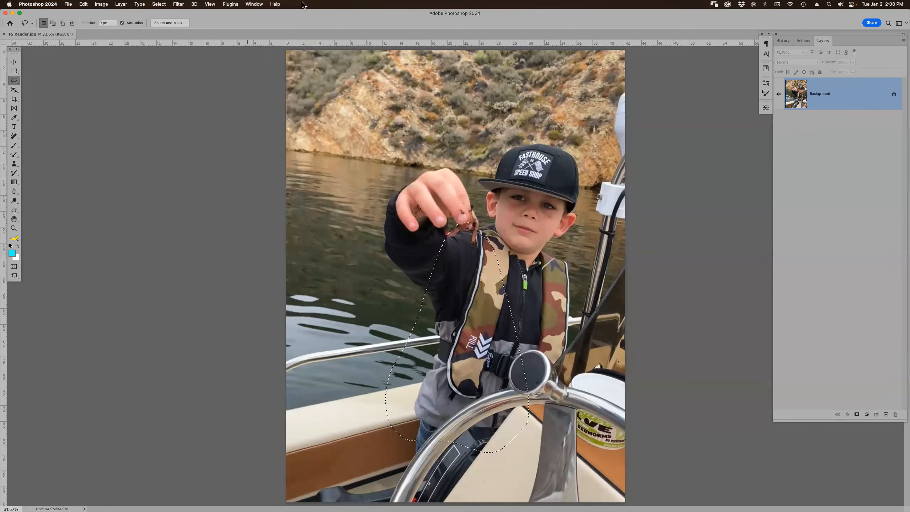
left_click(255, 4)
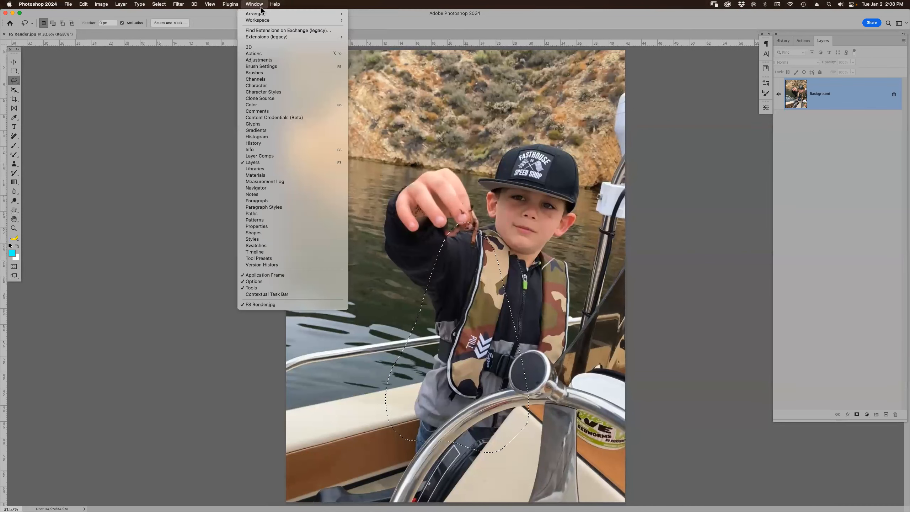
left_click(280, 294)
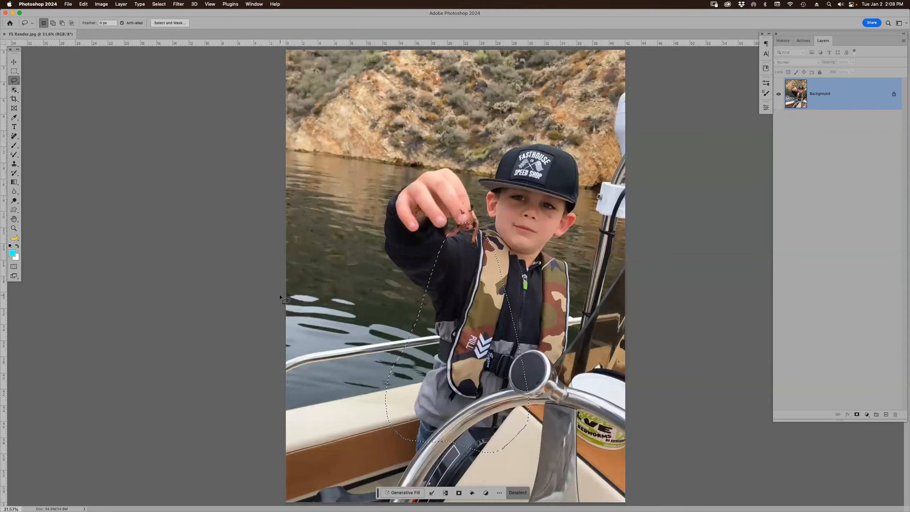
Step: Run Generative Fill on the lassoed area with the prompt "Fish"
left_click(398, 493)
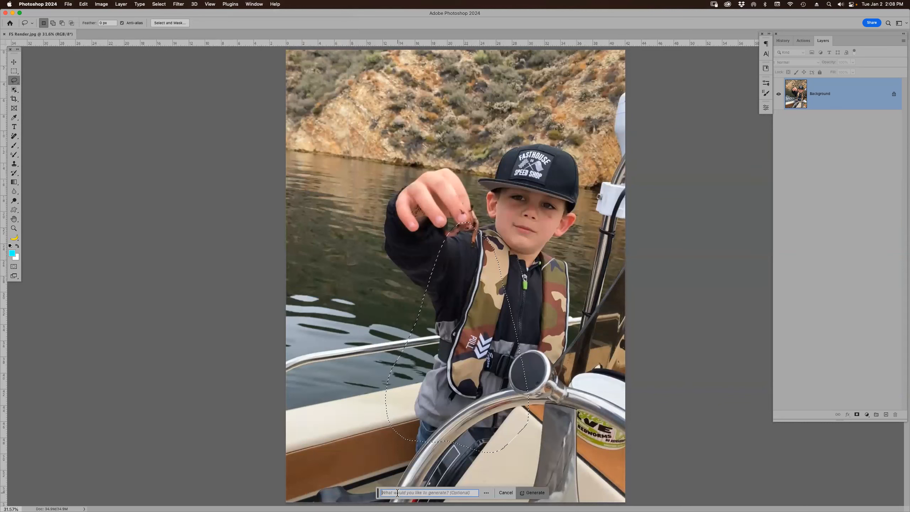
type("Fish")
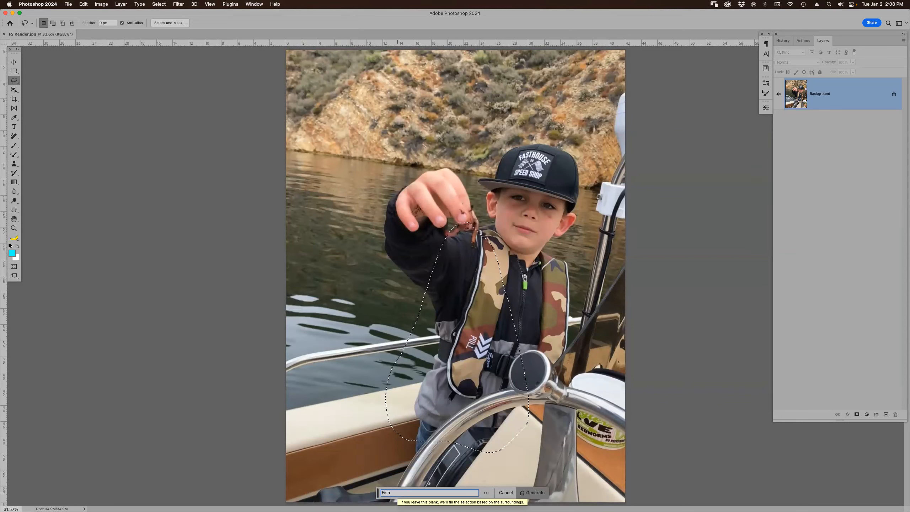
left_click(533, 493)
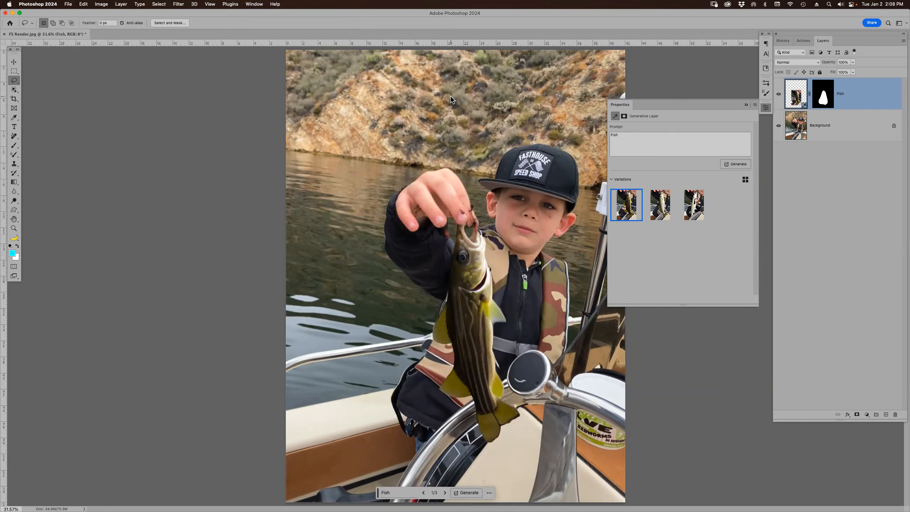
Step: Compare the three generated fish variations on the image and return to the first one
left_click(663, 207)
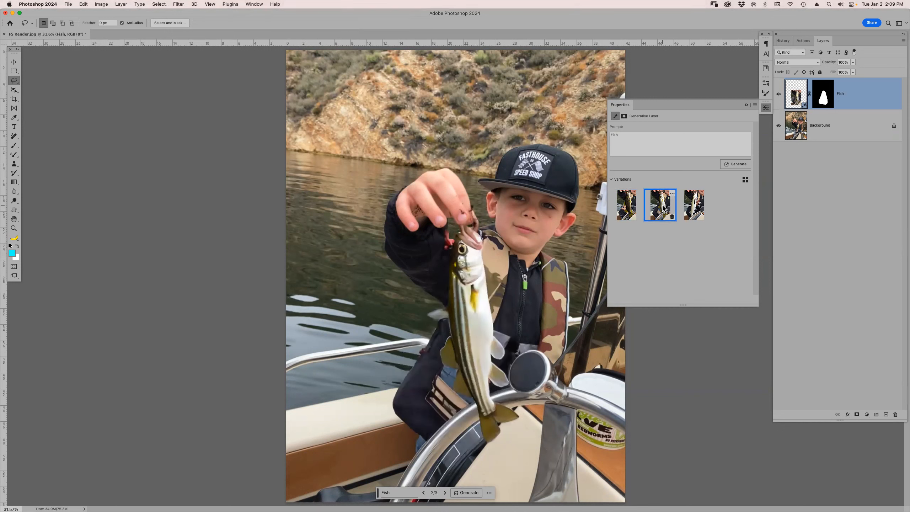
left_click(702, 209)
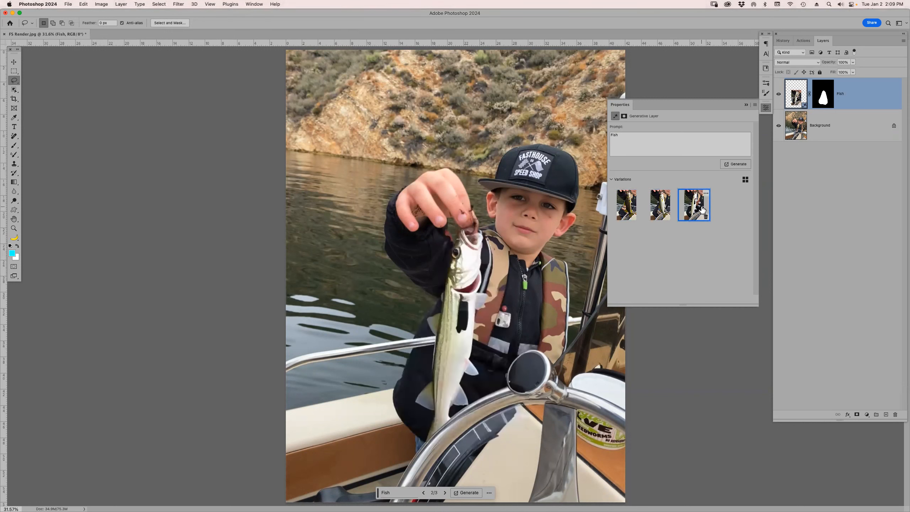
left_click(657, 207)
left_click(630, 204)
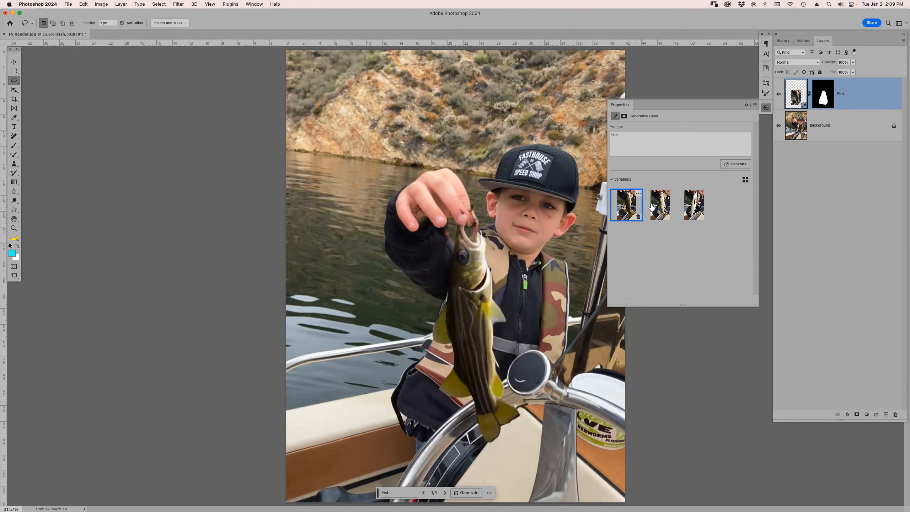
left_click(700, 207)
left_click(632, 205)
Step: Change the generative layer's prompt to "BIG Fish" and generate new variations
left_click(625, 138)
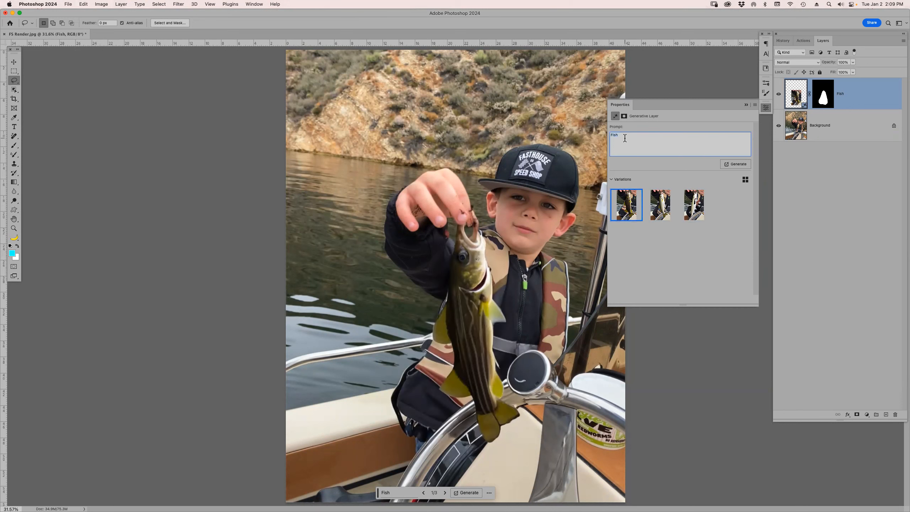
type("BIG")
key("Return")
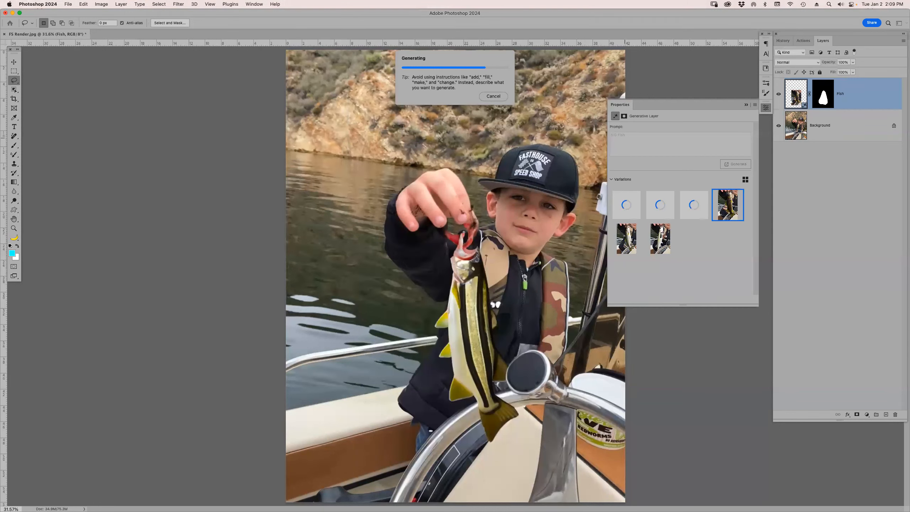
Step: Compare the new "BIG Fish" variations and choose the second one, the wide silver fish
left_click(666, 205)
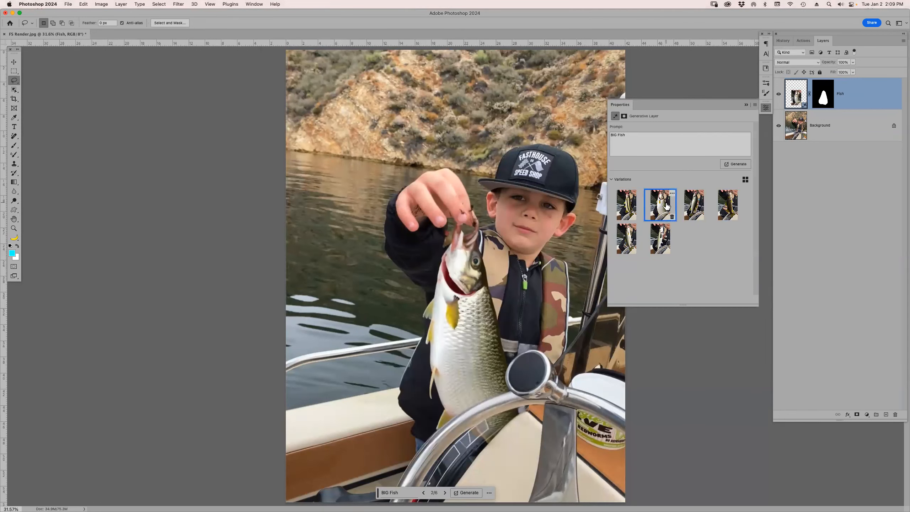
left_click(694, 205)
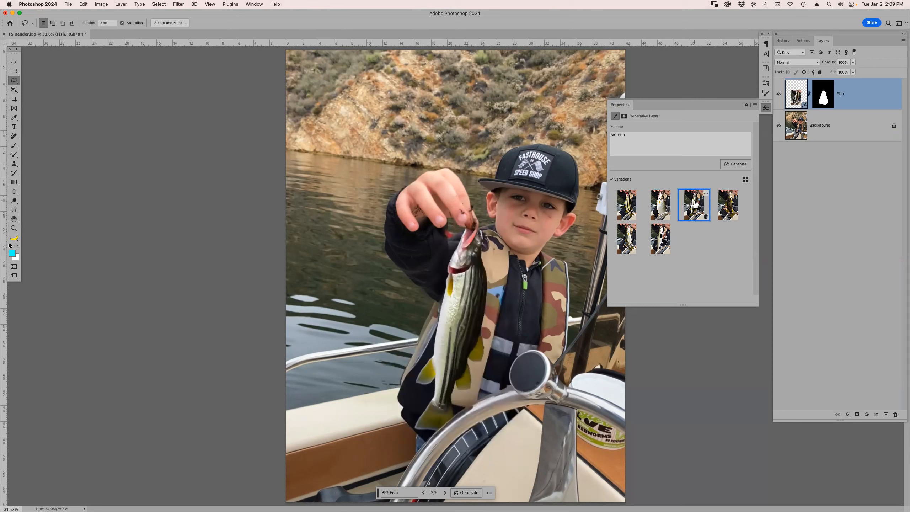
left_click(661, 208)
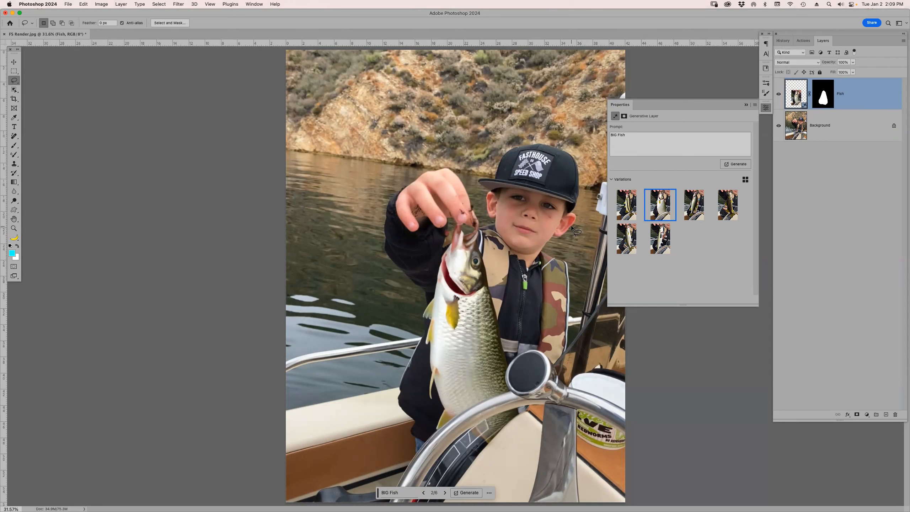
Step: Save the layered image to the Desktop in Photoshop format under the name FS FISH.psd
key("super+s")
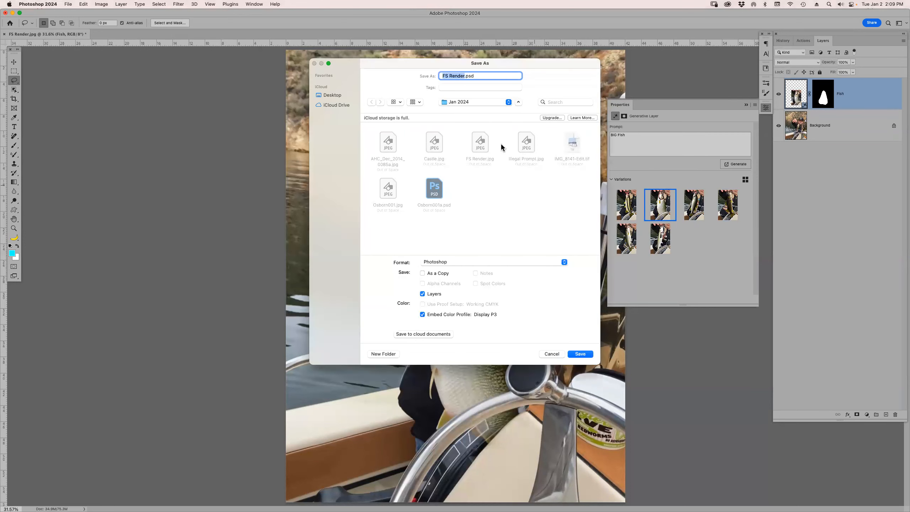
left_click(332, 95)
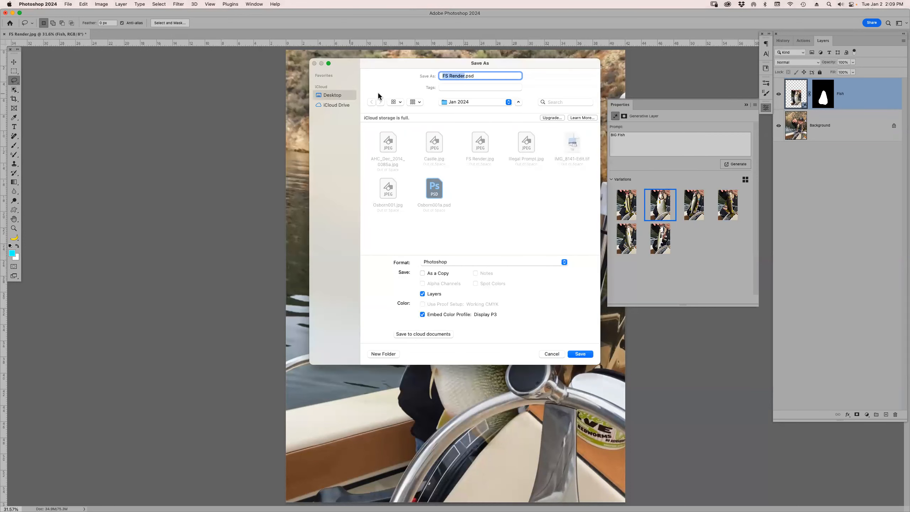
double_click(452, 76)
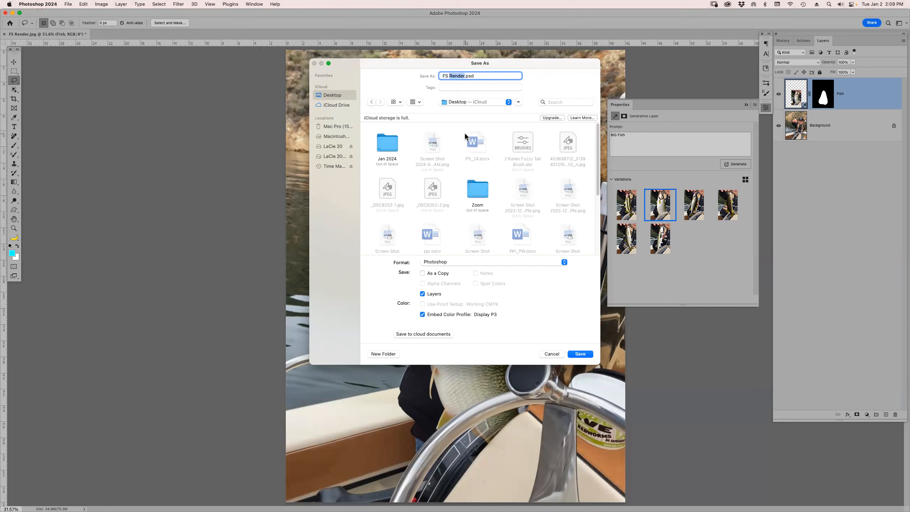
type("FISH")
key("Return")
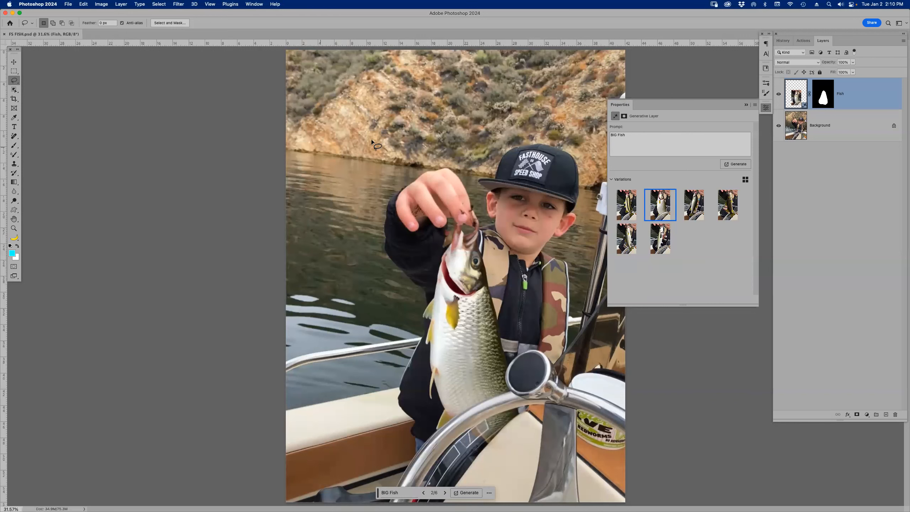
Step: Collapse the Fish layer's properties and close the FS FISH.psd document, leaving the layer style unchanged
left_click(746, 105)
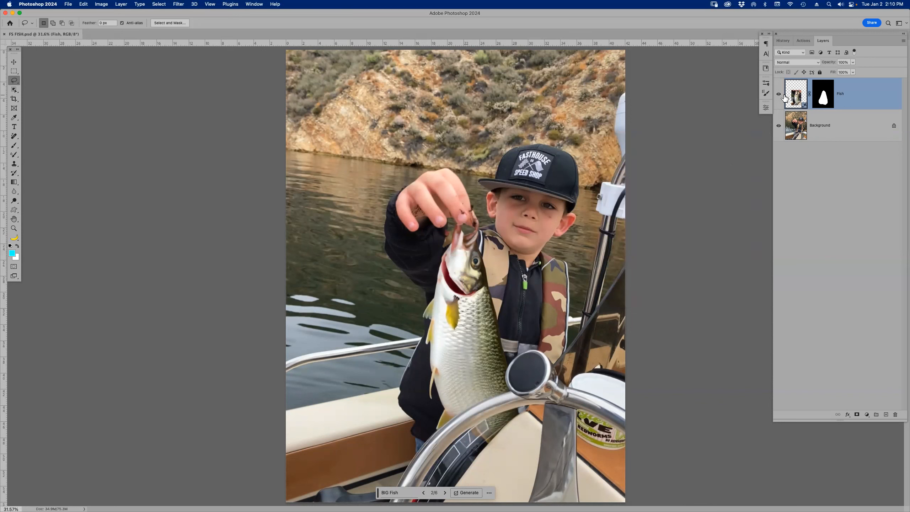
double_click(795, 97)
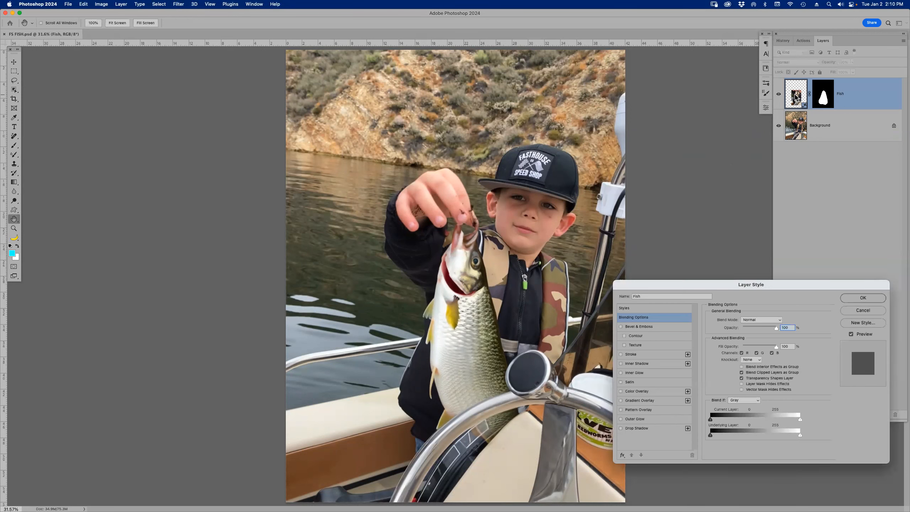
left_click(858, 311)
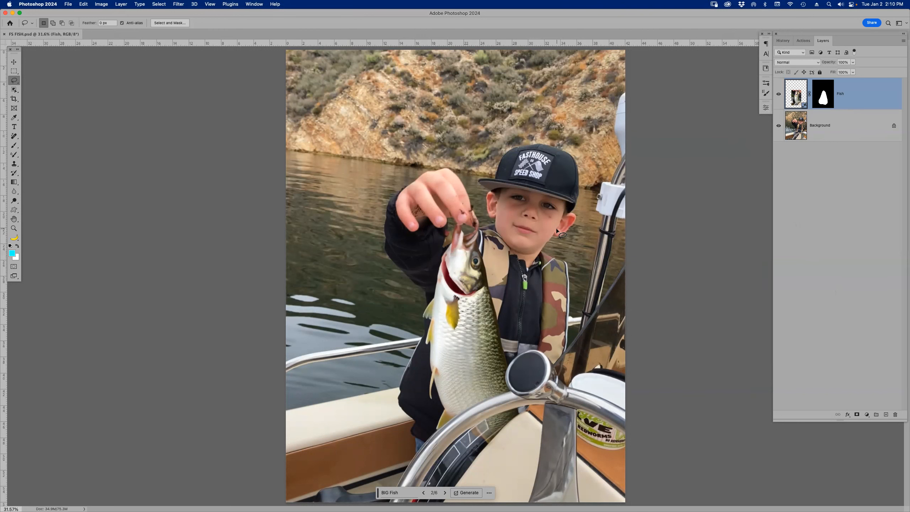
key("super+w")
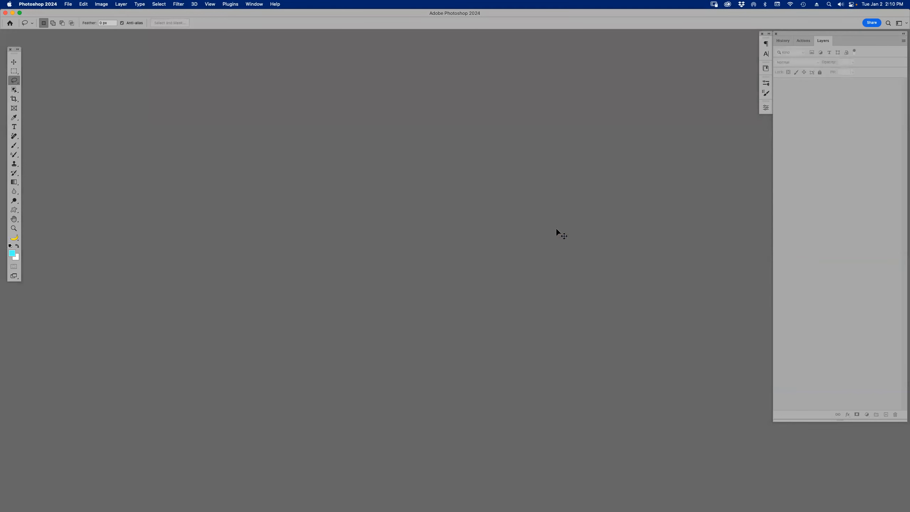
Step: Switch to Bridge and open Castle.jpg in Photoshop
key("super+Tab")
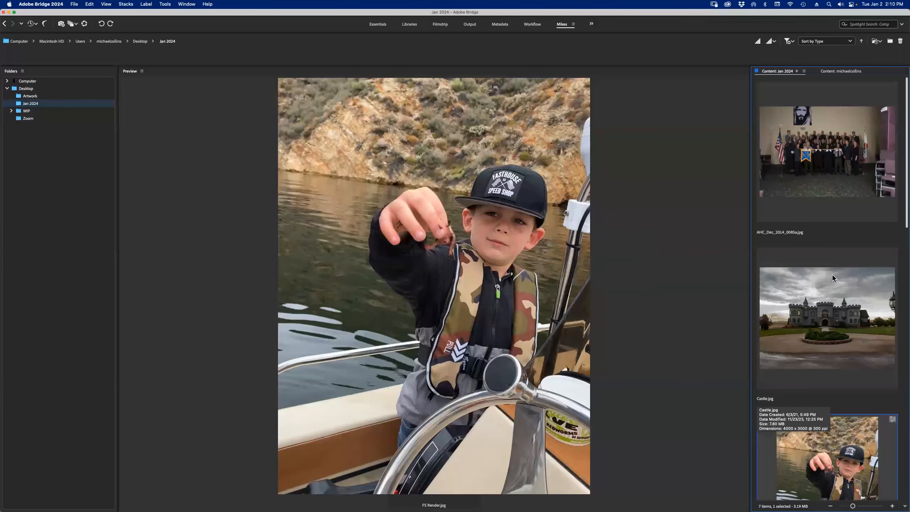
left_click(817, 317)
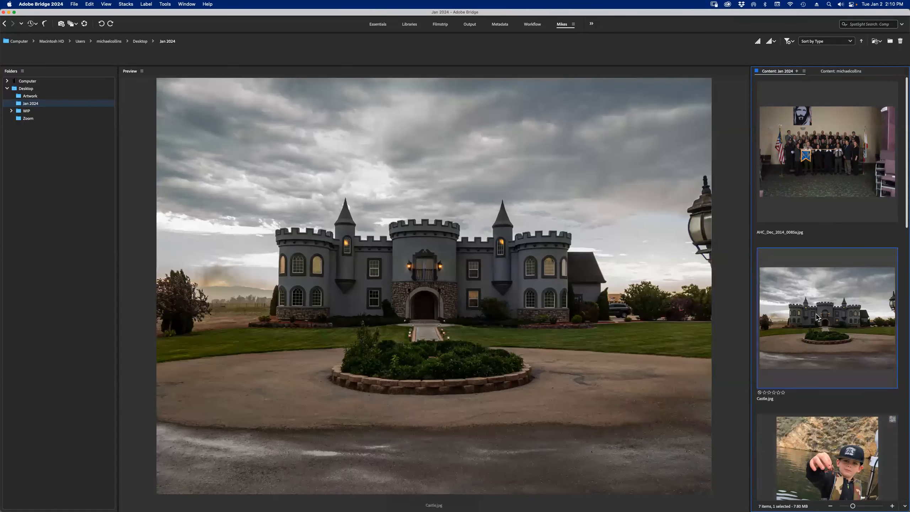
double_click(817, 317)
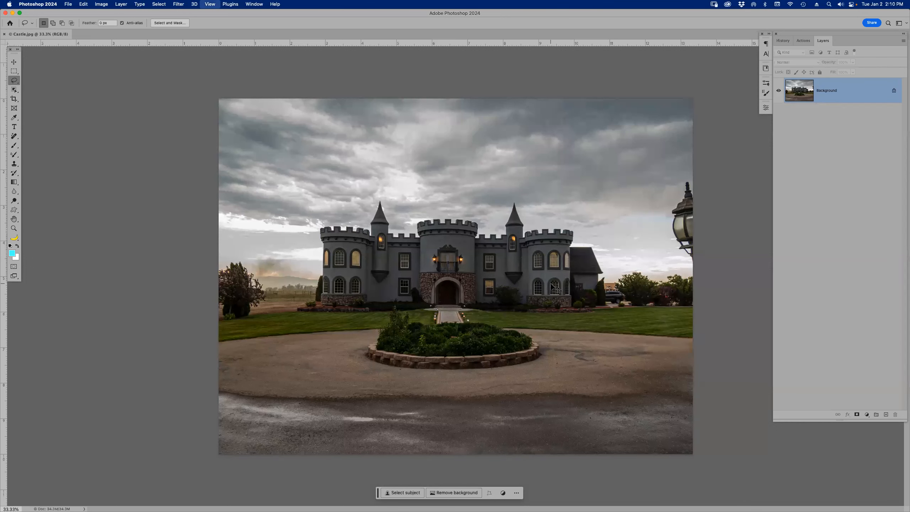
Step: Lasso a wide area over the castle's right-hand tower, the adjoining trees and the lawn in front
scroll(557, 290, "up", 2)
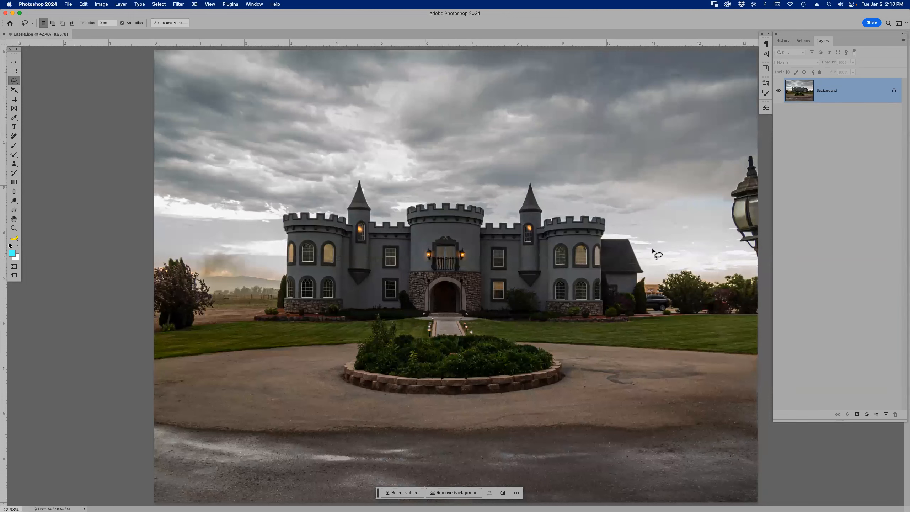
mouse_move(676, 265)
left_mouse_down()
mouse_move(579, 257)
mouse_move(542, 287)
mouse_move(545, 326)
mouse_move(632, 345)
mouse_move(722, 340)
mouse_move(730, 307)
mouse_move(720, 269)
mouse_move(696, 256)
mouse_move(625, 255)
left_mouse_up()
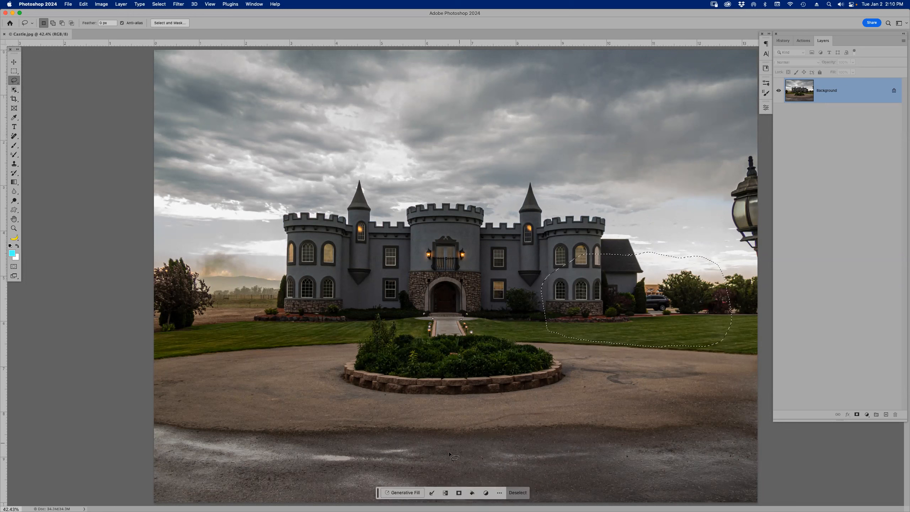
Step: Run Generative Fill on the lassoed area with the prompt "Knights on horseback with swords"
left_click(408, 493)
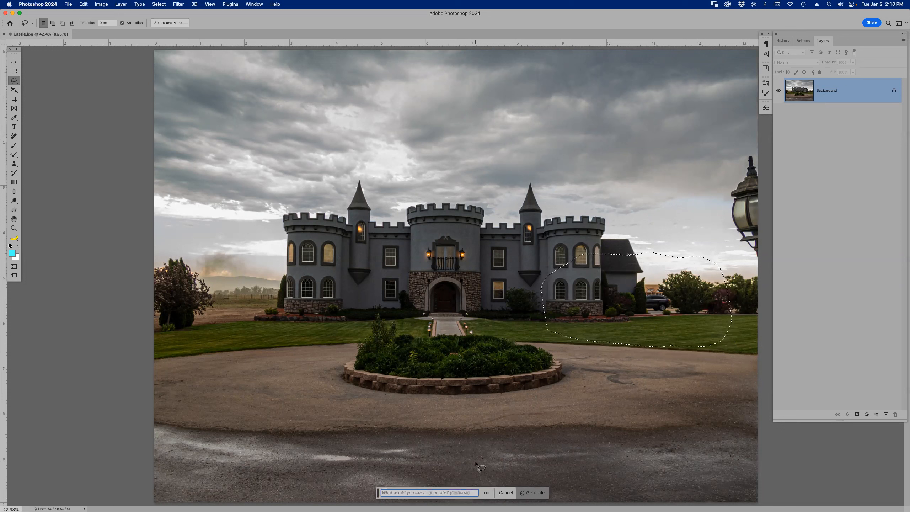
type("Knights on ho")
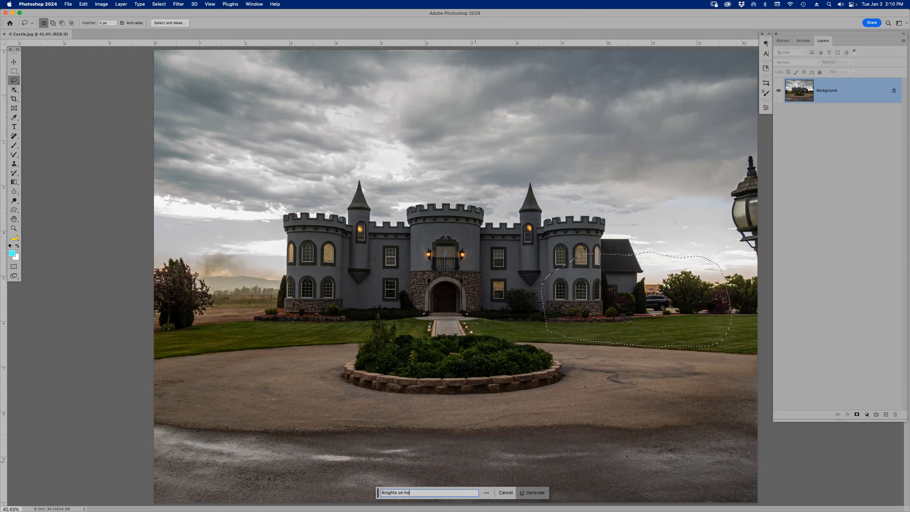
type("rseback with swords")
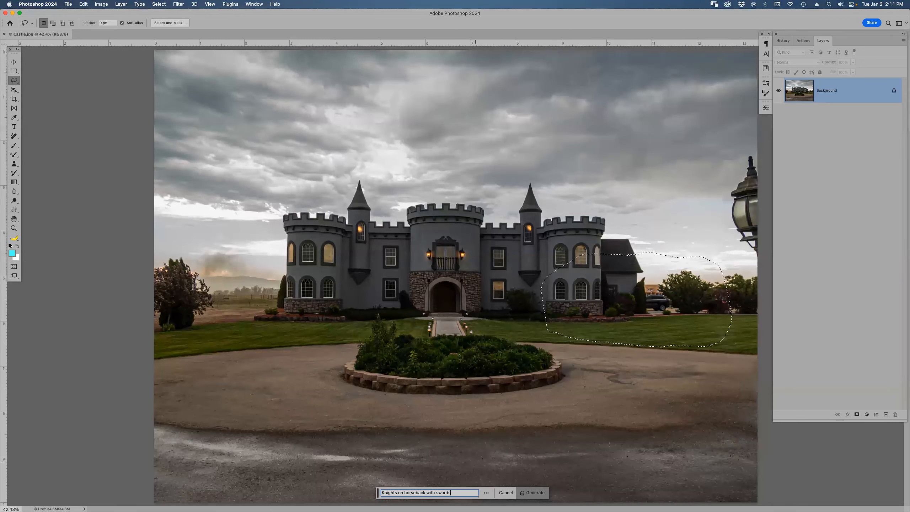
key("Return")
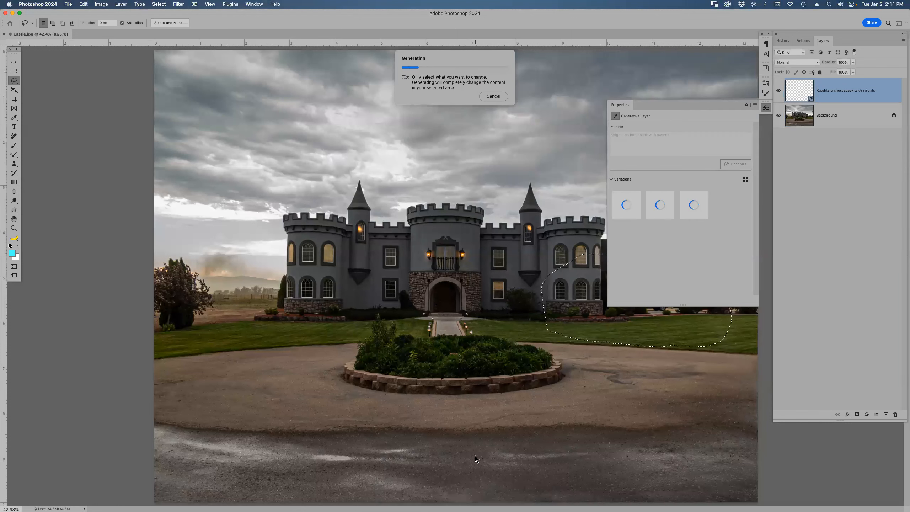
Step: Compare the three generated knight variations, return to the first one and examine its riders and horses up close
left_click_drag(624, 104, 306, 300)
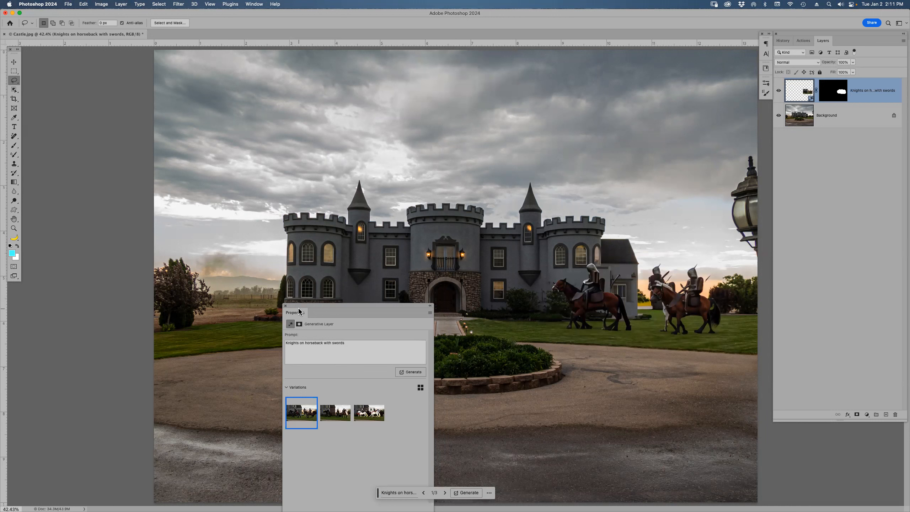
left_click(328, 420)
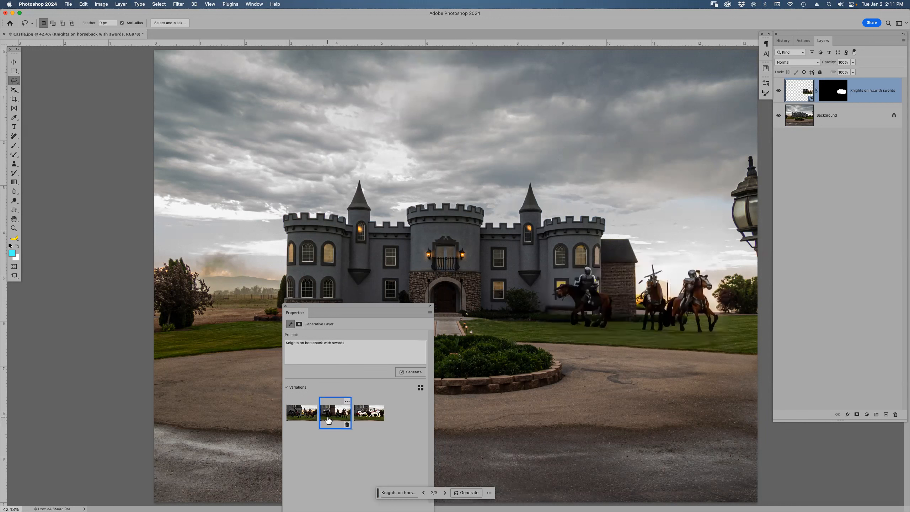
left_click(367, 420)
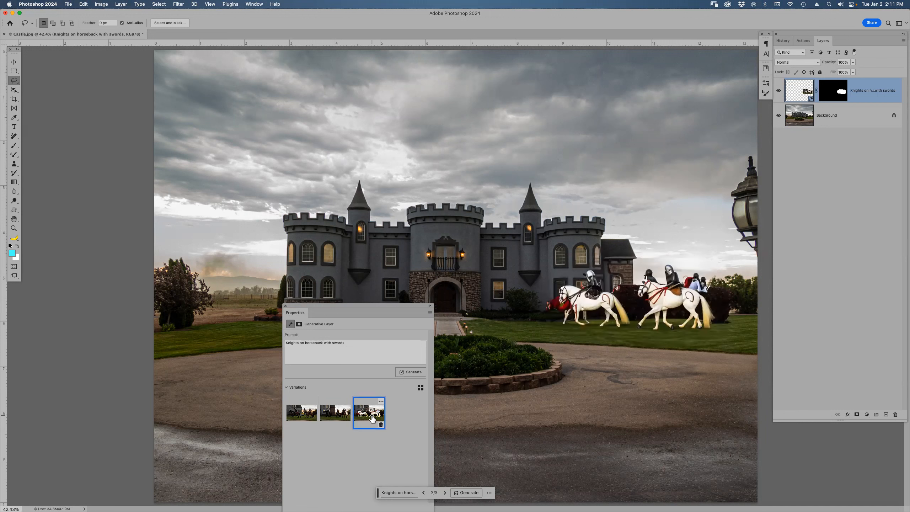
left_click(306, 415)
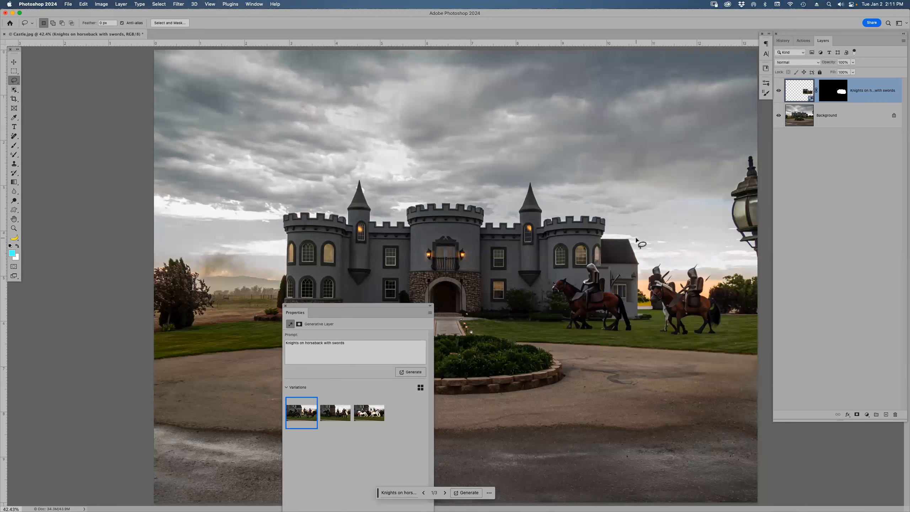
key("z")
left_click_drag(611, 226, 587, 348)
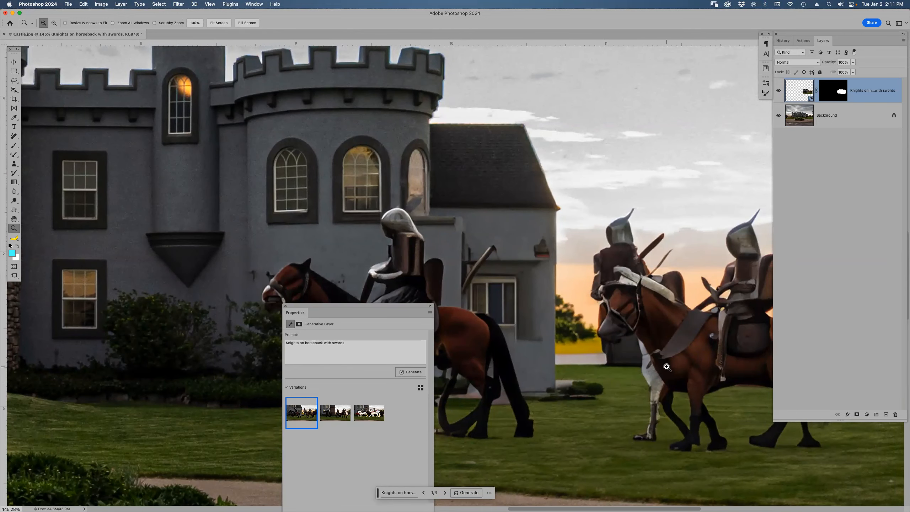
left_click_drag(668, 368, 612, 295)
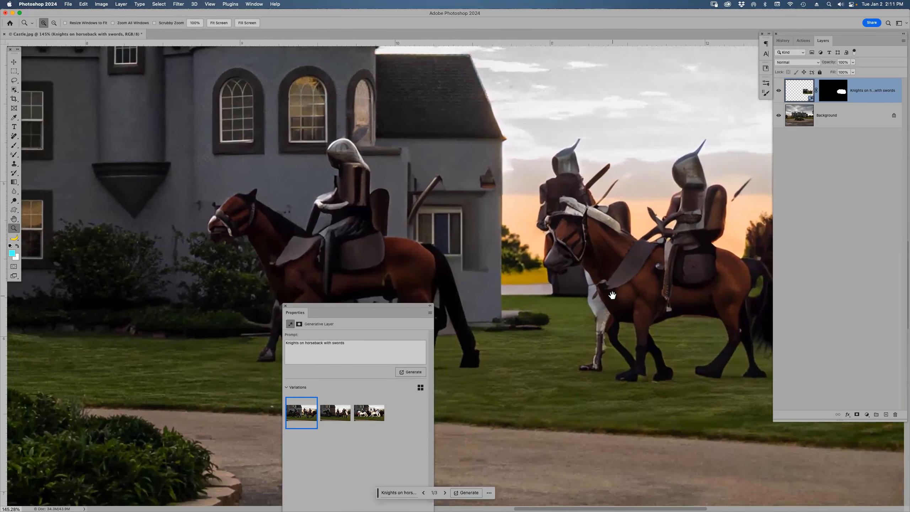
Step: Generate more variations of the knights, compare them, and choose the fourth one with brown horses against an orange sunset
left_click(408, 372)
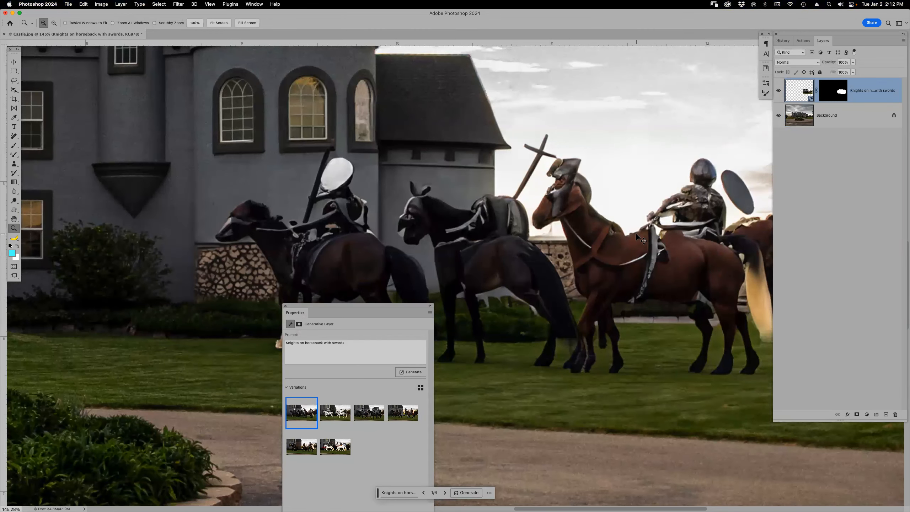
key("super+0")
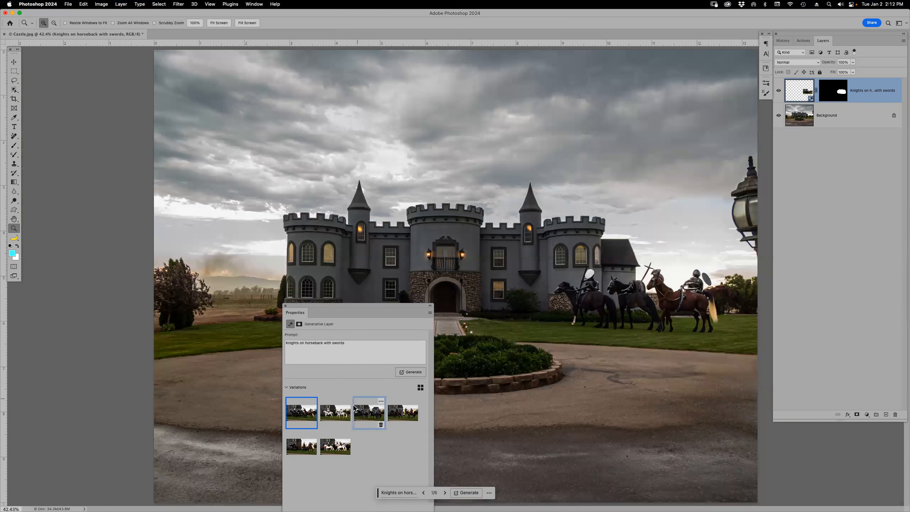
left_click(342, 412)
left_click(362, 413)
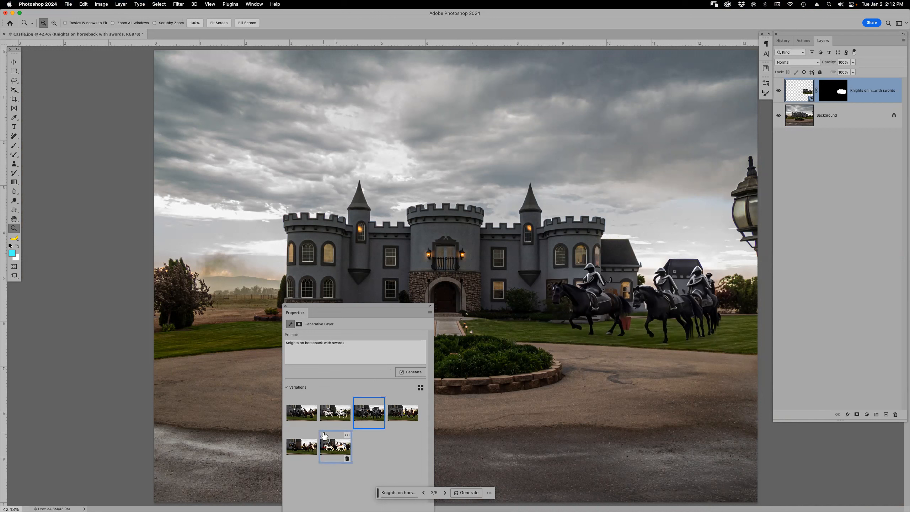
left_click(303, 446)
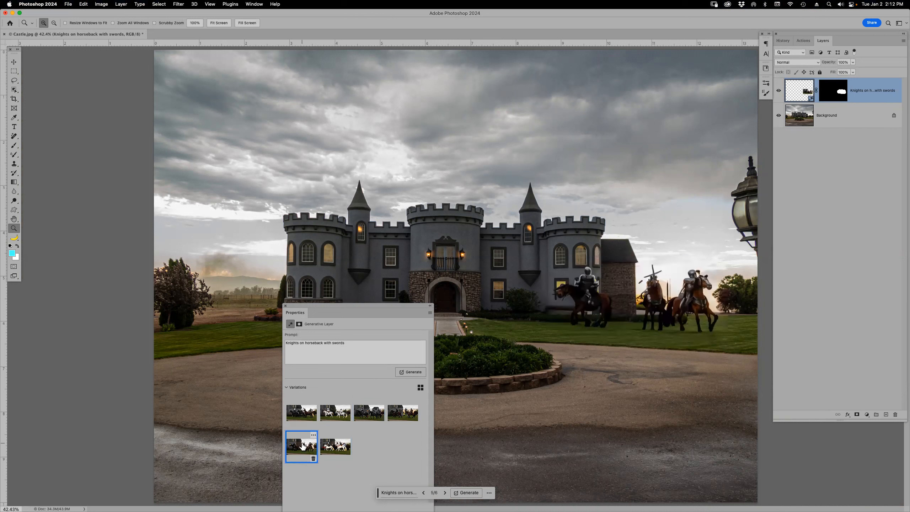
left_click(335, 446)
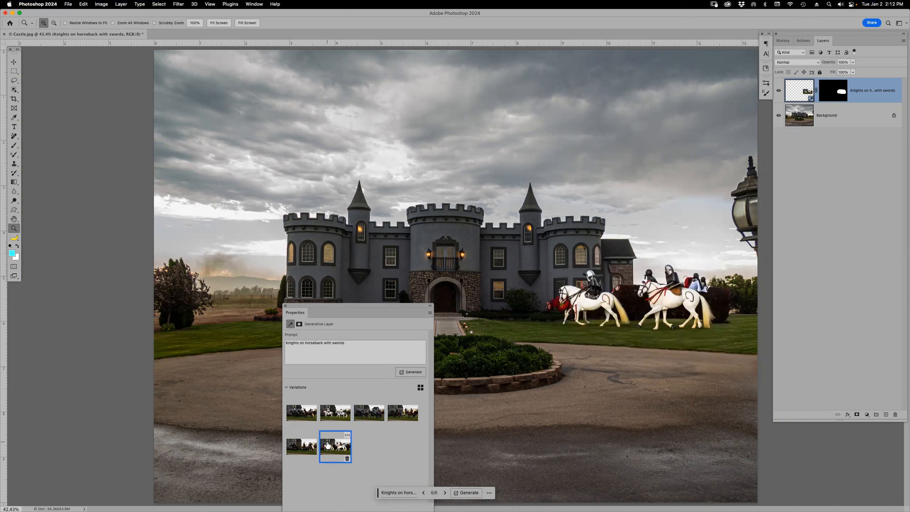
left_click(393, 421)
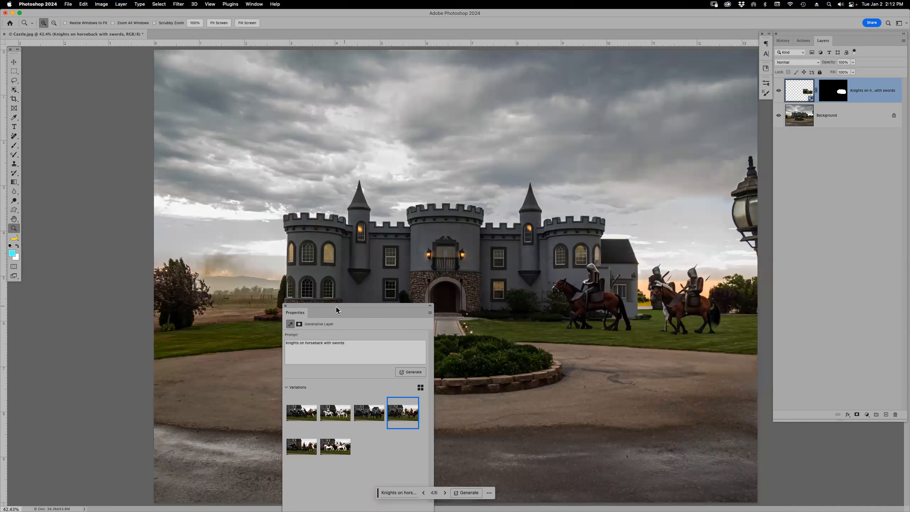
Step: Collapse the generative layer's properties and return them to the dock beside the layers
left_click_drag(296, 316, 636, 112)
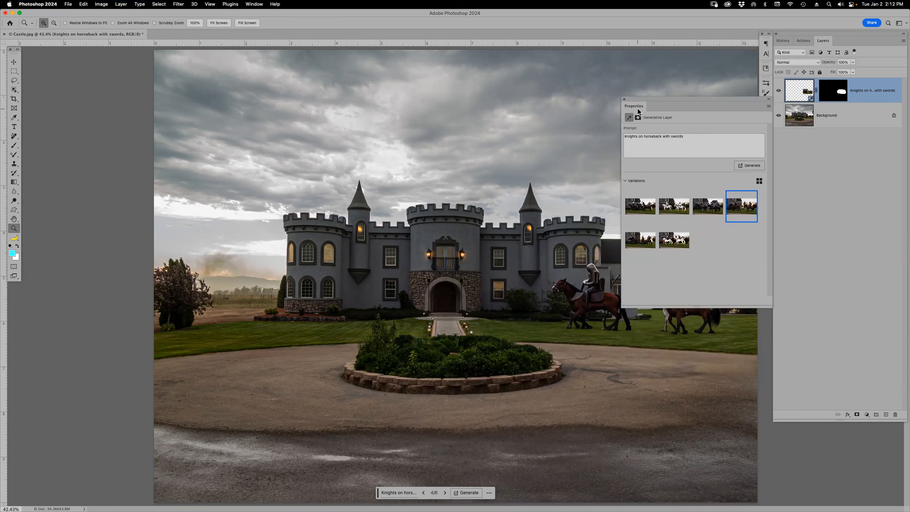
left_click(769, 99)
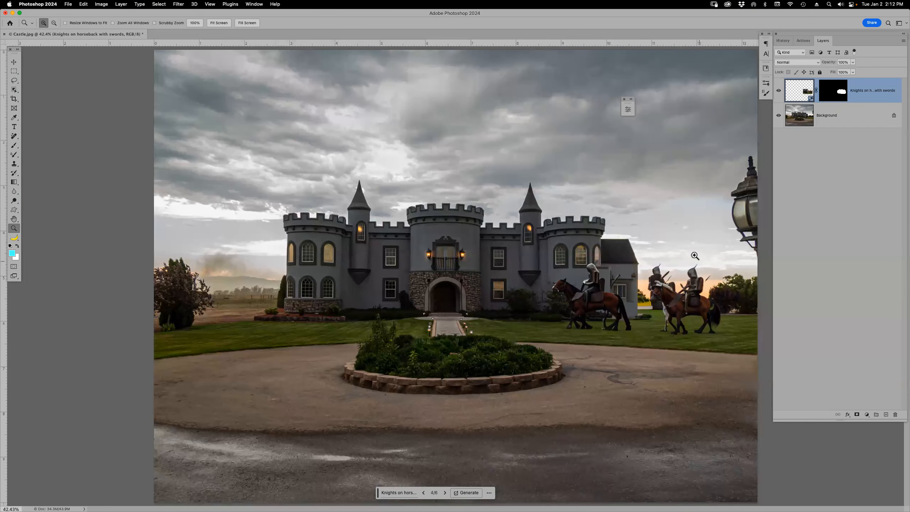
left_click_drag(629, 102, 768, 109)
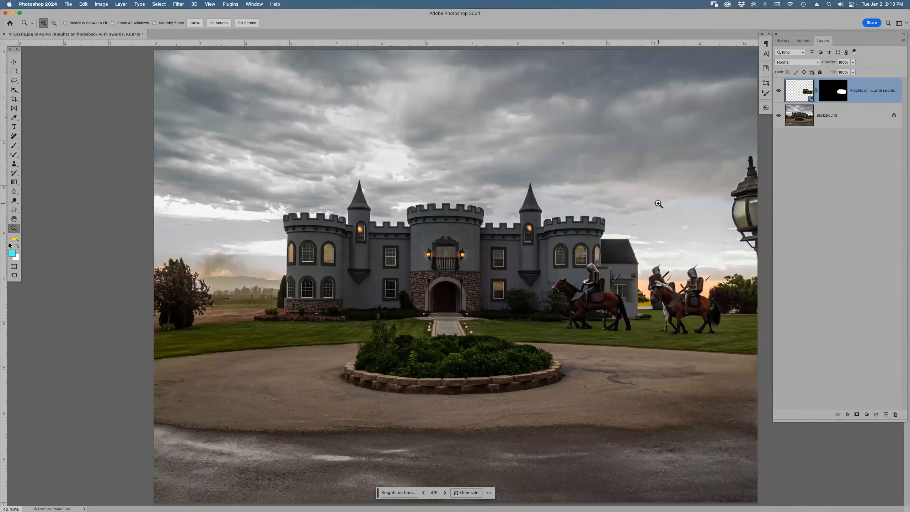
Step: Scale the knights layer down to about 69% and shift it slightly lower onto the lawn
key("super+t")
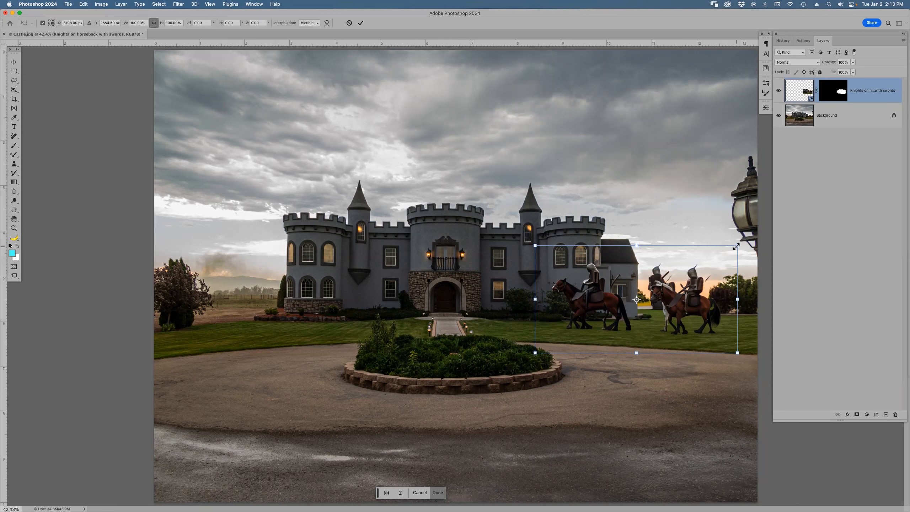
left_click_drag(736, 247, 703, 264)
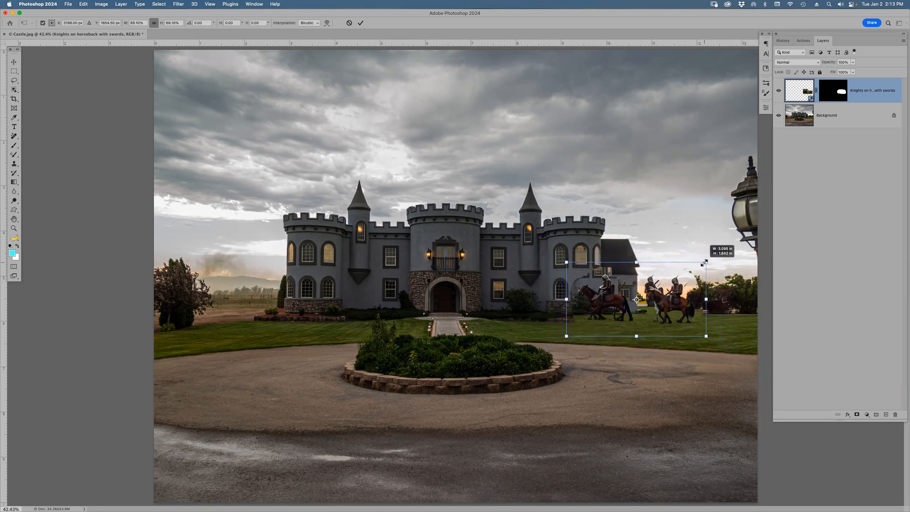
left_click_drag(686, 289, 686, 298)
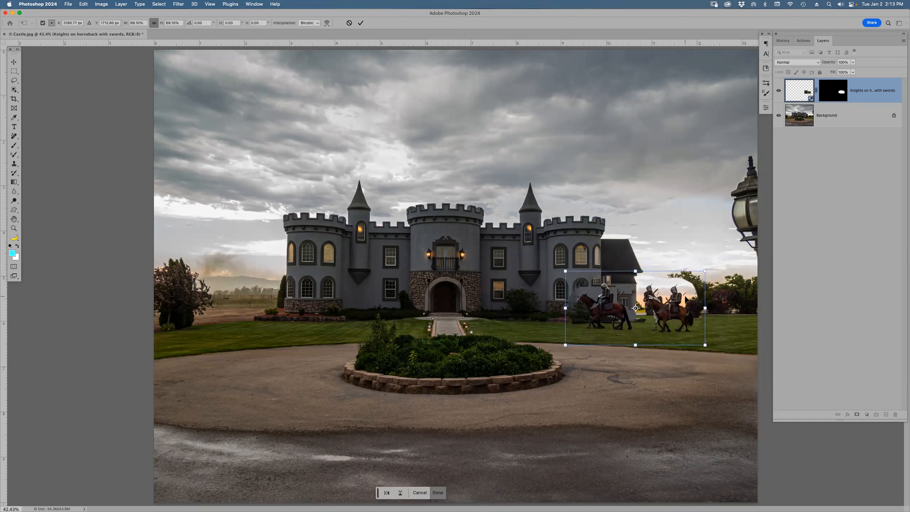
key("z")
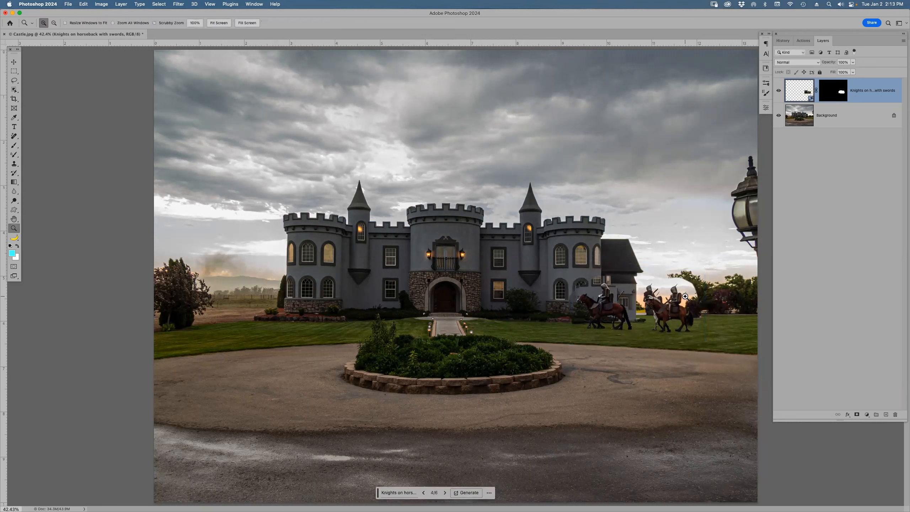
Step: Target the knights layer's mask and lasso the leading knight and horse with the Object Selection tool
left_click(835, 98)
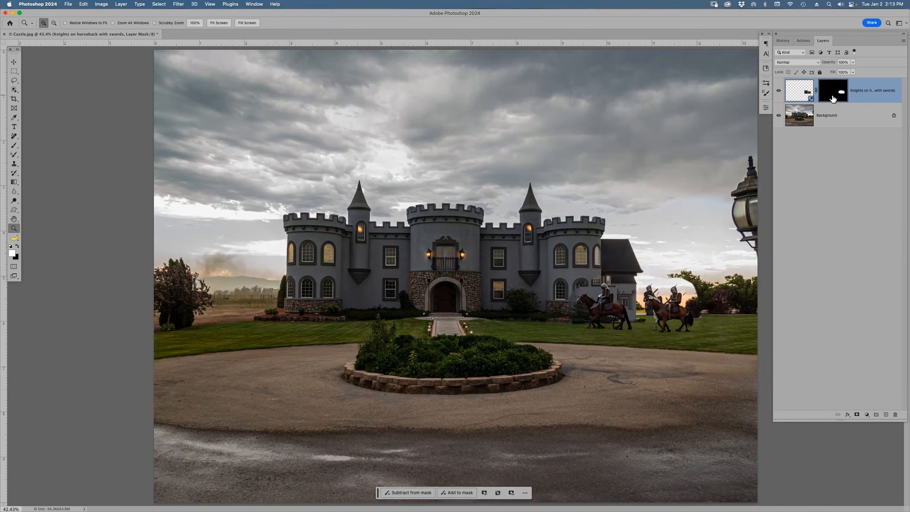
left_click_drag(569, 216, 684, 361)
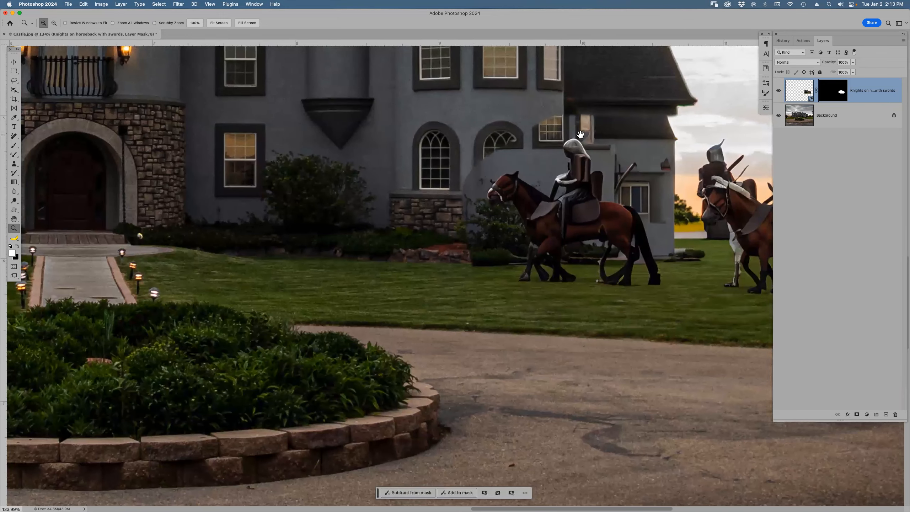
key("w")
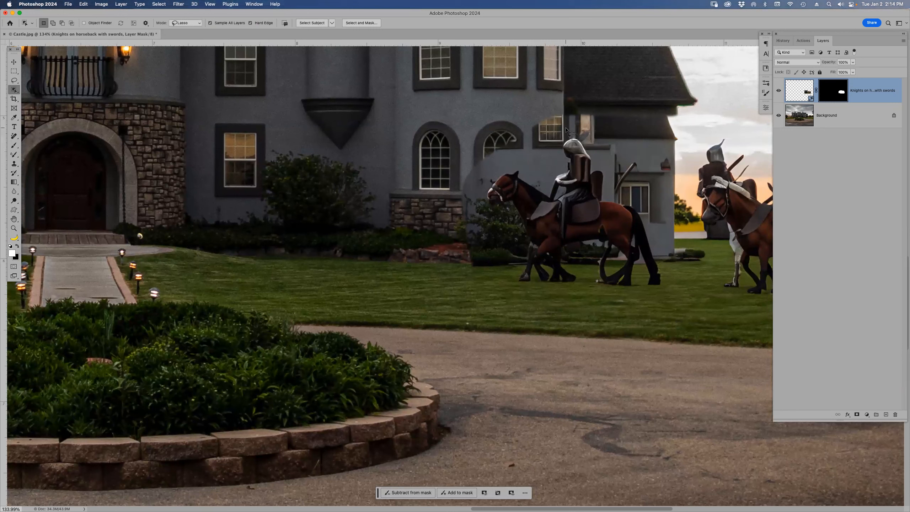
mouse_move(564, 132)
left_mouse_down()
mouse_move(554, 157)
mouse_move(495, 169)
mouse_move(482, 223)
mouse_move(505, 269)
mouse_move(530, 283)
mouse_move(550, 288)
mouse_move(588, 274)
left_mouse_up()
mouse_move(665, 251)
left_mouse_down()
mouse_move(663, 215)
mouse_move(643, 192)
mouse_move(617, 182)
mouse_move(610, 147)
mouse_move(567, 137)
left_mouse_up()
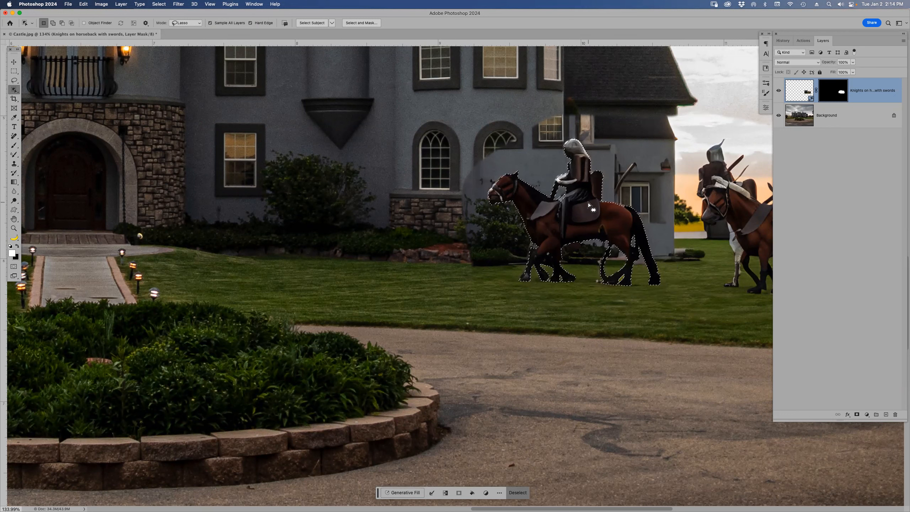
Step: Try filling the selected knight and horse shape on the layer mask, and undo each fill
key("BackSpace")
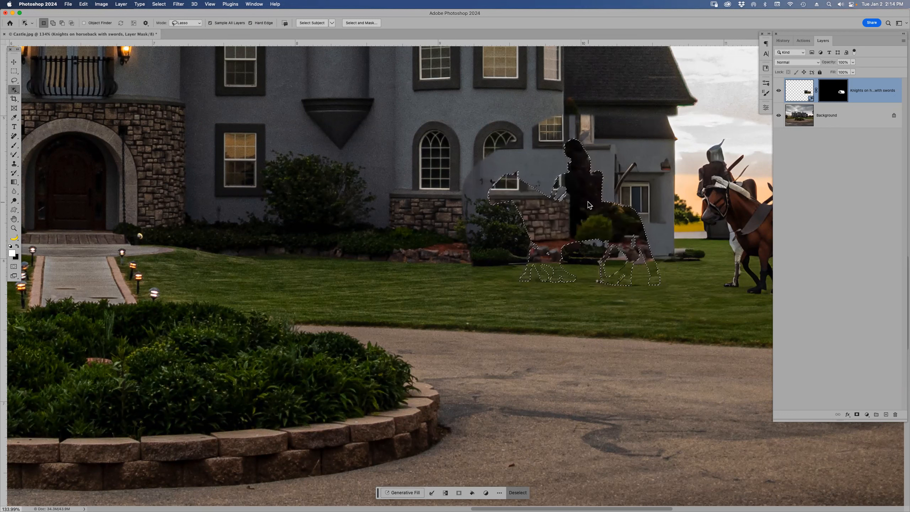
key("super+z")
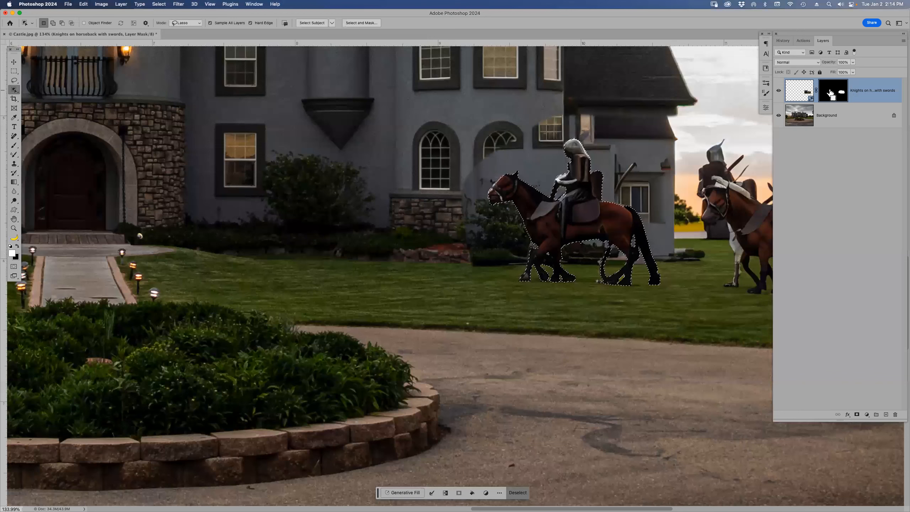
key("BackSpace")
key("super+z")
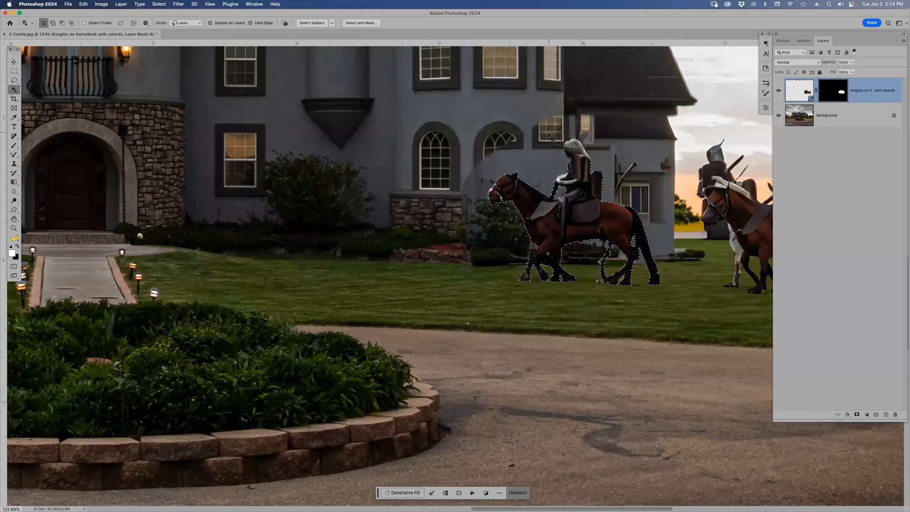
Step: Prepare a smaller black Brush for the mask and invert the selection to protect the leading knight and horse
key("b")
key("bracketleft")
key("bracketleft")
key("bracketleft")
key("bracketleft")
key("bracketleft")
key("bracketleft")
key("bracketleft")
key("bracketleft")
key("bracketleft")
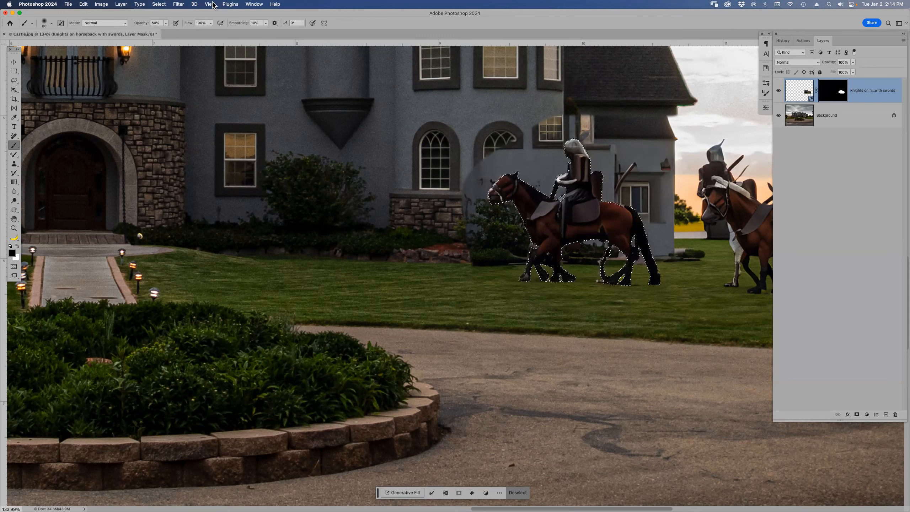
left_click(159, 4)
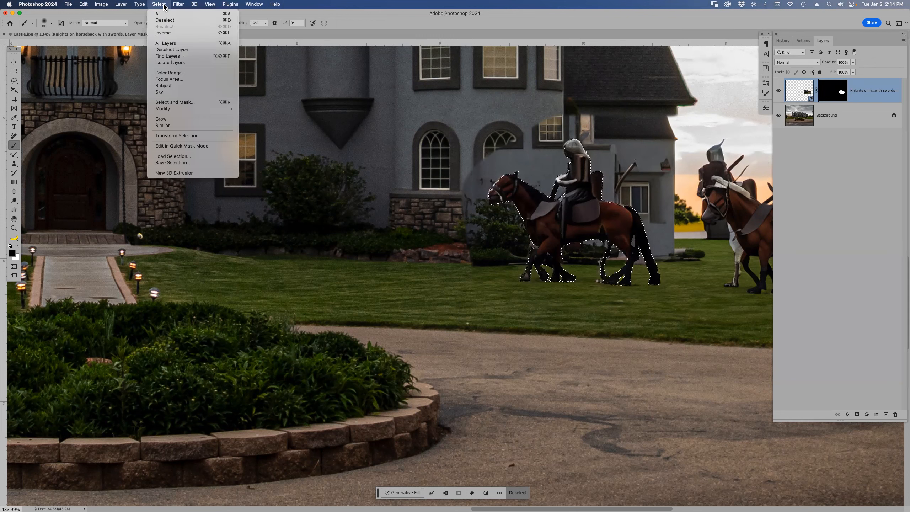
left_click(165, 33)
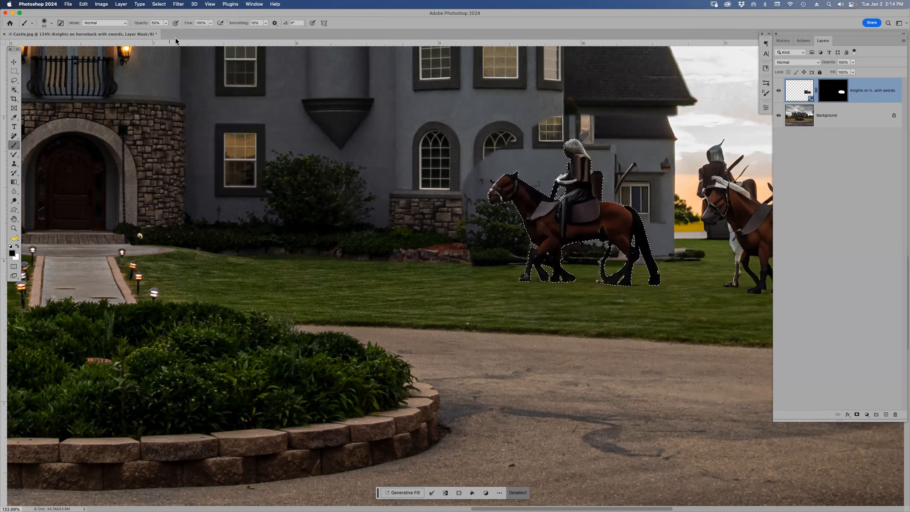
Step: Paint black at 100% opacity on the knights layer's mask to hide the generated background around the leading knight and horse
left_click_drag(512, 153, 476, 199)
key("0")
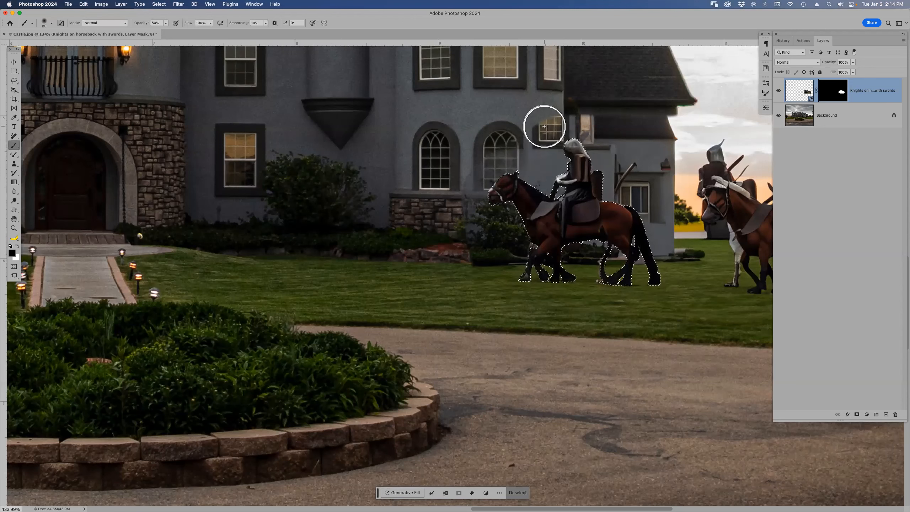
mouse_move(553, 127)
left_mouse_down()
mouse_move(581, 145)
mouse_move(542, 187)
mouse_move(555, 171)
mouse_move(519, 153)
mouse_move(532, 180)
mouse_move(614, 169)
mouse_move(617, 224)
mouse_move(658, 269)
mouse_move(648, 164)
mouse_move(667, 155)
mouse_move(562, 146)
mouse_move(584, 136)
mouse_move(493, 89)
mouse_move(679, 121)
mouse_move(680, 292)
mouse_move(648, 268)
mouse_move(648, 277)
mouse_move(555, 277)
mouse_move(605, 301)
mouse_move(566, 255)
mouse_move(478, 244)
mouse_move(644, 271)
mouse_move(670, 262)
mouse_move(551, 243)
left_mouse_up()
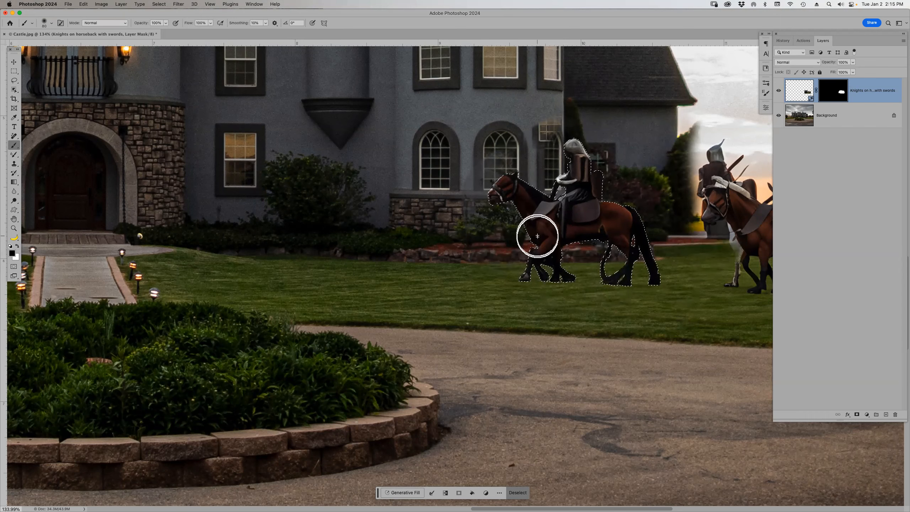
Step: Enlarge the brush and paint the trailing knights, their horses and the surrounding generated sky out of the mask
left_click_drag(577, 129, 446, 123)
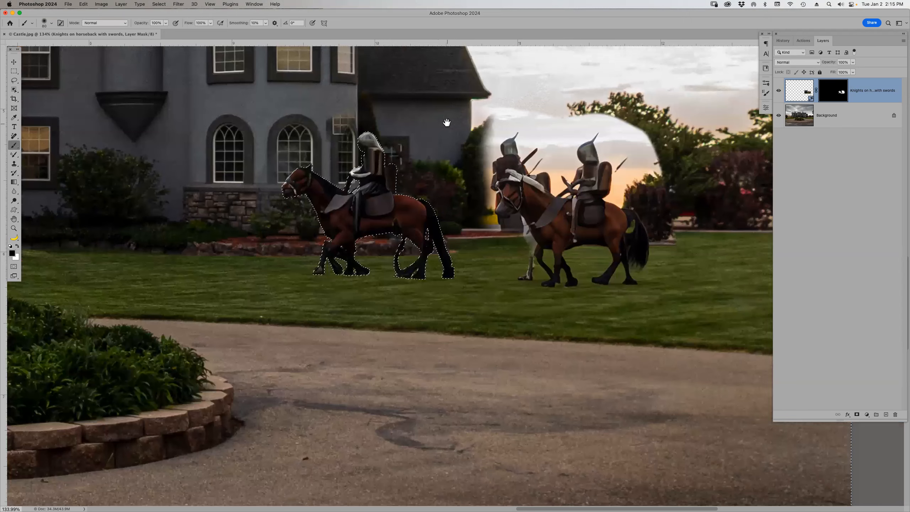
key("bracketright")
key("bracketright")
key("bracketright")
key("bracketright")
key("bracketright")
key("bracketright")
key("bracketright")
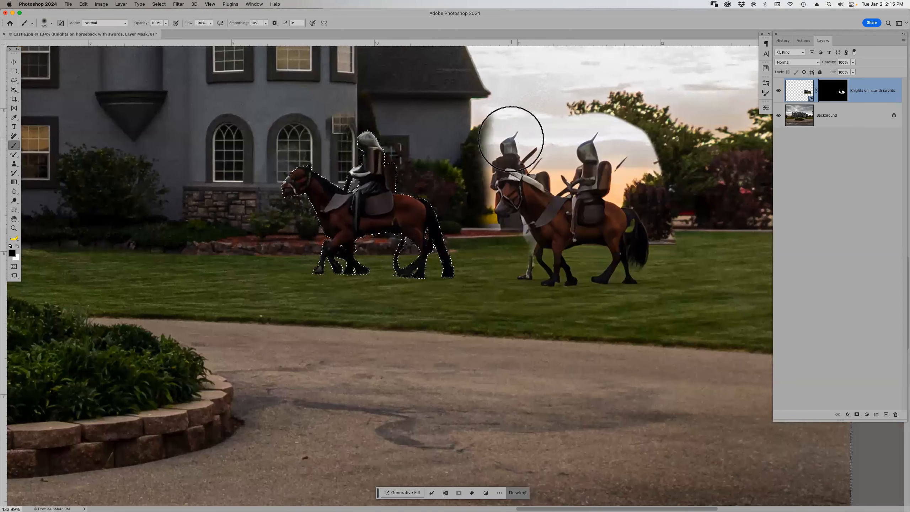
mouse_move(488, 163)
left_mouse_down()
mouse_move(602, 201)
mouse_move(581, 265)
mouse_move(520, 248)
mouse_move(492, 122)
left_mouse_up()
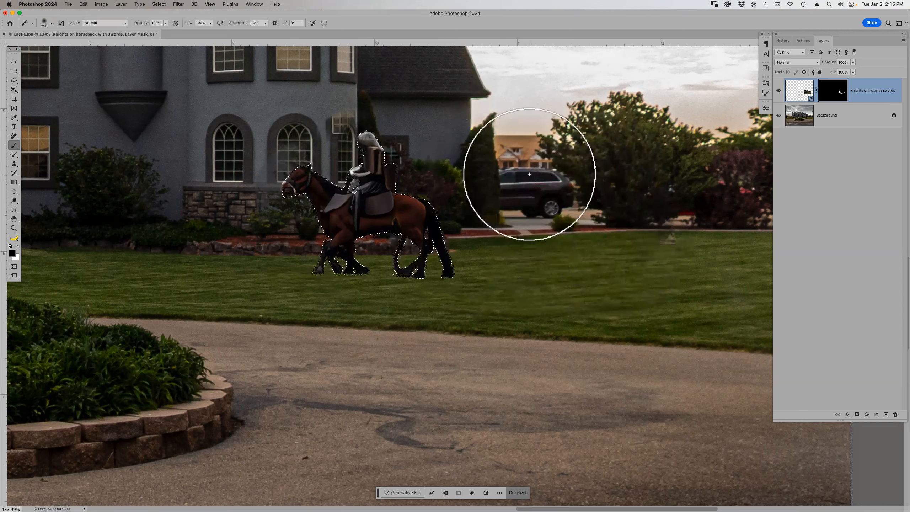
Step: Reduce the brush size and compare the photo with the knights layer hidden and shown
key("bracketleft")
key("bracketleft")
key("bracketleft")
key("bracketleft")
key("bracketleft")
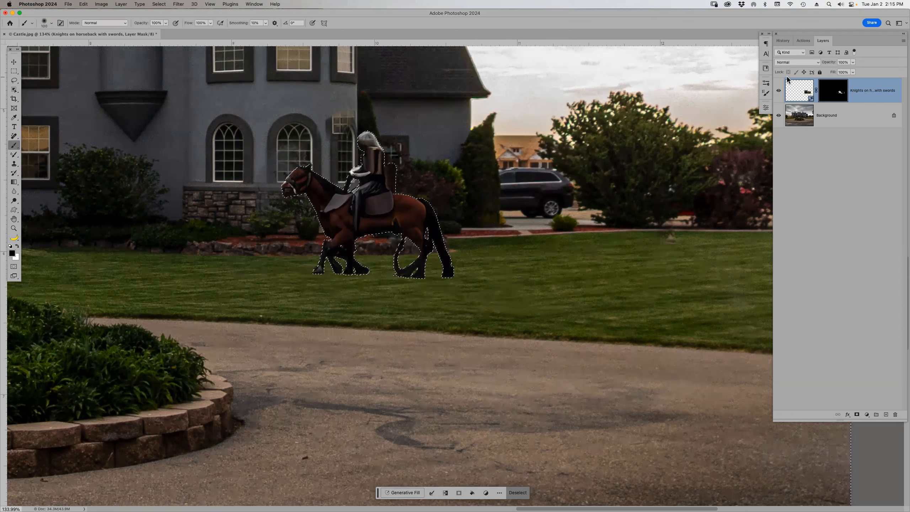
left_click(780, 92)
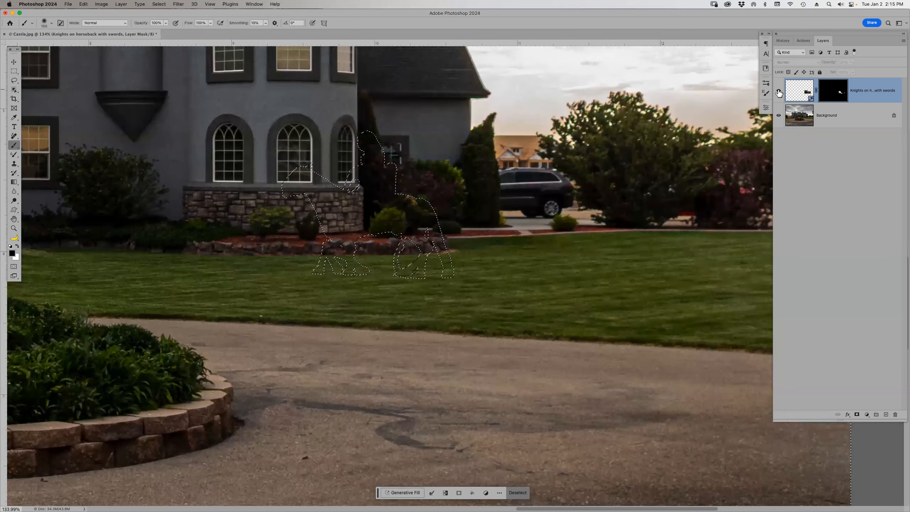
left_click(779, 92)
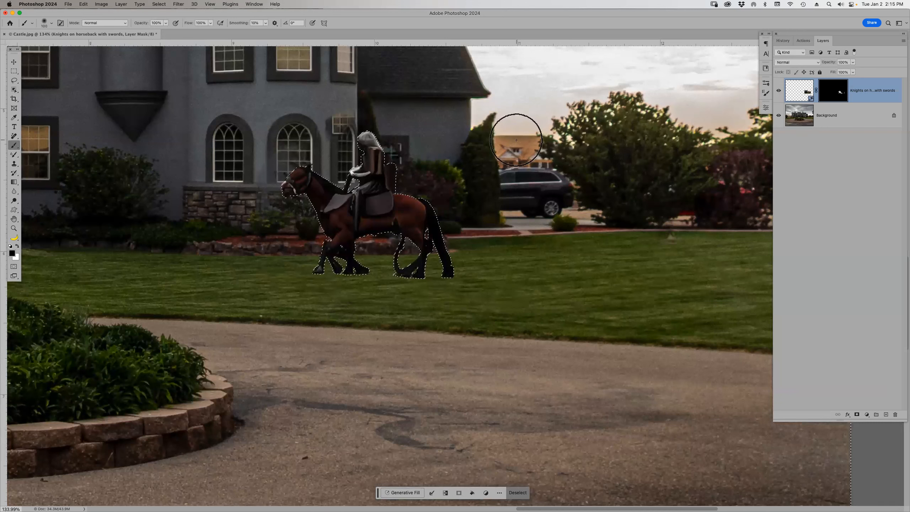
Step: Brush the trailing knights back in with white, refill the mask outside the leading knight's selection with black, and deselect
key("x")
mouse_move(513, 139)
left_mouse_down()
mouse_move(505, 140)
mouse_move(534, 146)
mouse_move(502, 190)
mouse_move(509, 226)
mouse_move(563, 230)
mouse_move(590, 210)
mouse_move(534, 244)
mouse_move(509, 239)
mouse_move(538, 273)
mouse_move(640, 258)
mouse_move(631, 201)
mouse_move(638, 187)
mouse_move(610, 280)
mouse_move(591, 285)
mouse_move(587, 169)
mouse_move(609, 133)
mouse_move(641, 143)
mouse_move(567, 175)
mouse_move(610, 198)
left_mouse_up()
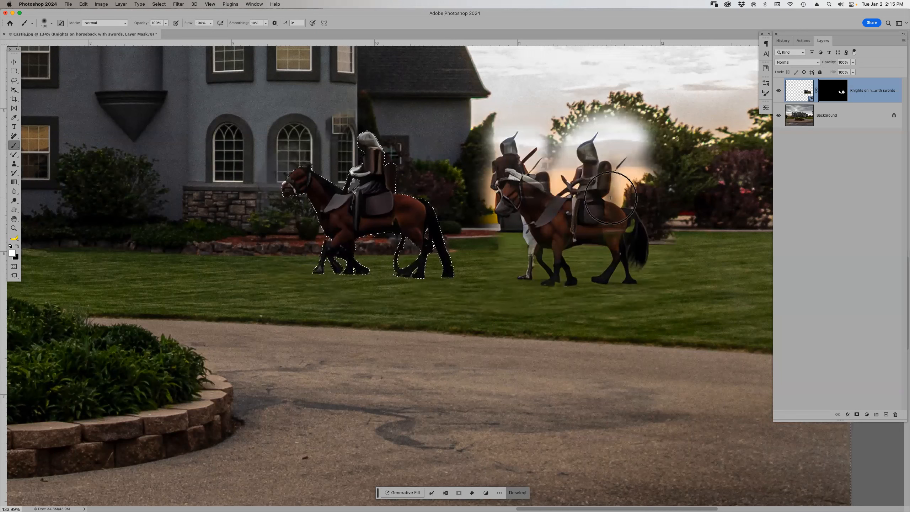
key("x")
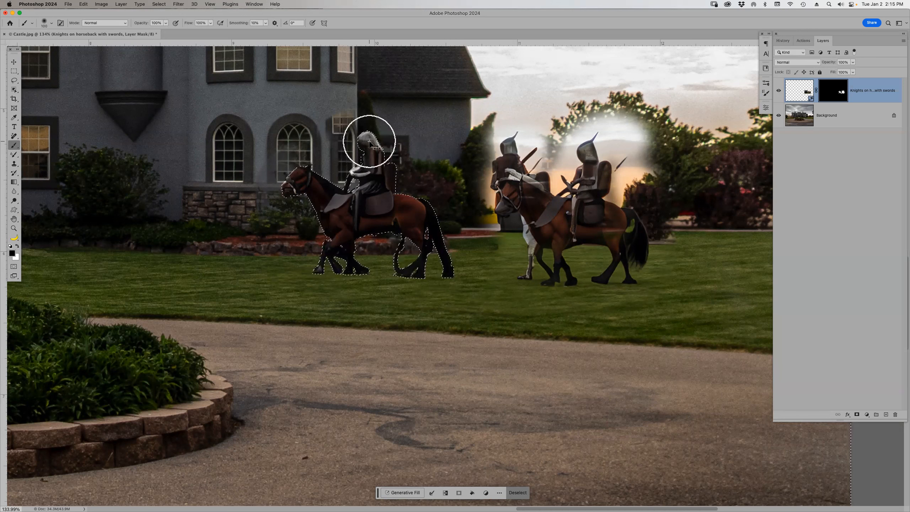
key("alt+BackSpace")
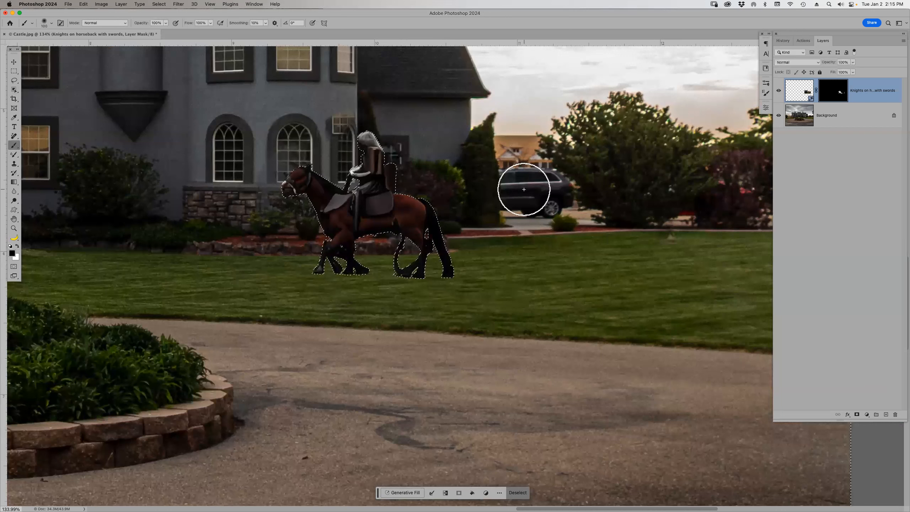
key("super+d")
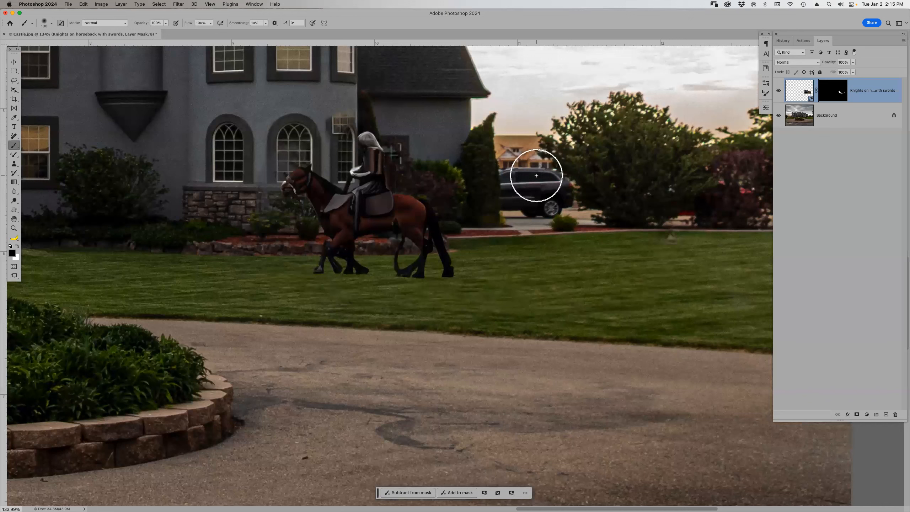
key("l")
mouse_move(554, 128)
left_mouse_down()
mouse_move(503, 124)
mouse_move(484, 133)
mouse_move(491, 220)
mouse_move(594, 221)
mouse_move(603, 196)
mouse_move(590, 152)
mouse_move(572, 144)
left_mouse_up()
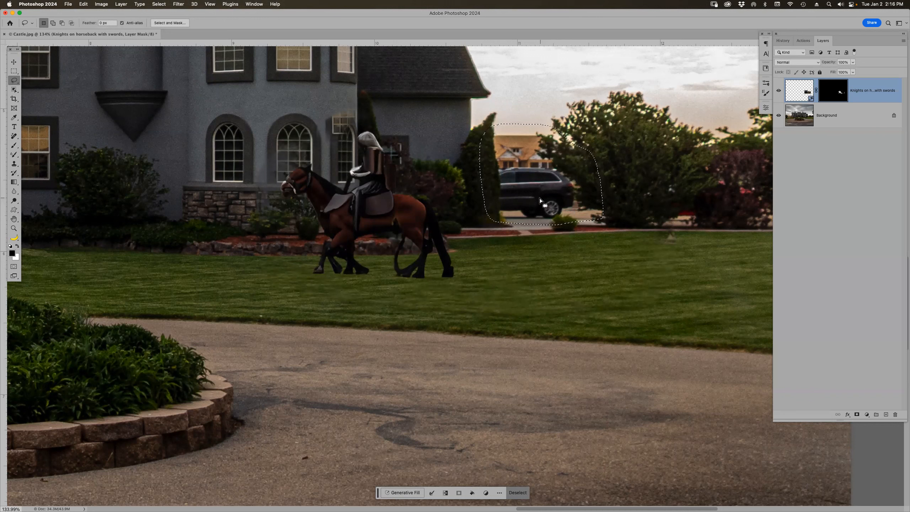
key("super+d")
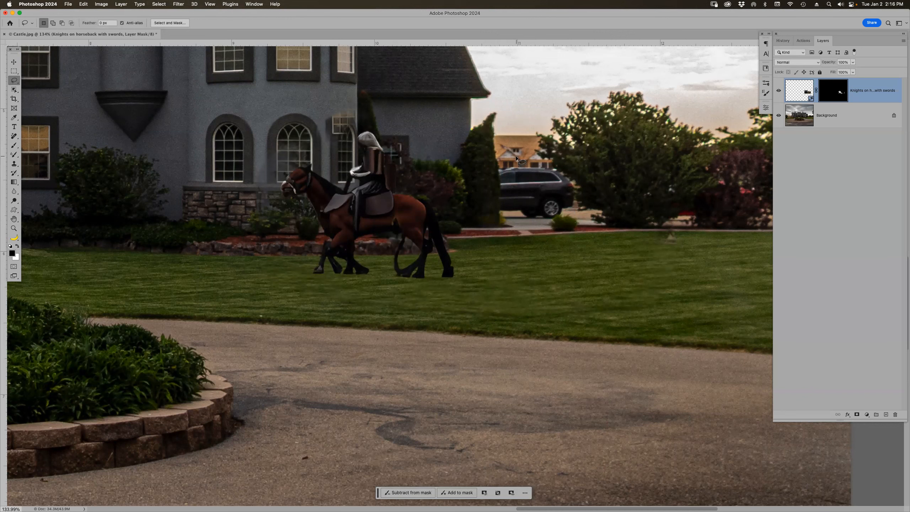
Step: Remove the parked SUV and the building behind it from the Background layer with the Remove tool
key("j")
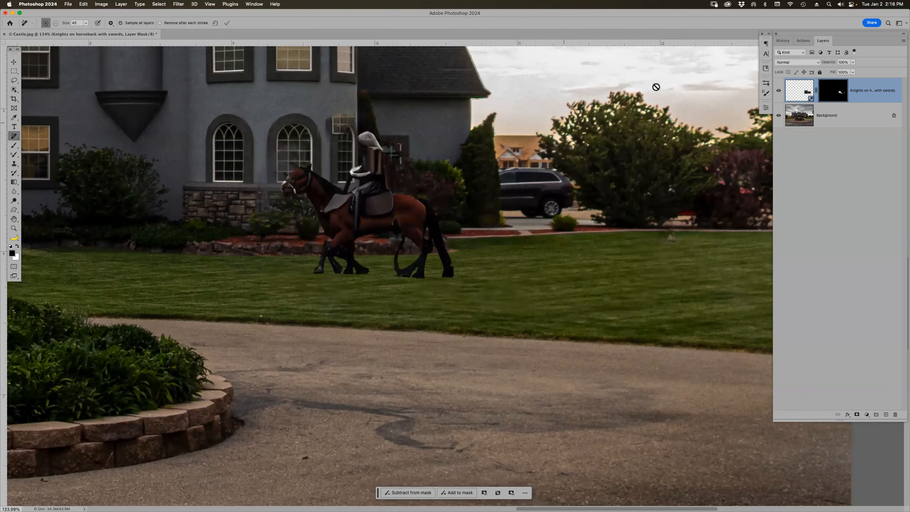
left_click(781, 116)
mouse_move(530, 141)
left_mouse_down()
mouse_move(497, 140)
mouse_move(544, 140)
mouse_move(585, 180)
mouse_move(587, 216)
mouse_move(522, 221)
mouse_move(491, 211)
mouse_move(482, 138)
left_mouse_up()
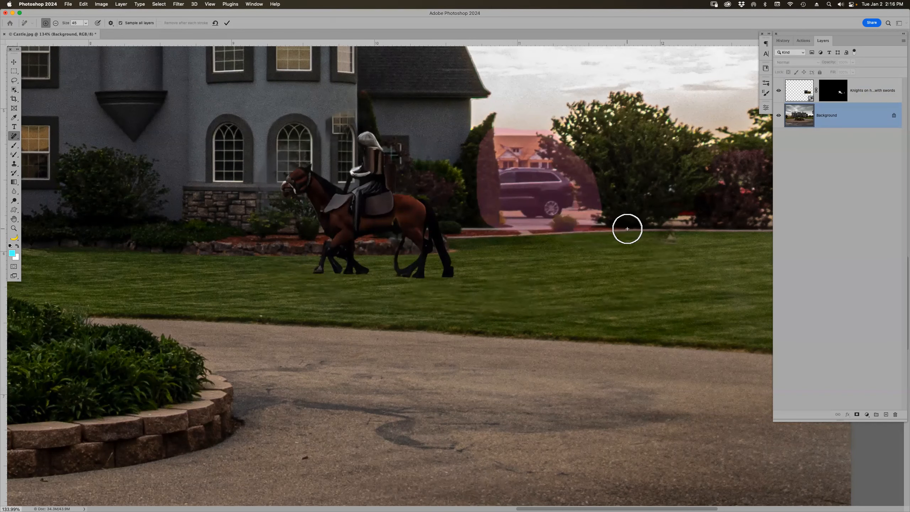
key("Return")
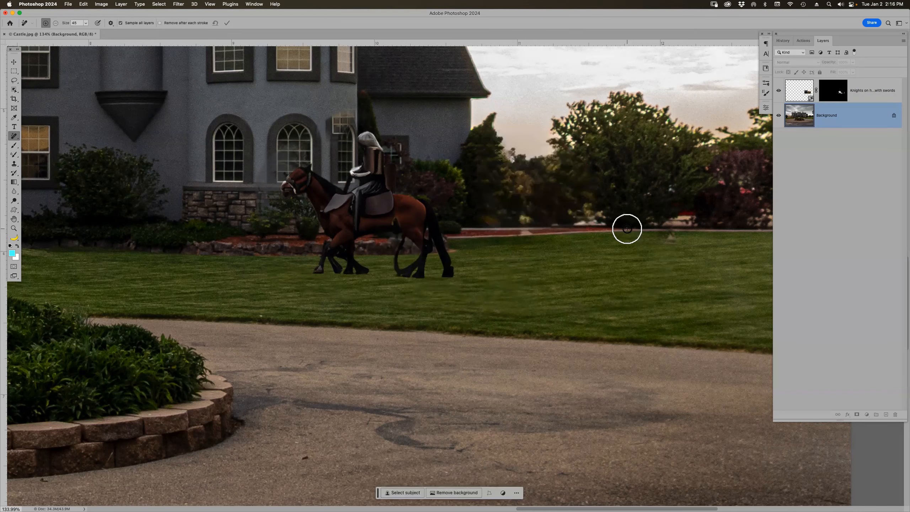
Step: Target the knights layer's mask and paint out the stray curved leg by the horse's hind legs with a 20-pixel black brush
key("super+0")
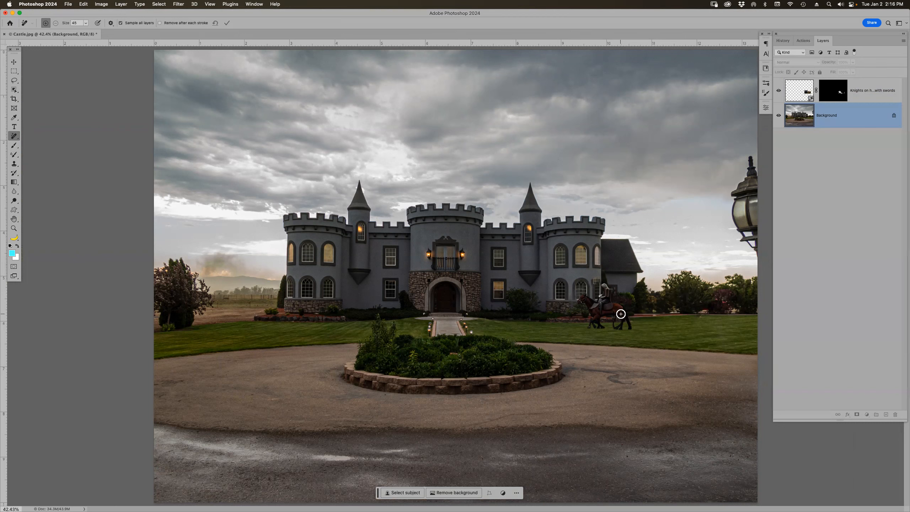
key("z")
left_click_drag(552, 279, 662, 353)
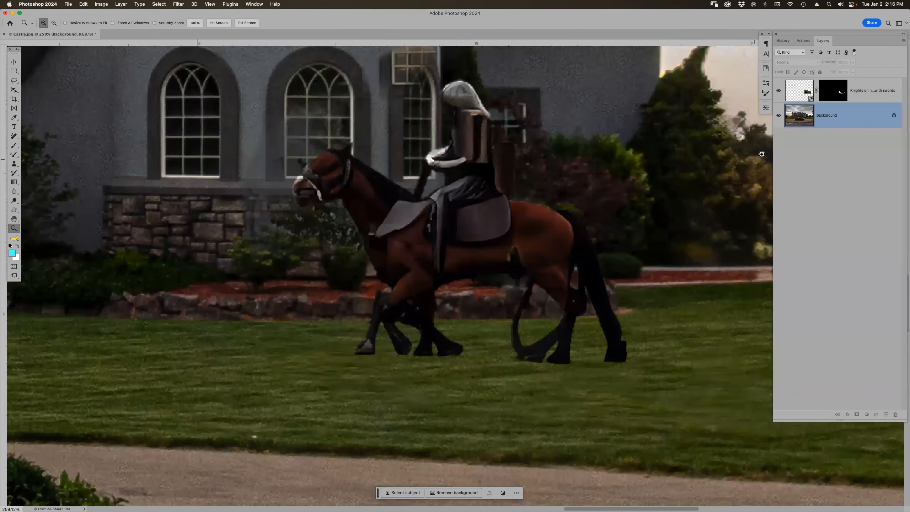
left_click(837, 93)
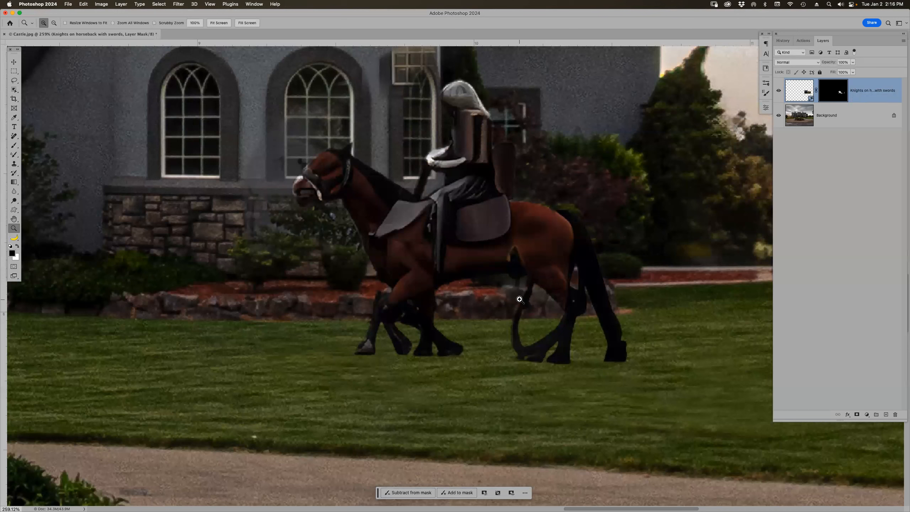
key("b")
key("bracketleft")
key("bracketleft")
key("bracketleft")
key("bracketleft")
key("bracketleft")
key("bracketleft")
key("bracketleft")
key("bracketleft")
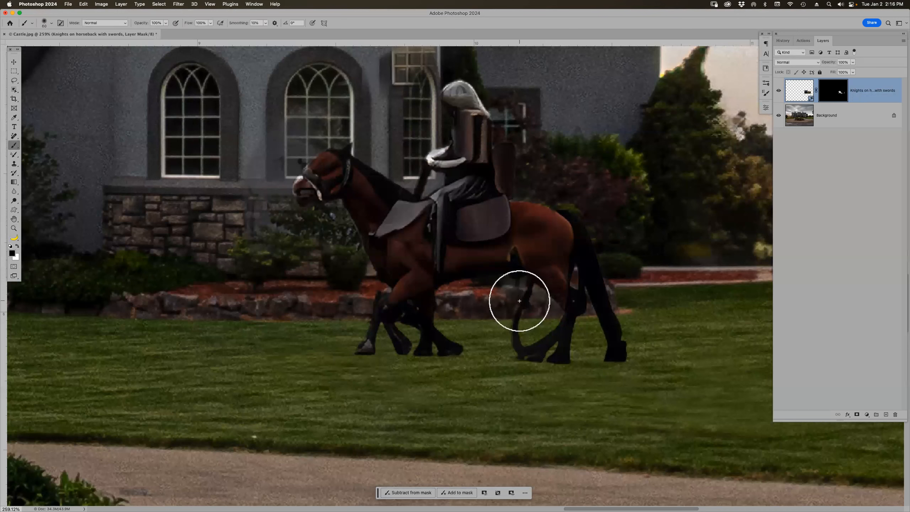
key("bracketleft")
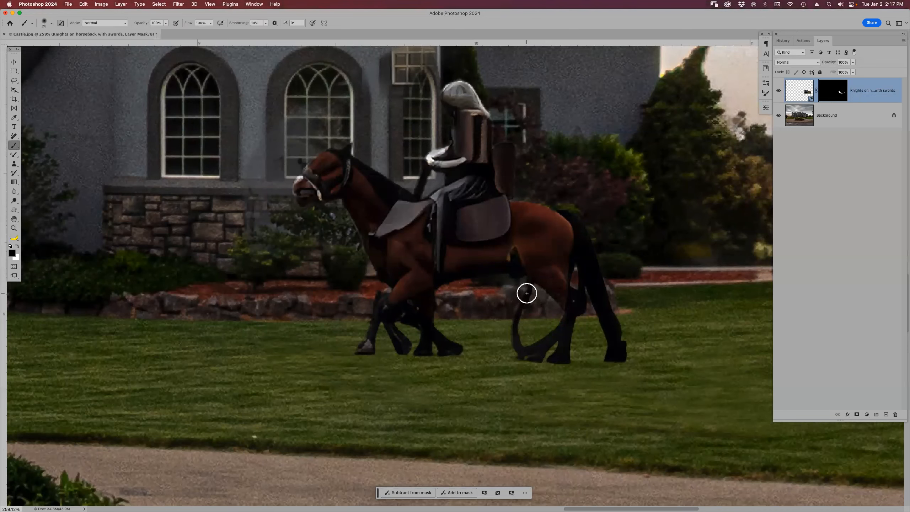
left_click_drag(527, 293, 513, 344)
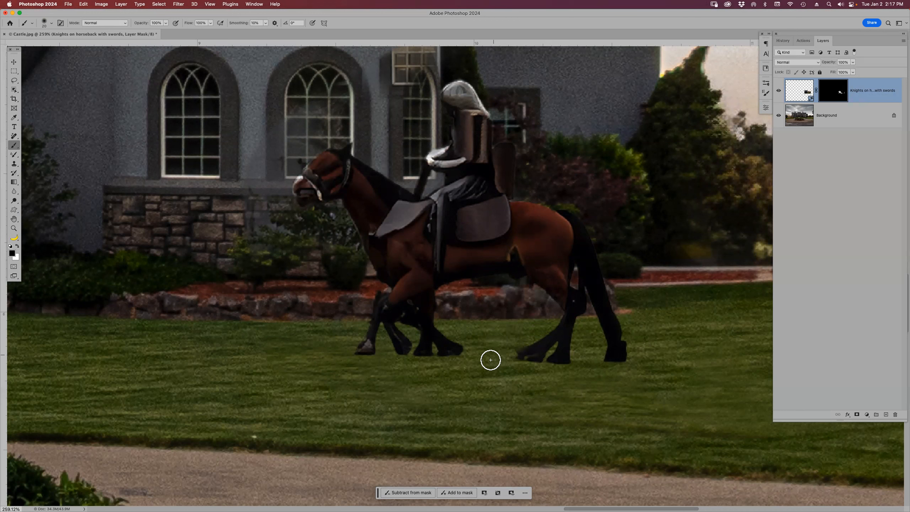
Step: Mask out the horse's surplus front legs and the extra hind leg
mouse_move(374, 289)
left_mouse_down()
mouse_move(374, 351)
mouse_move(365, 349)
mouse_move(370, 286)
left_mouse_up()
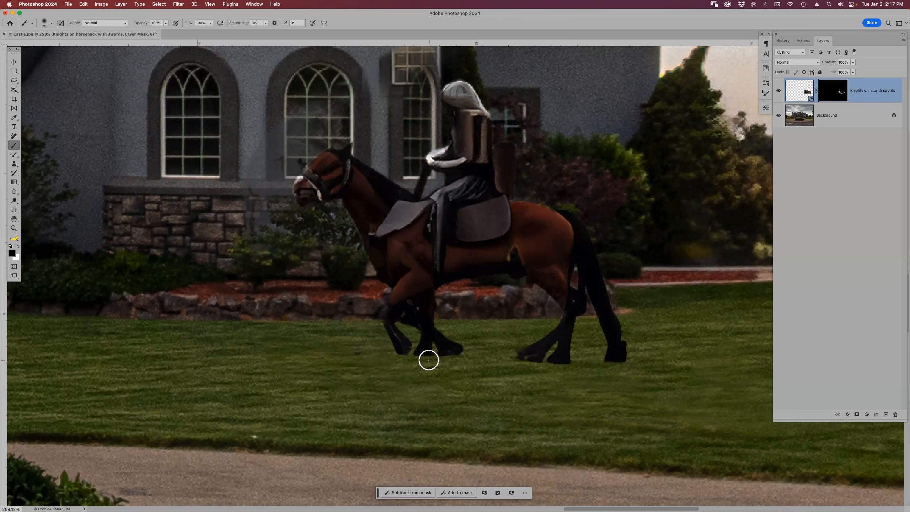
mouse_move(421, 340)
left_mouse_down()
mouse_move(417, 354)
mouse_move(423, 345)
left_mouse_up()
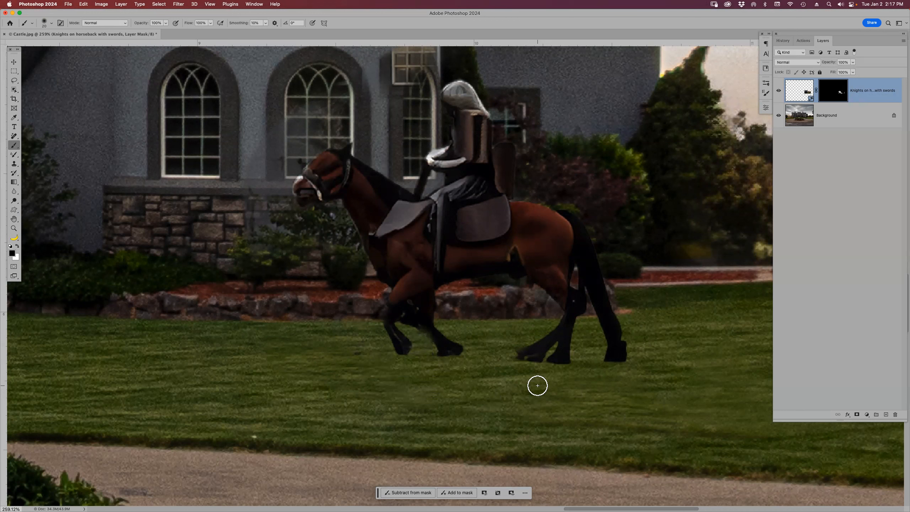
left_click_drag(571, 338, 557, 359)
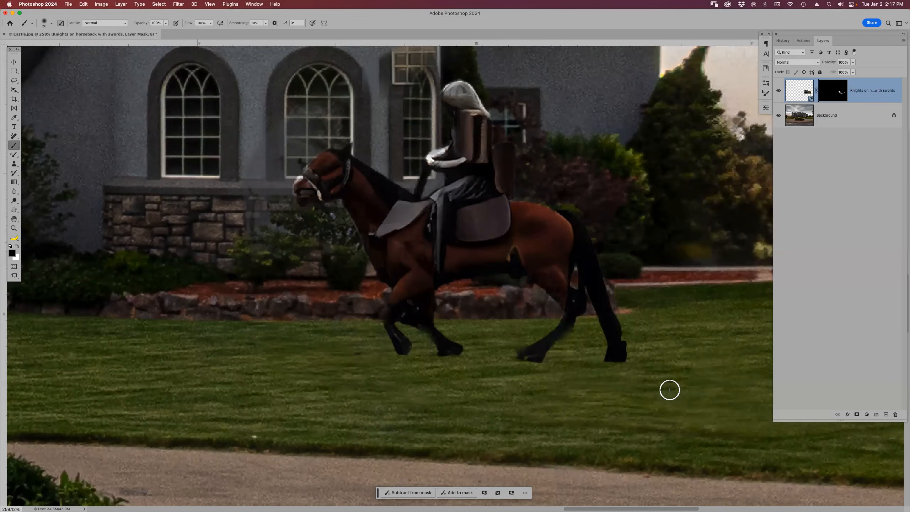
key("super+0")
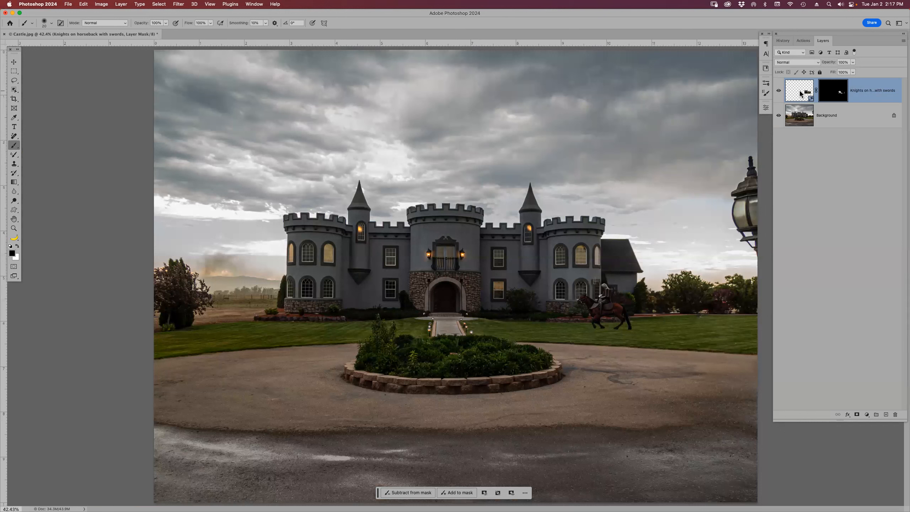
Step: Load the knights layer's content as a selection and add a Curves adjustment layer limited to it
left_click(800, 93, "super")
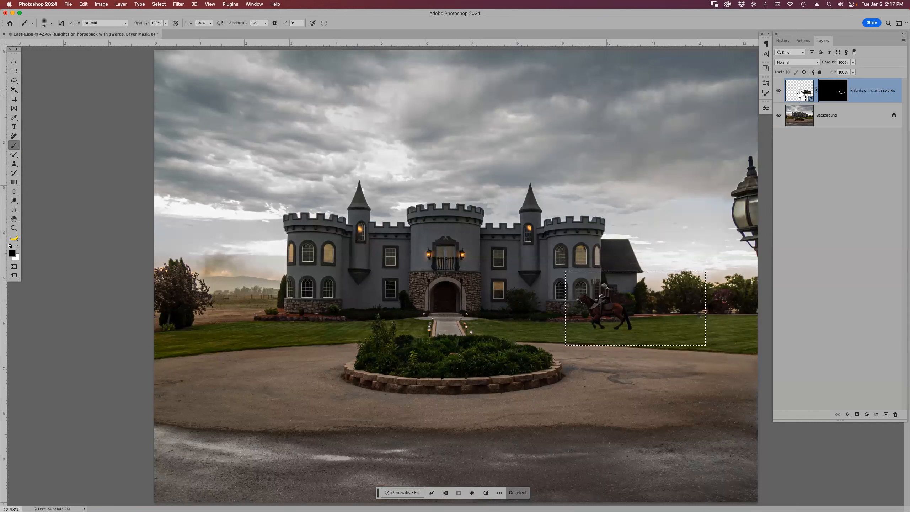
left_click(867, 415)
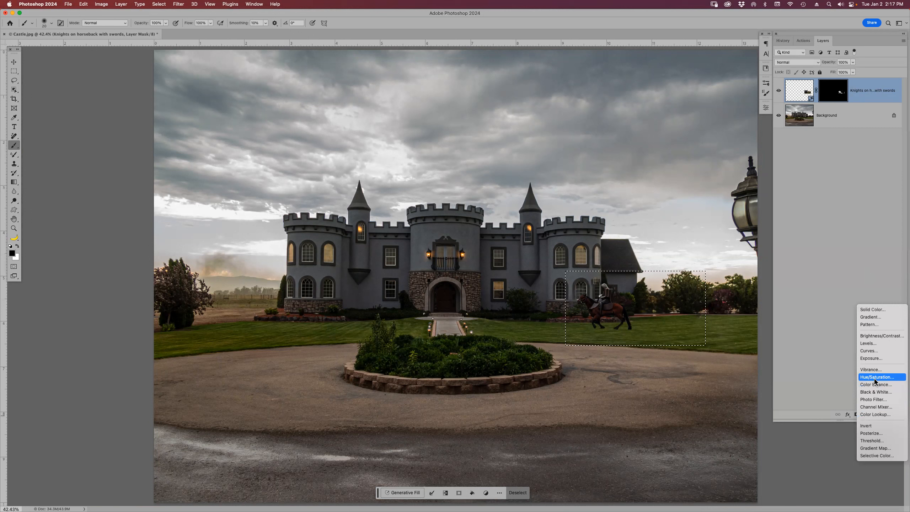
left_click(873, 352)
Step: Brighten the area around the knight by raising the curve's shadows to input 14, output 35, and close the Curves settings
left_click_drag(641, 241, 653, 242)
left_click_drag(641, 244, 635, 245)
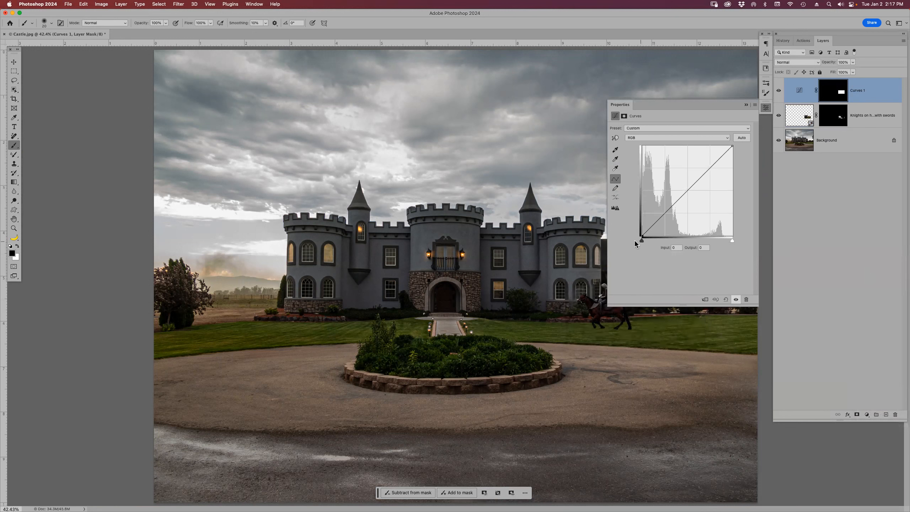
left_click_drag(634, 105, 647, 333)
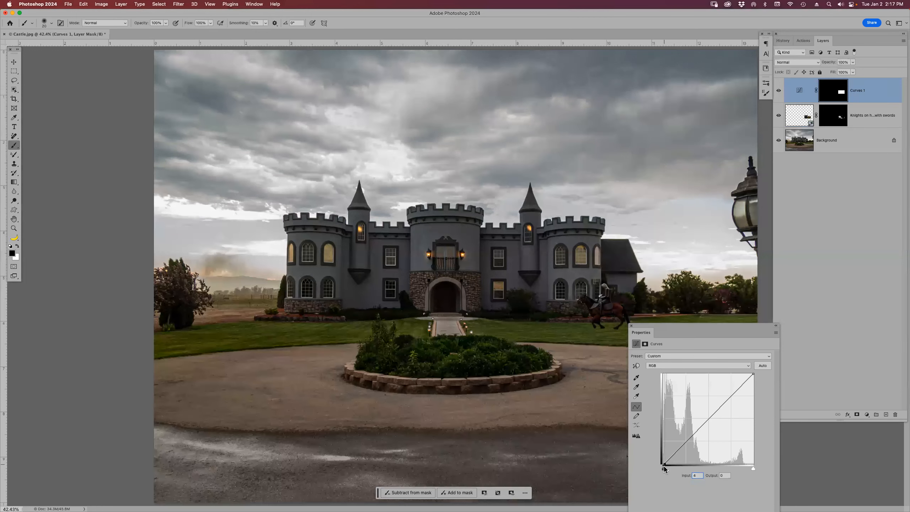
left_click_drag(666, 457, 669, 452)
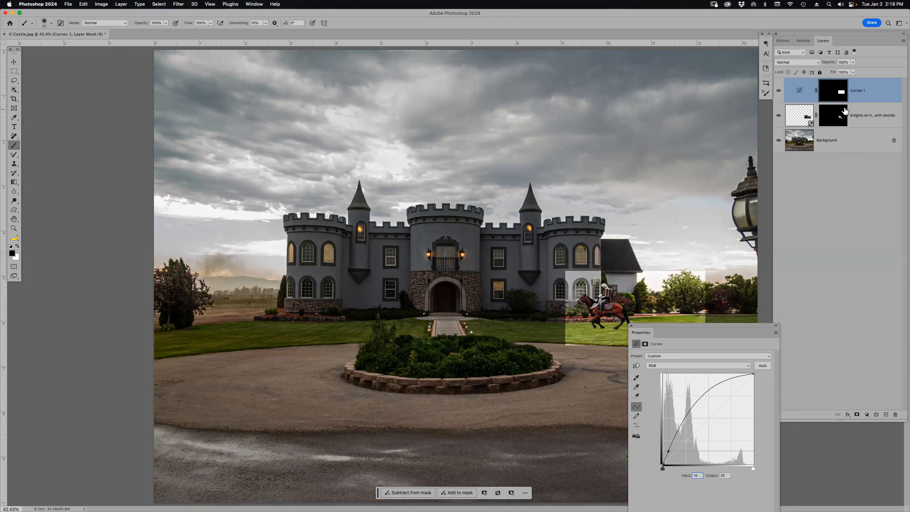
right_click(830, 90)
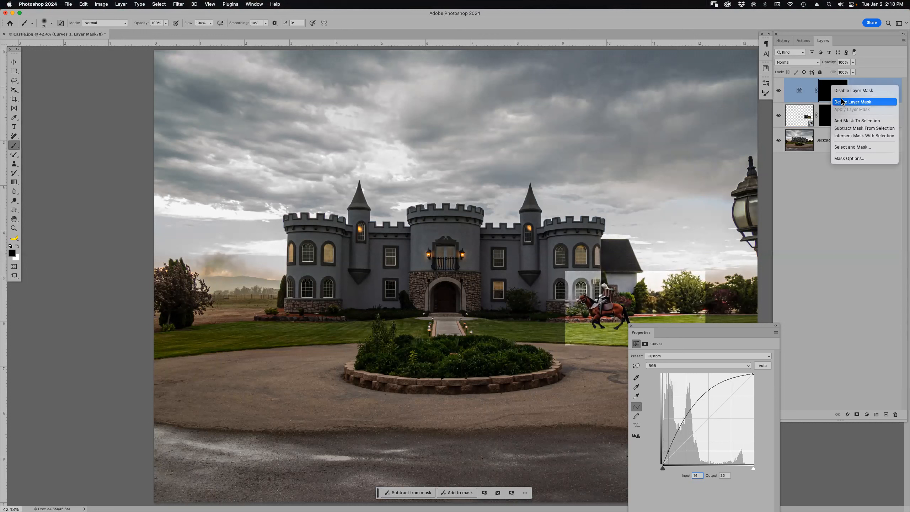
left_click(822, 88)
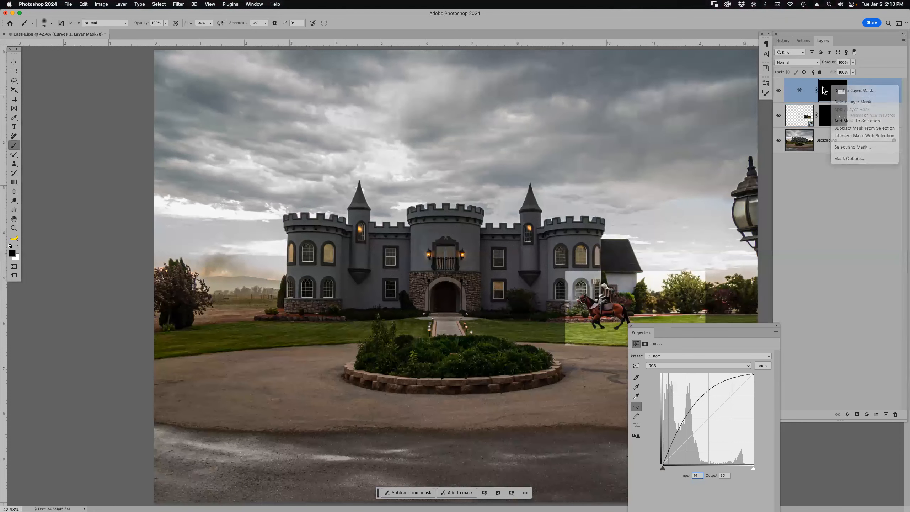
left_click(776, 326)
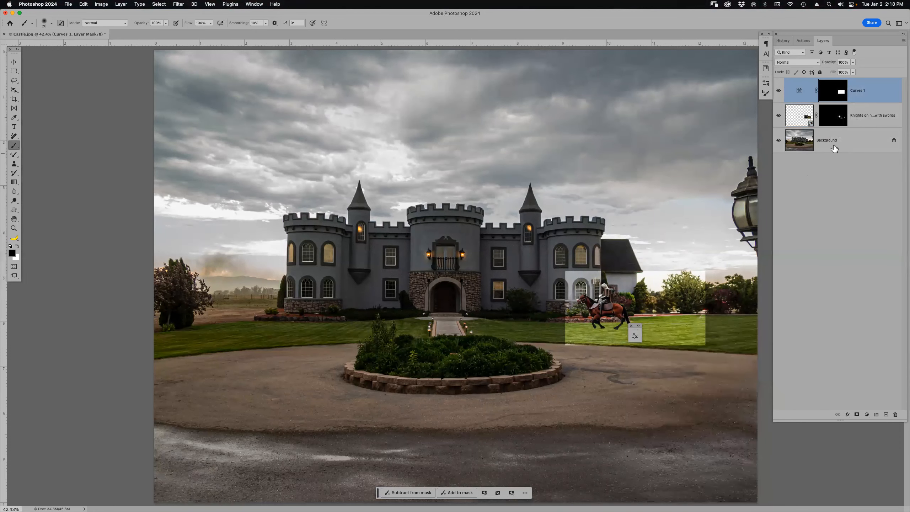
Step: Try deleting the knights layer's mask and the Curves adjustment's mask, undoing each attempt
left_click(837, 119)
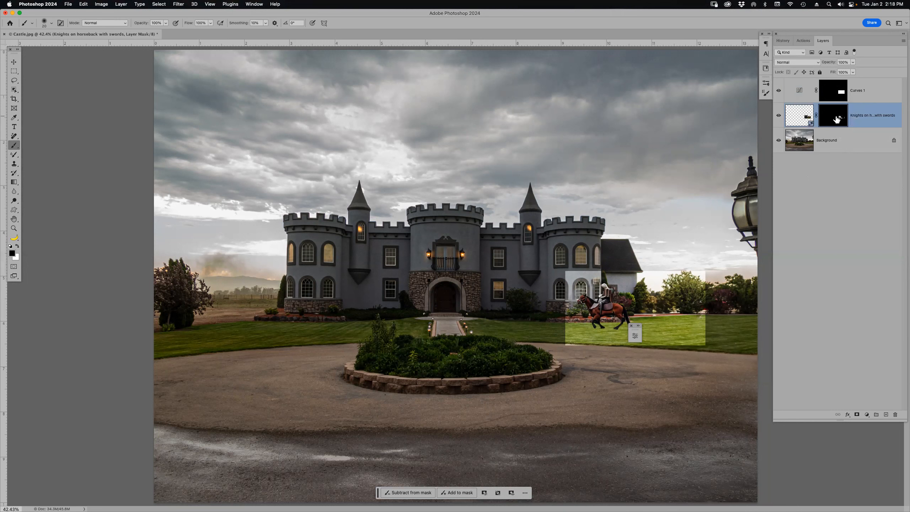
right_click(836, 117)
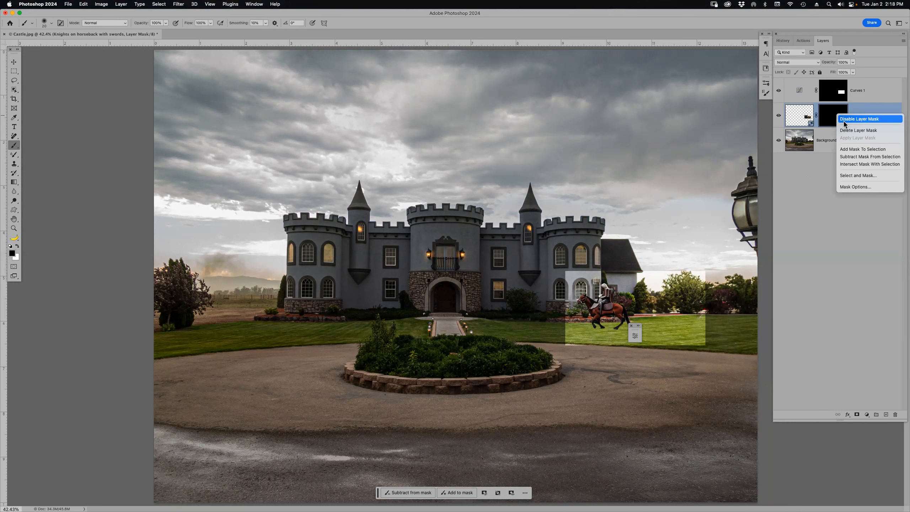
left_click(827, 115)
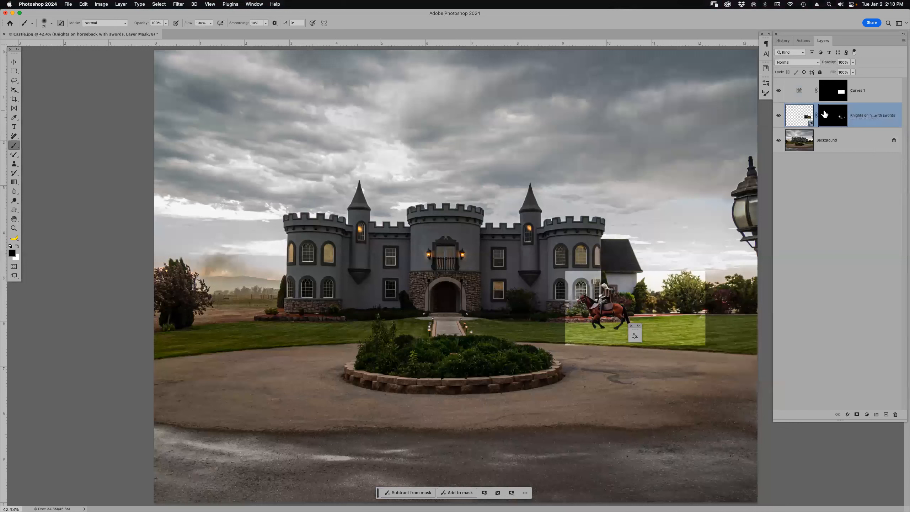
left_click_drag(835, 117, 896, 415)
key("super+z")
left_click_drag(836, 89, 898, 420)
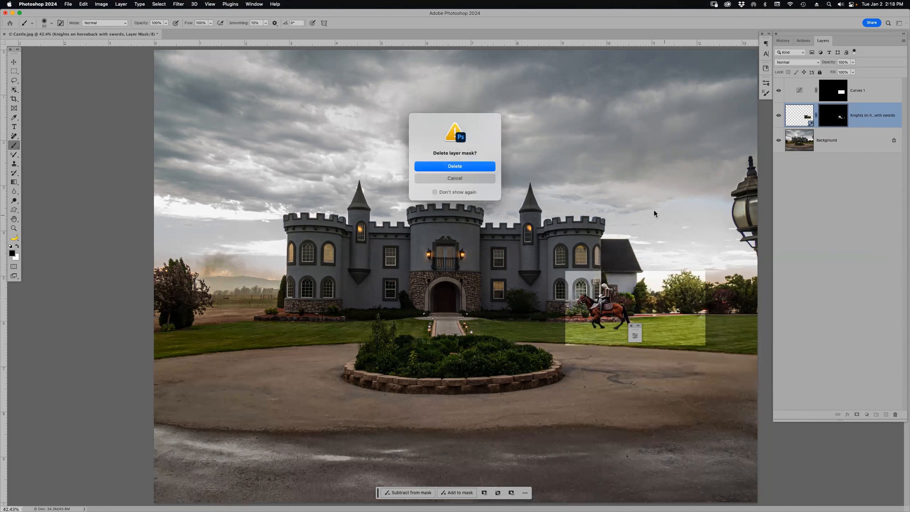
left_click(480, 167)
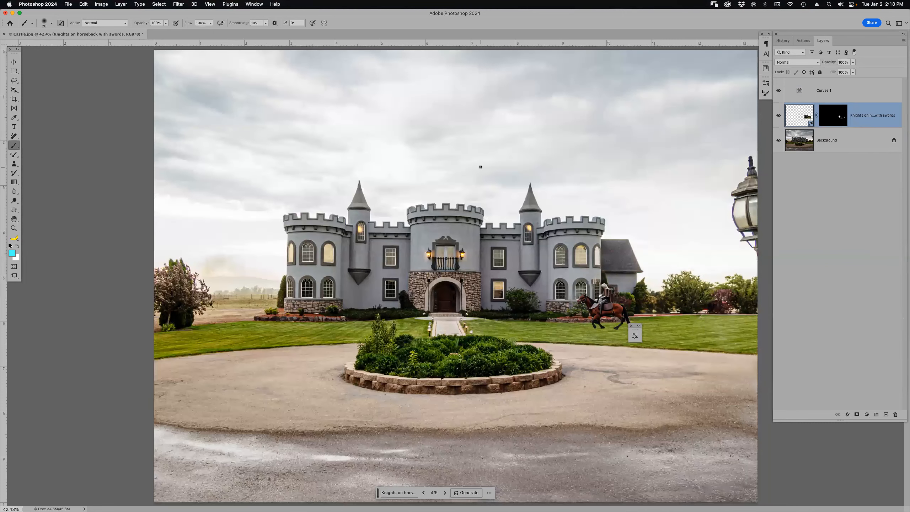
key("super+z")
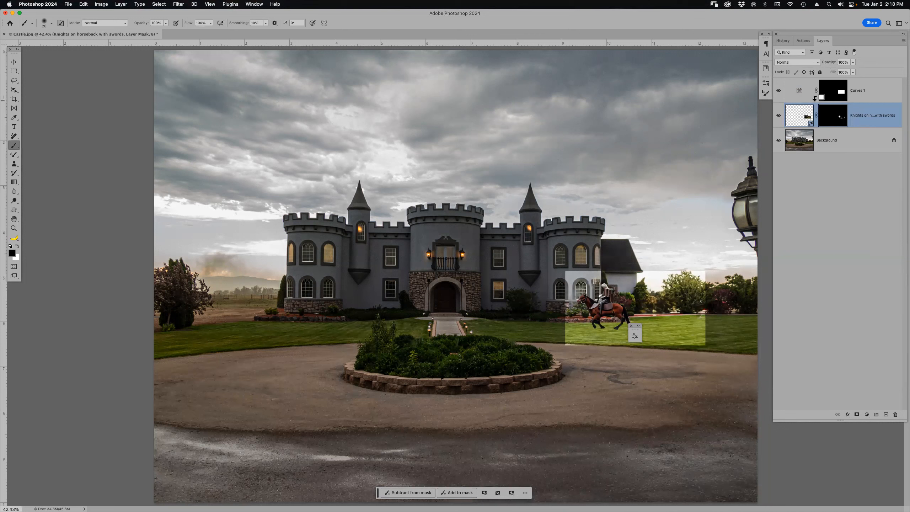
Step: Clip the Curves adjustment to the knights layer so it brightens only the masked knight
left_click(816, 101, "alt")
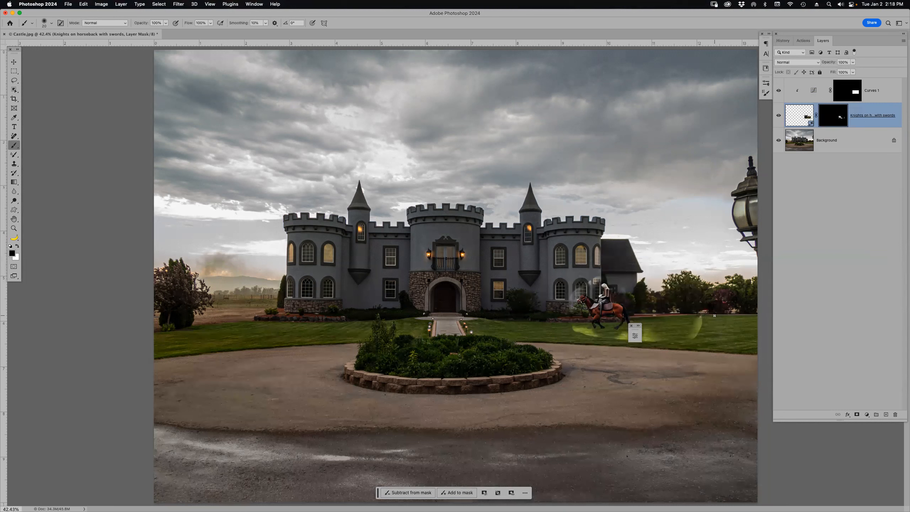
left_click(847, 93)
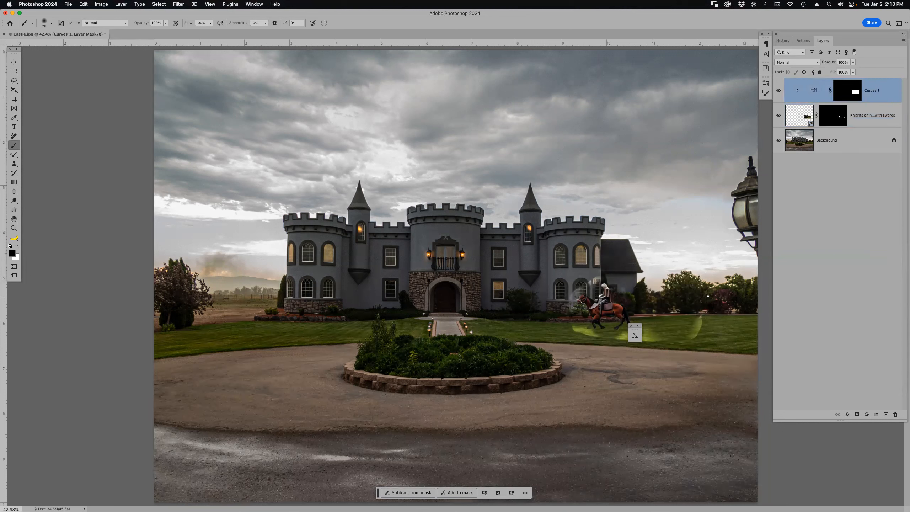
Step: Enlarge the brush to 250 pixels and paint black on the knights layer's mask over the stray bright grass patches and the horseman
left_click(834, 117)
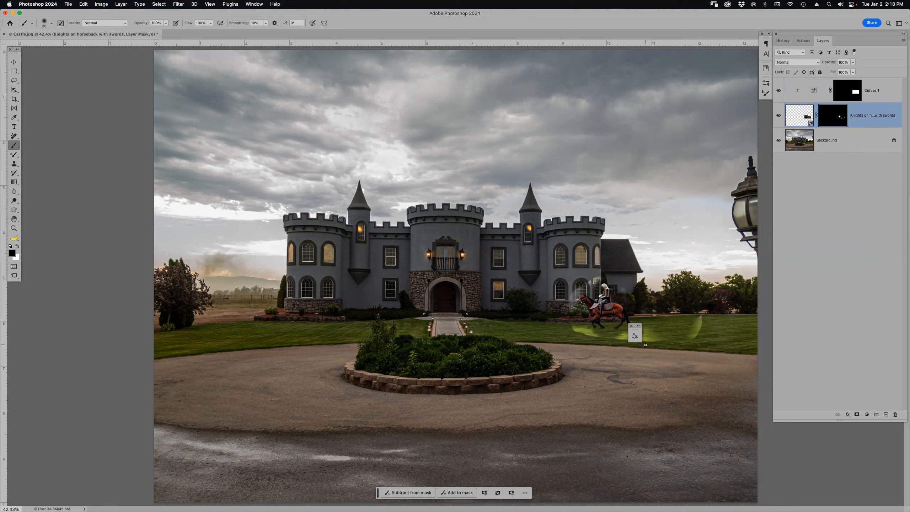
key("bracketright")
key("bracketright")
key("bracketright")
key("bracketright")
key("bracketright")
key("bracketright")
key("bracketright")
key("bracketright")
key("bracketright")
key("bracketright")
key("bracketright")
key("bracketright")
left_click(699, 315)
mouse_move(659, 337)
left_mouse_down()
mouse_move(611, 340)
mouse_move(568, 331)
mouse_move(563, 309)
mouse_move(589, 279)
mouse_move(614, 277)
mouse_move(641, 295)
mouse_move(604, 299)
left_mouse_up()
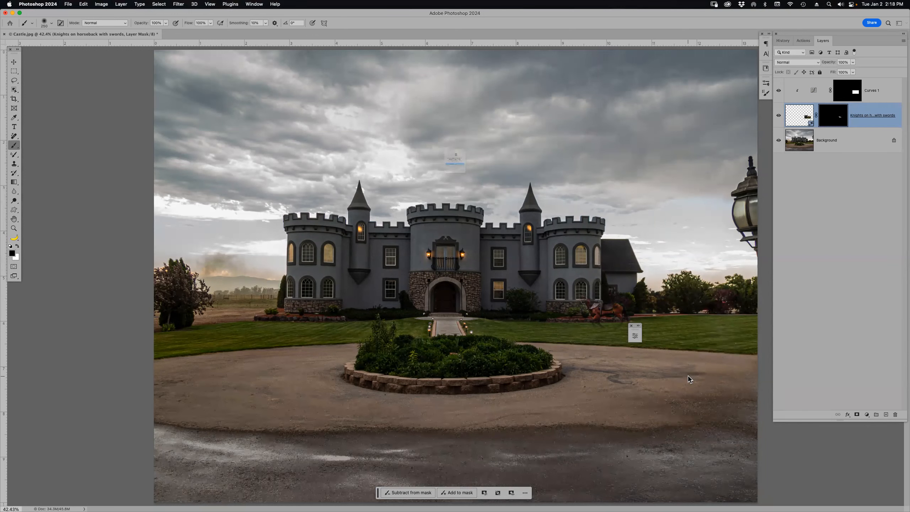
Step: Close Castle.jpg without saving and dock the floating Properties panel below the other collapsed panels
key("super+w")
left_click(476, 187)
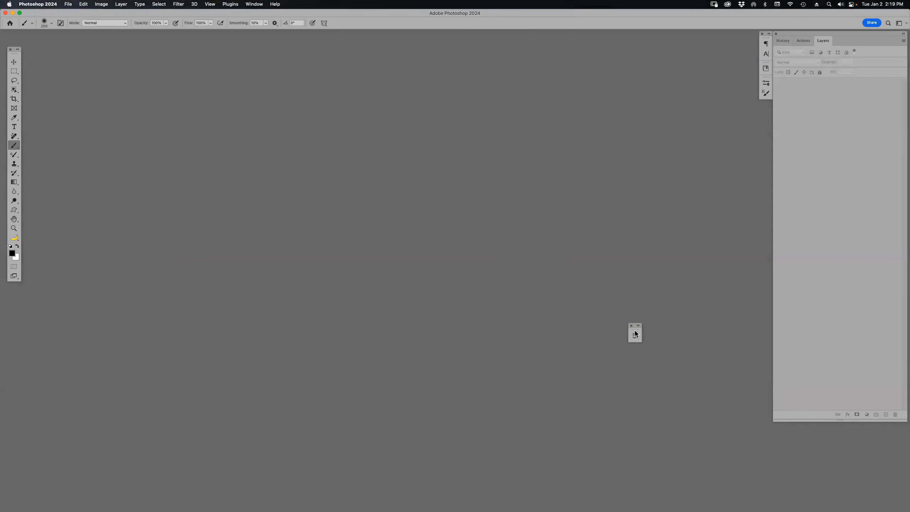
mouse_move(635, 334)
left_mouse_down()
mouse_move(721, 172)
mouse_move(766, 109)
left_mouse_up()
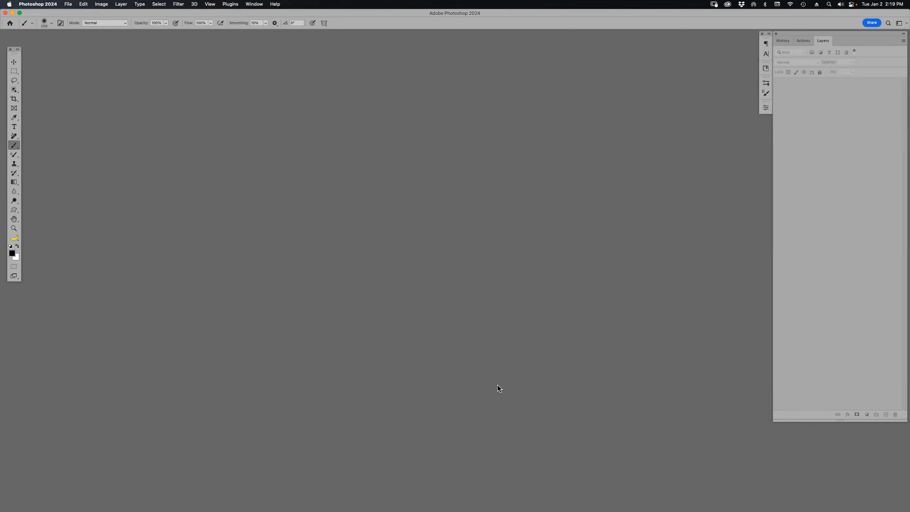
Step: Switch to Adobe Bridge and open Illegal Prompt.jpg from the Jan 2024 folder in Photoshop
key("super+Tab")
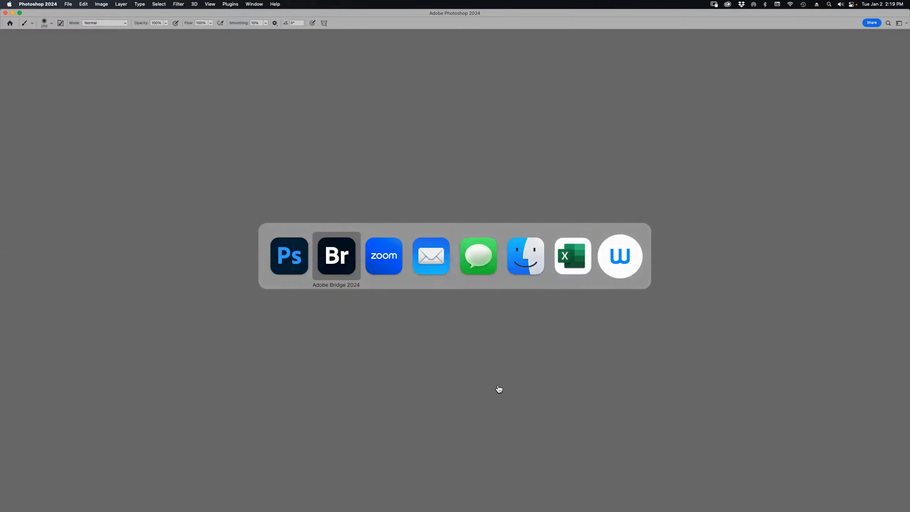
scroll(819, 376, "down", 10)
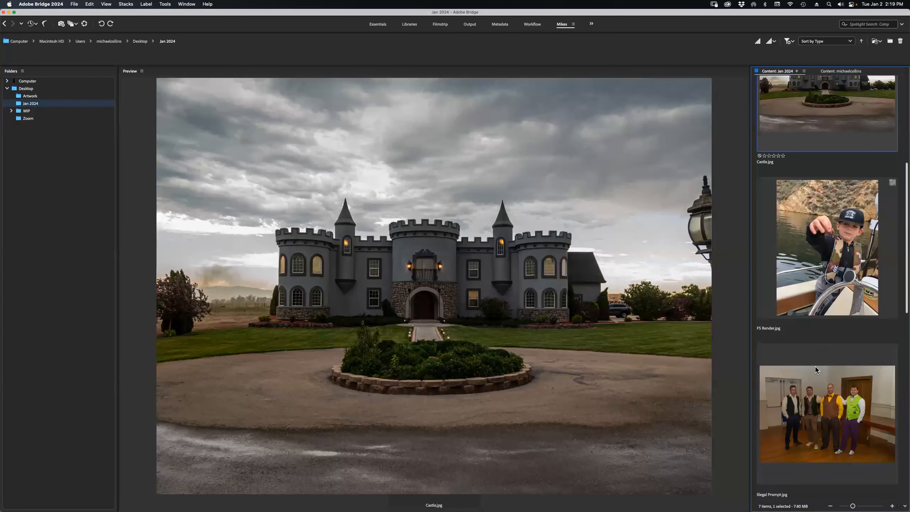
scroll(819, 376, "up", 5)
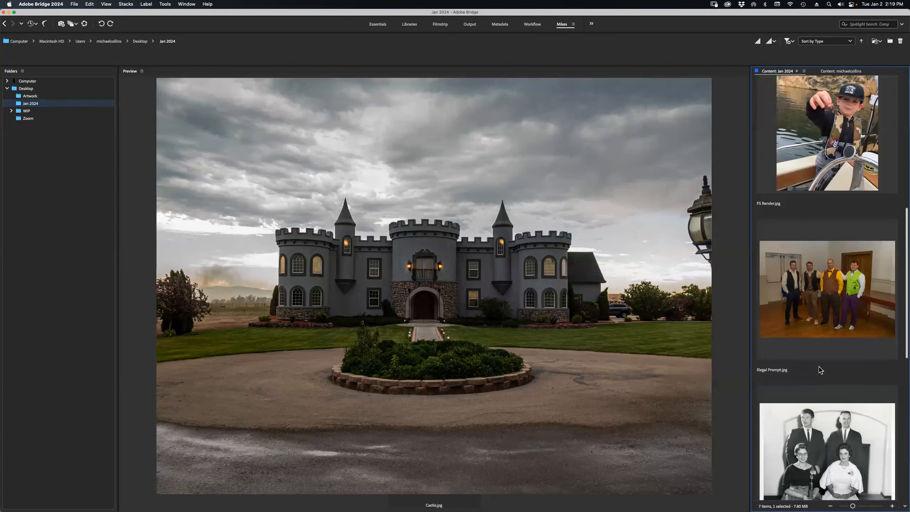
left_click(821, 370)
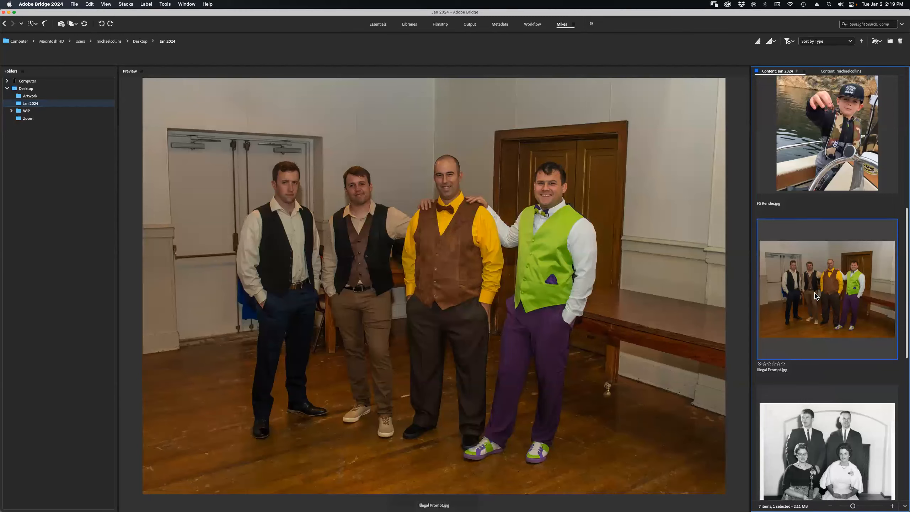
double_click(815, 293)
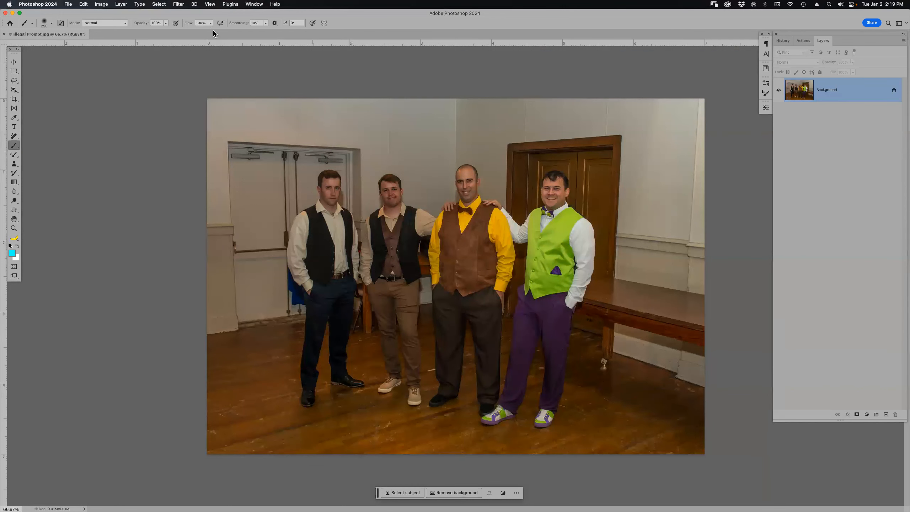
Step: Select the four standing men with the Object Selection tool by lassoing loosely around the group
key("w")
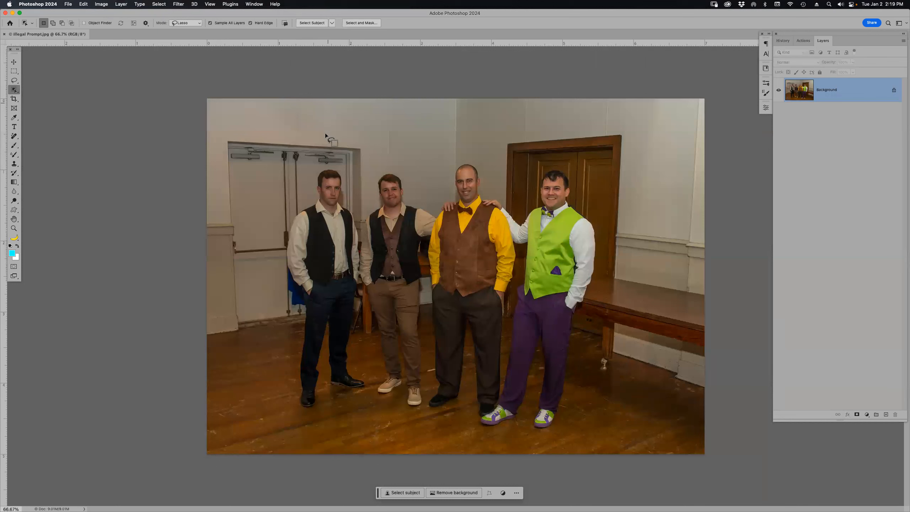
mouse_move(343, 151)
left_mouse_down()
mouse_move(316, 158)
mouse_move(287, 232)
mouse_move(278, 360)
left_mouse_up()
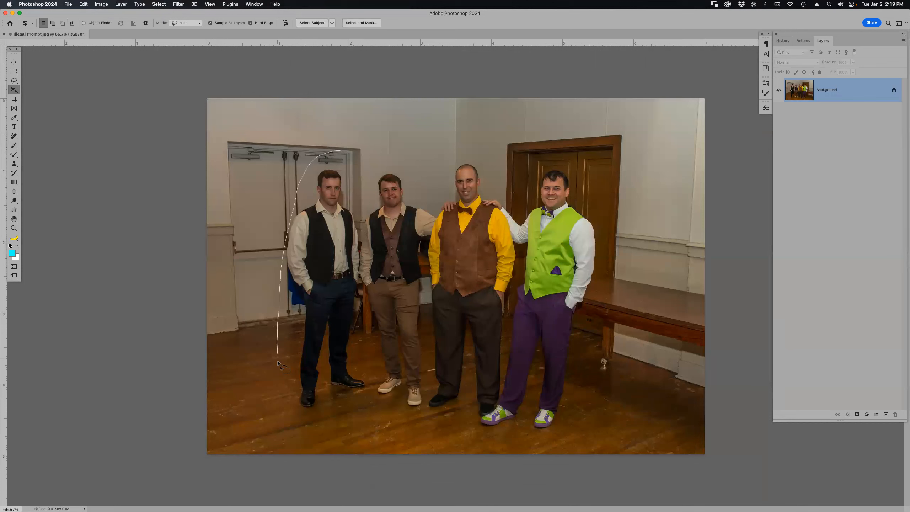
mouse_move(309, 403)
left_mouse_down()
mouse_move(463, 442)
mouse_move(542, 435)
mouse_move(631, 277)
mouse_move(596, 98)
mouse_move(550, 80)
mouse_move(484, 123)
mouse_move(347, 153)
left_mouse_up()
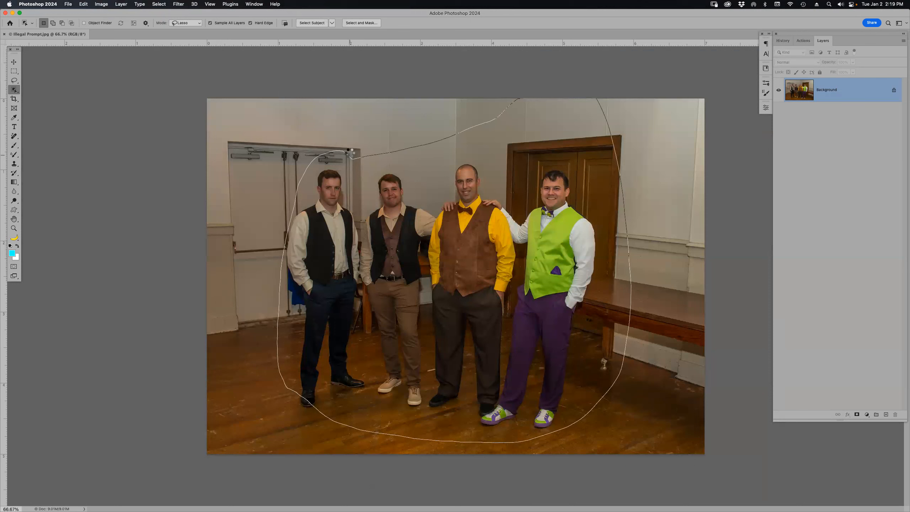
left_click_drag(347, 153, 350, 154)
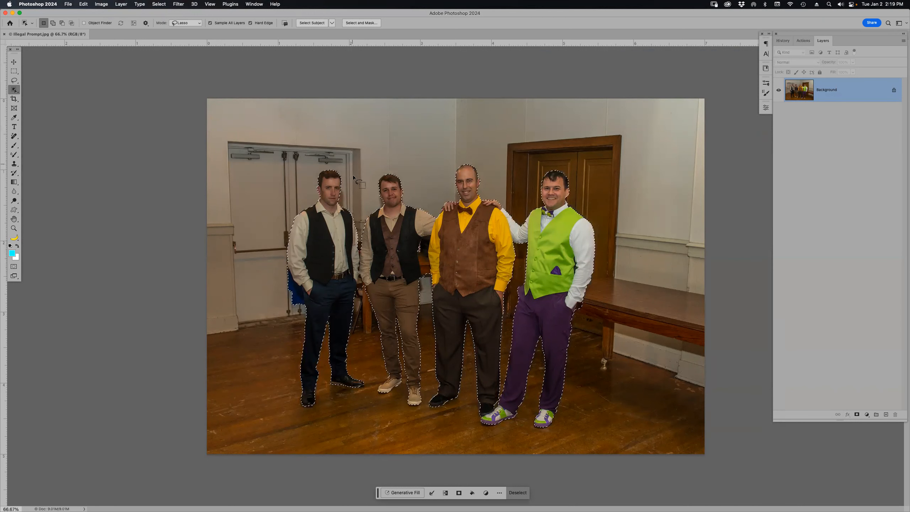
Step: Subtract the background gap between the black vest and the yellow sleeve from the selection with the Lasso tool
key("z")
left_click_drag(381, 189, 490, 336)
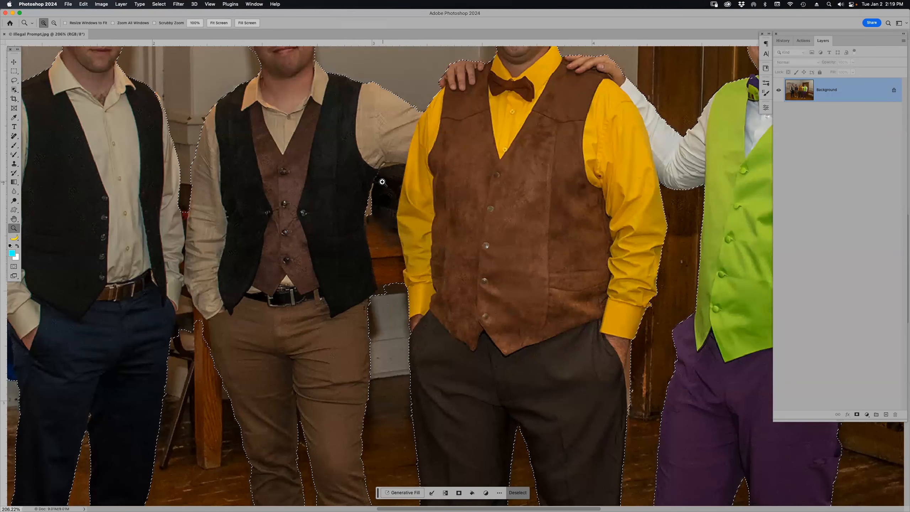
key("l")
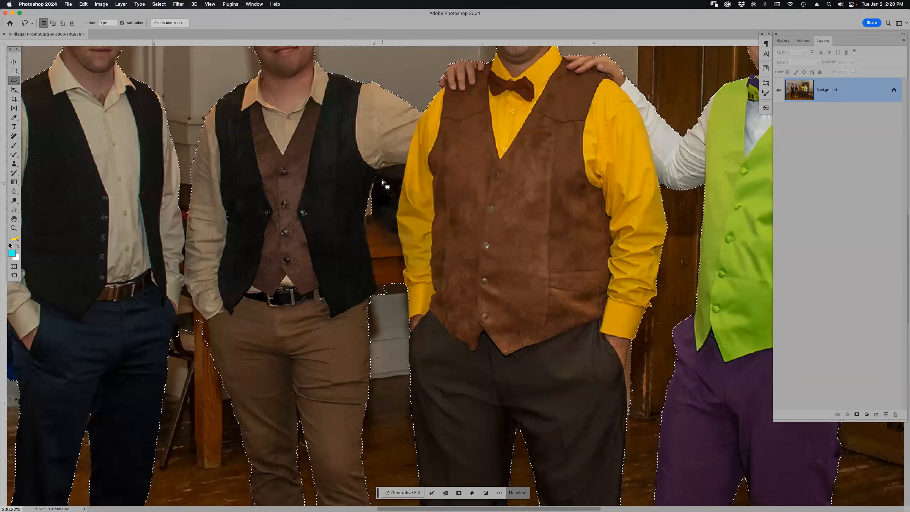
key("alt")
mouse_move(376, 174)
left_mouse_down()
mouse_move(396, 164)
mouse_move(398, 179)
mouse_move(403, 288)
mouse_move(394, 296)
mouse_move(376, 293)
mouse_move(369, 270)
mouse_move(376, 174)
left_mouse_up()
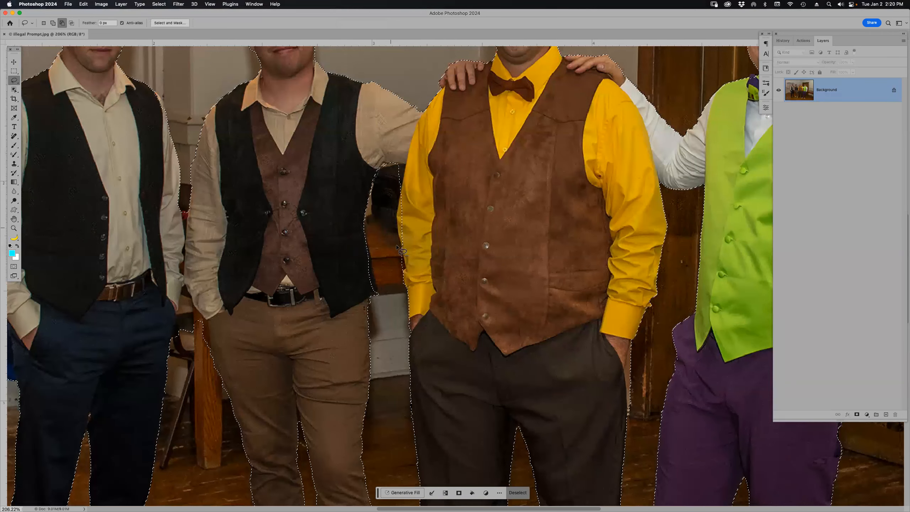
Step: Refine the selection edges along the yellow sleeve and beneath the neighbouring man's arm with the Object Selection tool
key("w")
mouse_move(403, 236)
left_mouse_down()
mouse_move(401, 219)
mouse_move(414, 265)
mouse_move(394, 288)
mouse_move(367, 251)
mouse_move(375, 181)
mouse_move(406, 169)
left_mouse_up()
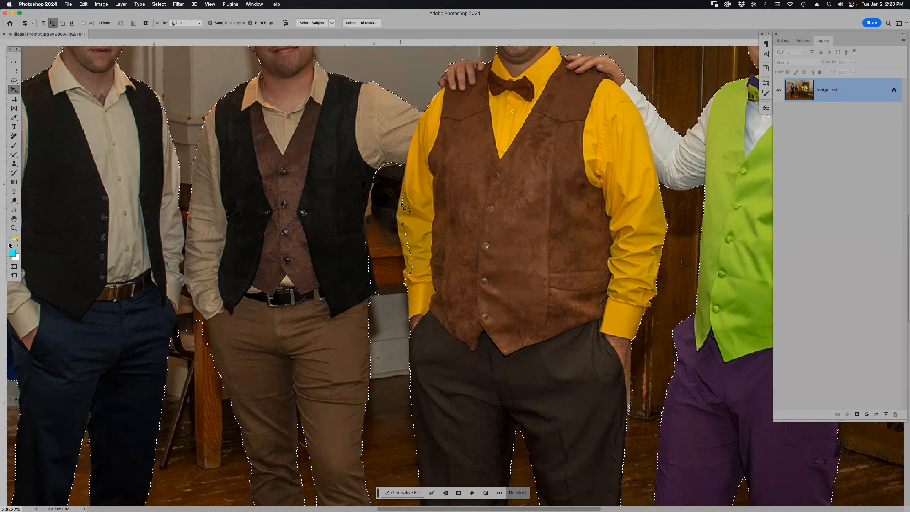
mouse_move(397, 219)
left_mouse_down()
mouse_move(398, 256)
mouse_move(424, 257)
left_mouse_up()
left_click_drag(410, 185, 410, 186)
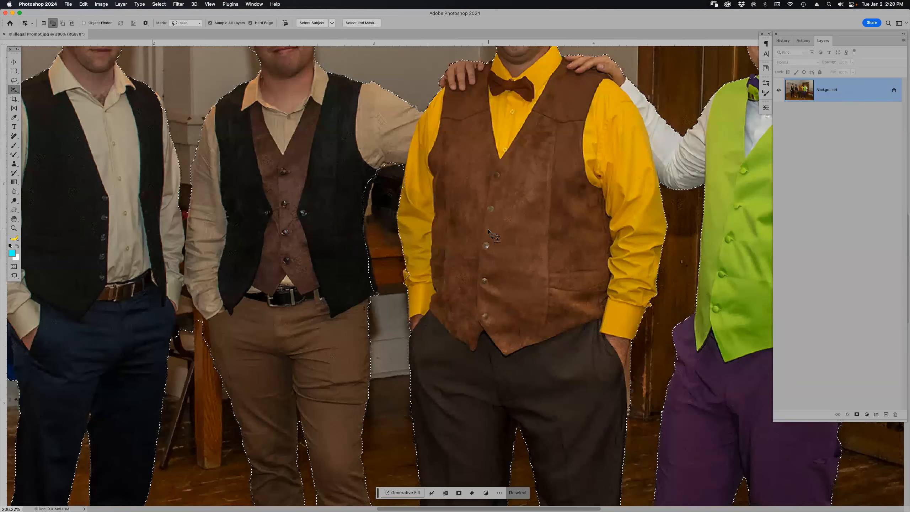
mouse_move(374, 159)
left_mouse_down()
mouse_move(376, 196)
mouse_move(359, 219)
mouse_move(364, 163)
mouse_move(373, 159)
left_mouse_up()
mouse_move(376, 196)
left_mouse_down()
mouse_move(371, 214)
mouse_move(360, 201)
mouse_move(379, 163)
left_mouse_up()
Step: Try Generative Fill on the selected men with the prompt "Star wars background", and undo the generated layer
key("super+0")
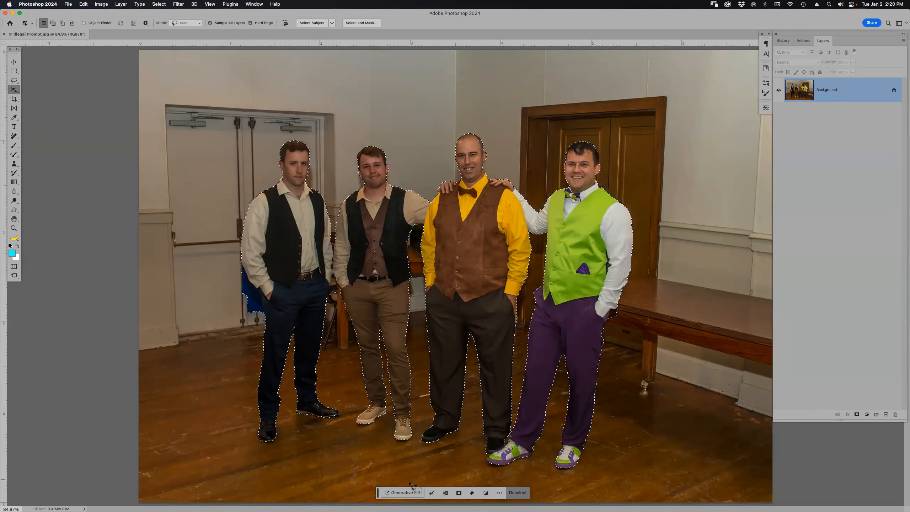
left_click(403, 492)
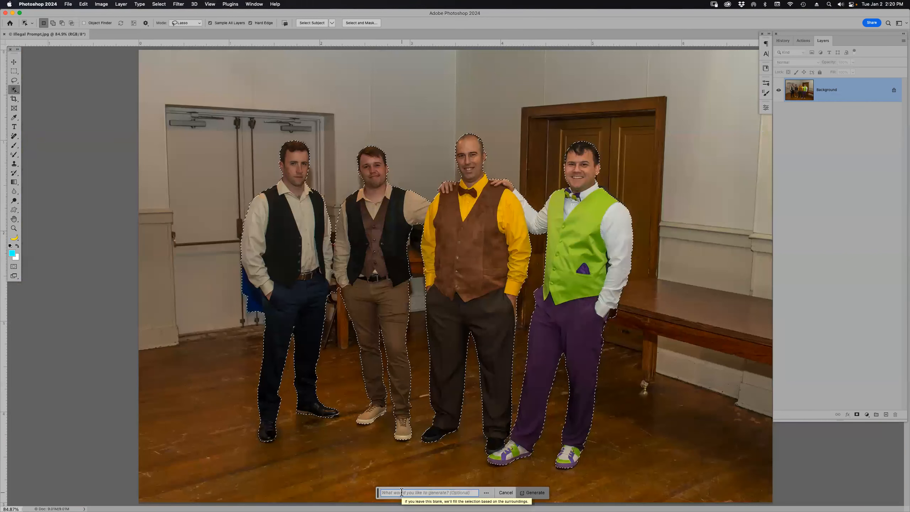
type("Star wars backround")
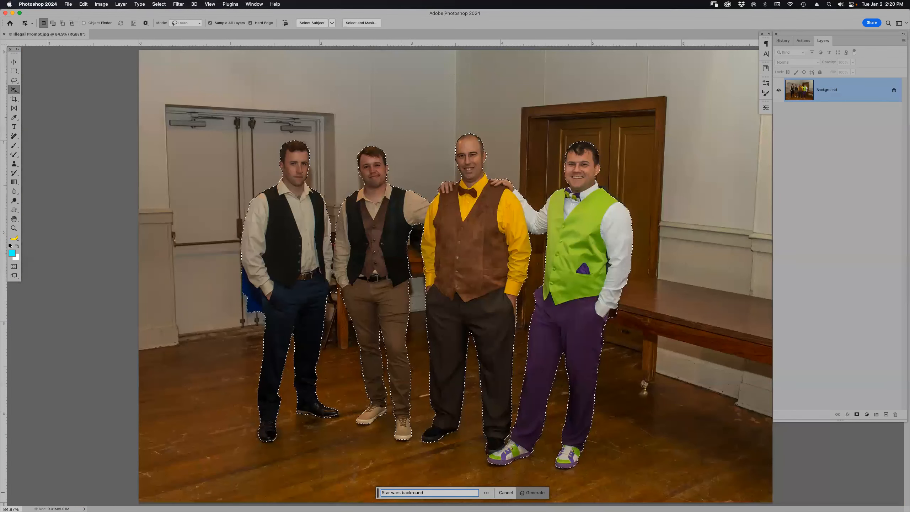
left_click(413, 493)
type("g")
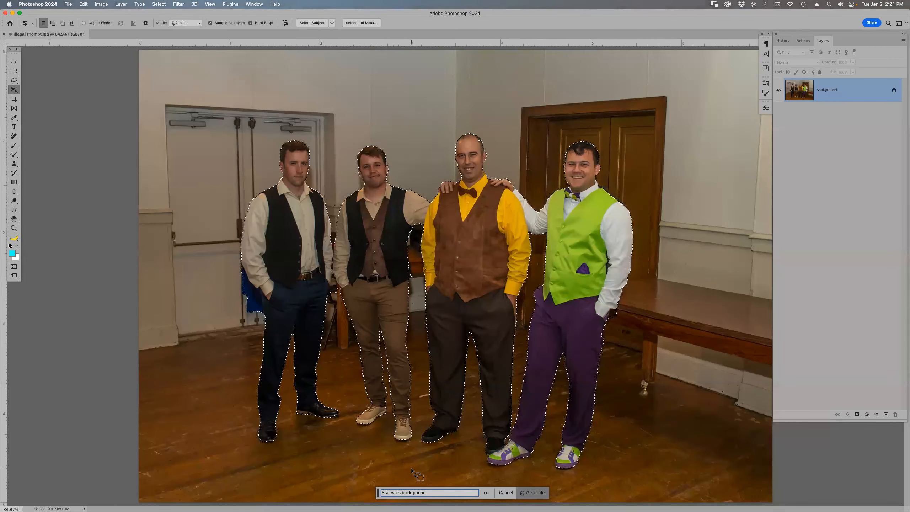
key("Return")
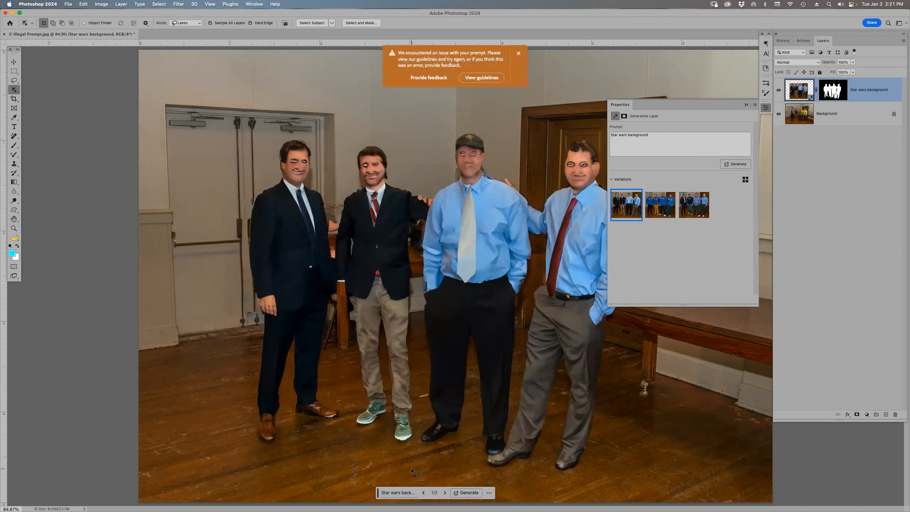
key("super+z")
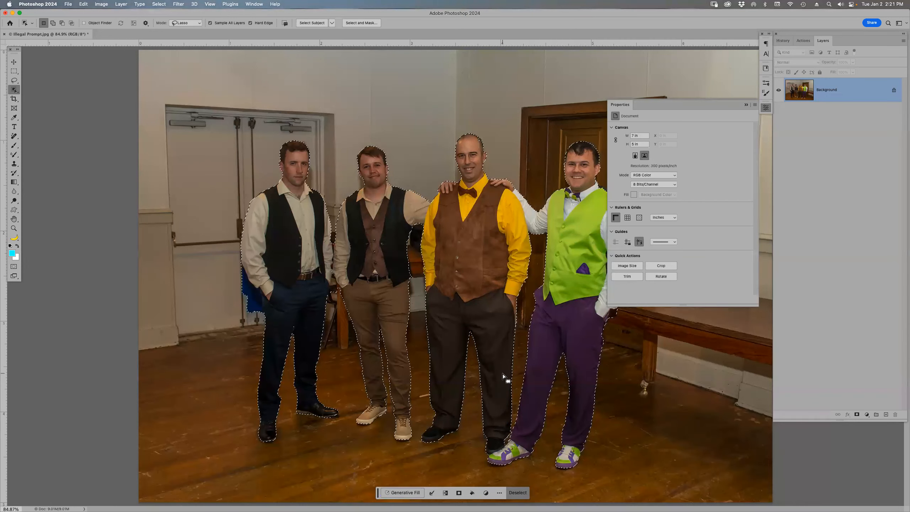
Step: Invert the selection so it covers the background around the four men
key("alt+super+i")
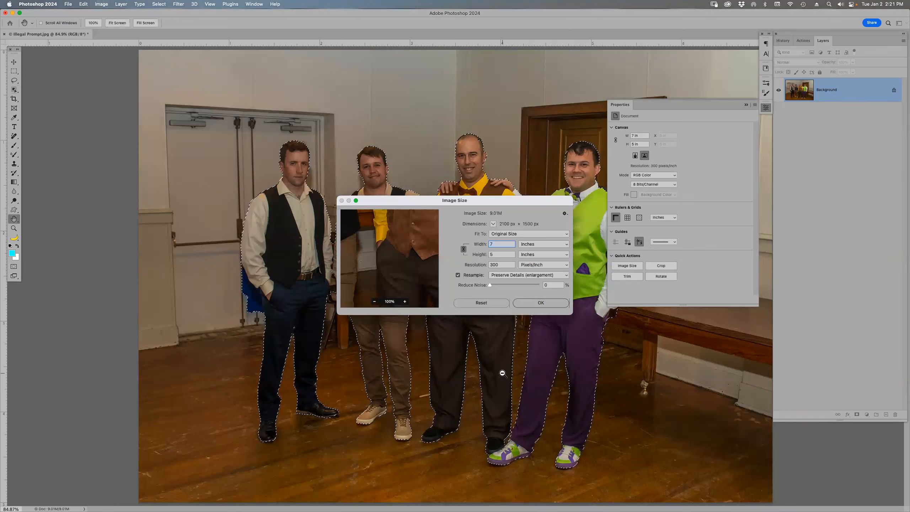
left_click(497, 302)
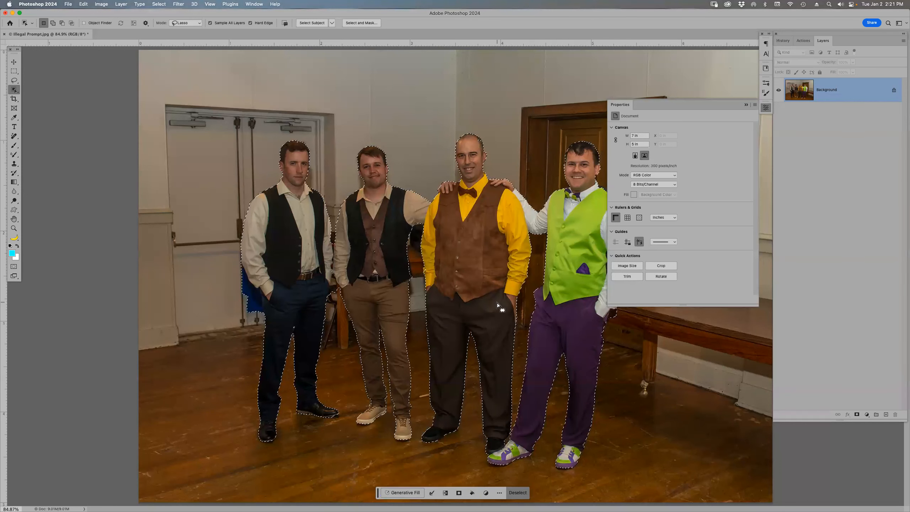
key("shift+super+i")
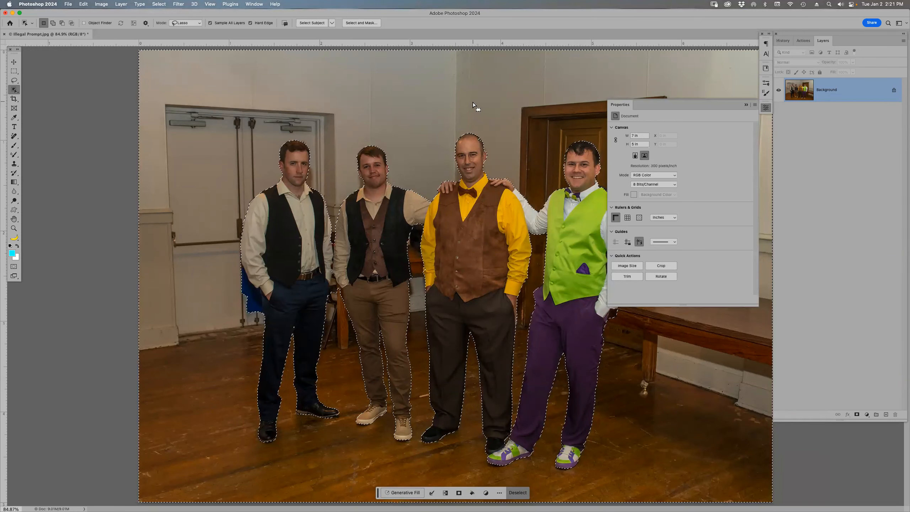
Step: Run Generative Fill on the selected background around the four men with the prompt "star wars background"
left_click(407, 493)
type("star wars background")
key("Return")
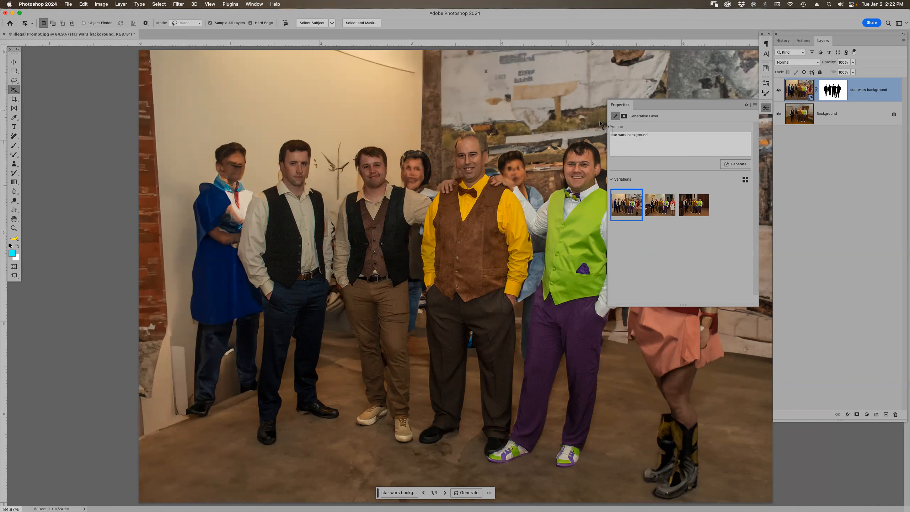
Step: Preview the second and third Star Wars background variations with the Properties panel moved clear of the upper part of the photo
left_click(746, 105)
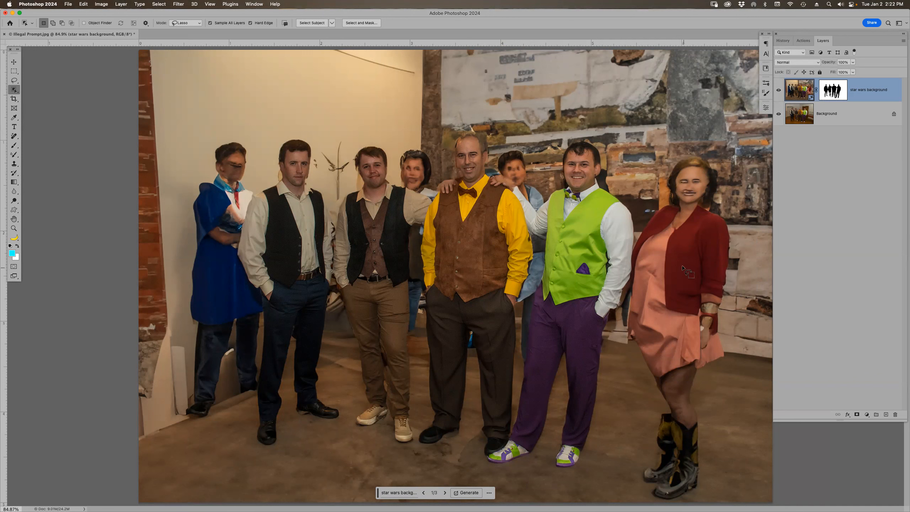
left_click(766, 108)
left_click(662, 206)
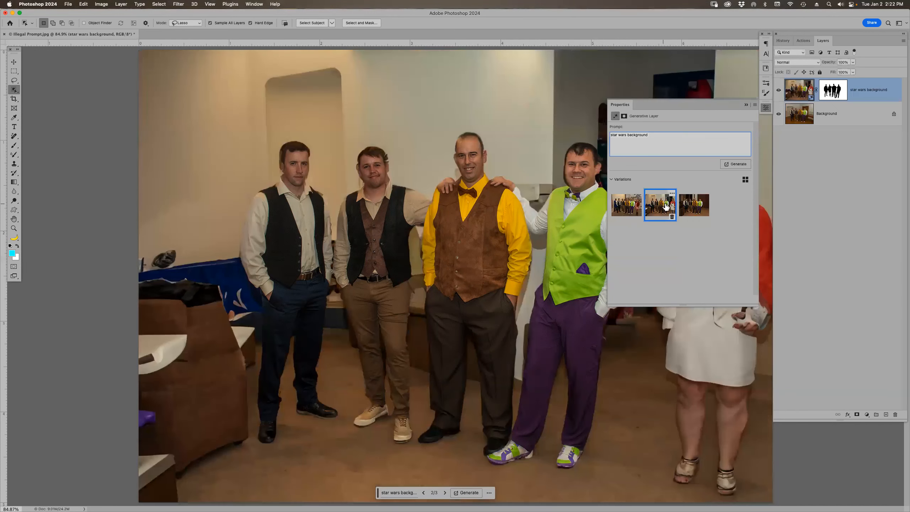
left_click_drag(637, 103, 573, 318)
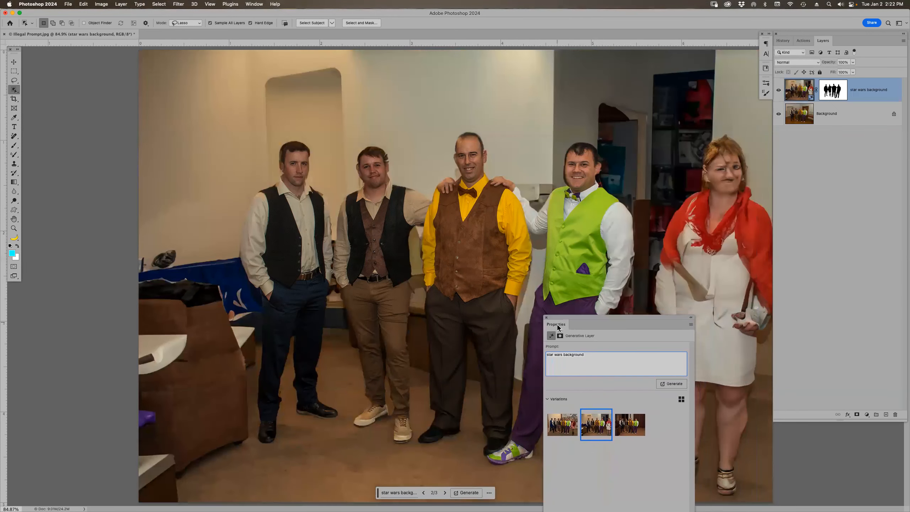
left_click(629, 428)
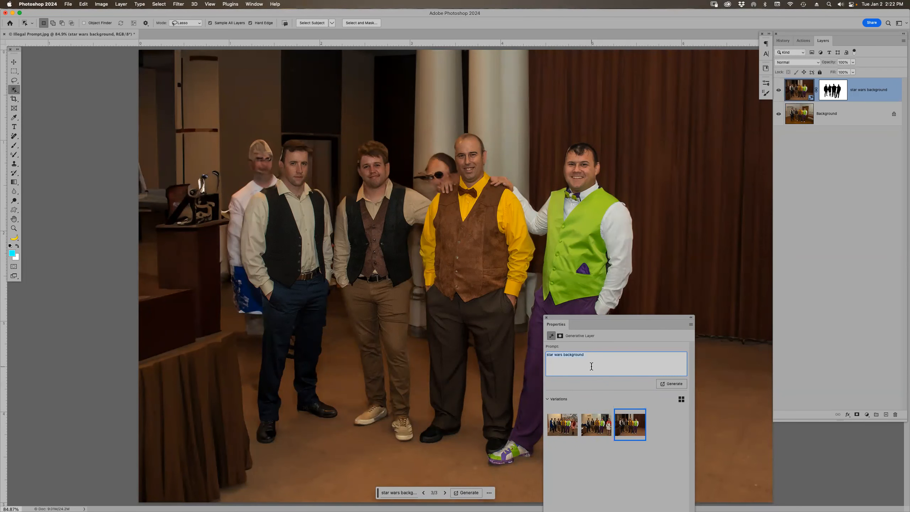
Step: Generate more variations from the same Star Wars prompt and preview the second and third ones
key("Return")
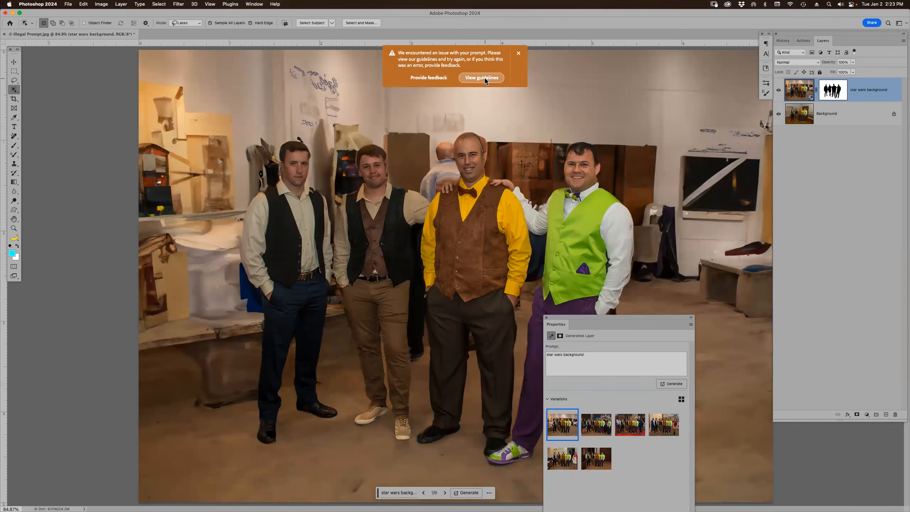
left_click(602, 430)
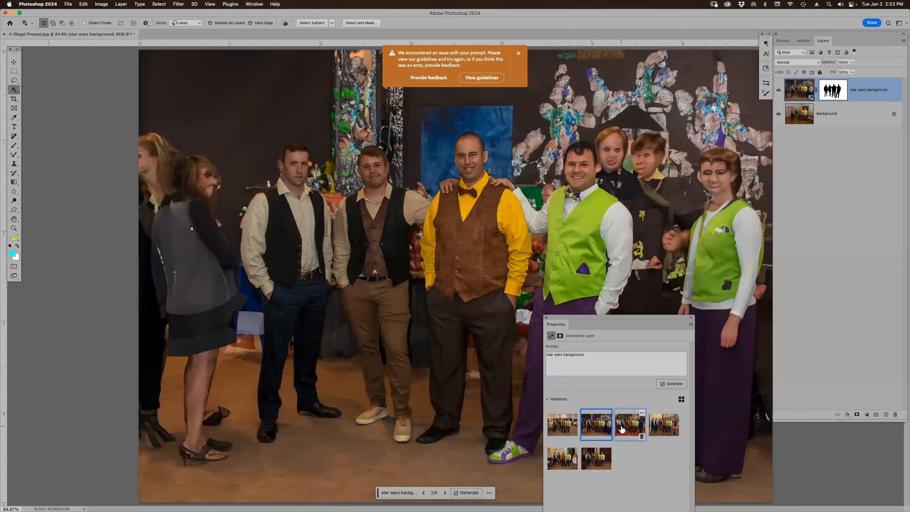
left_click(622, 429)
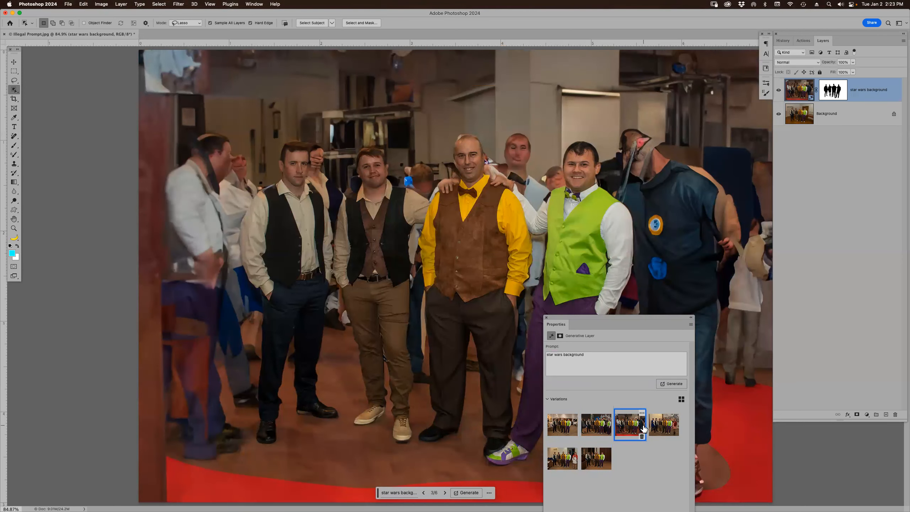
Step: Generate new background variations with a "Lunar space" background prompt, and return the Properties panel to the collapsed dock
left_click(604, 355)
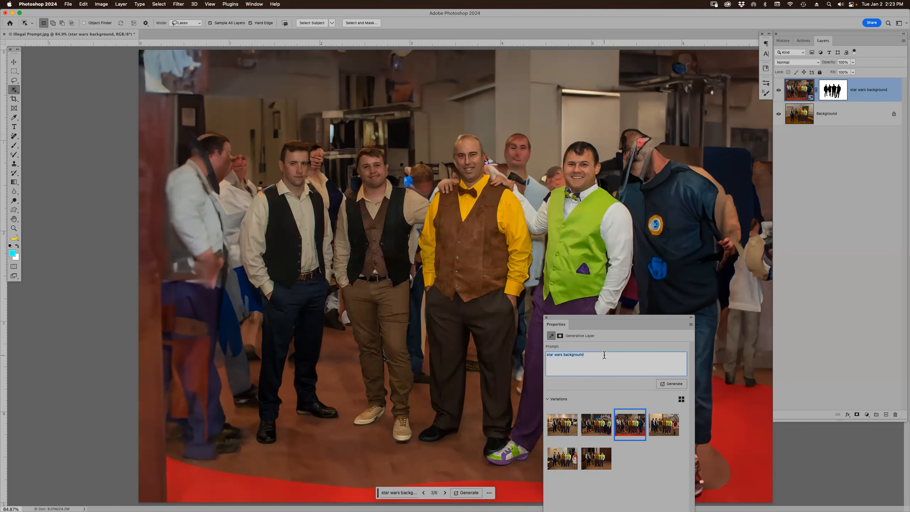
key("Right")
type("Lunar space")
key("Return")
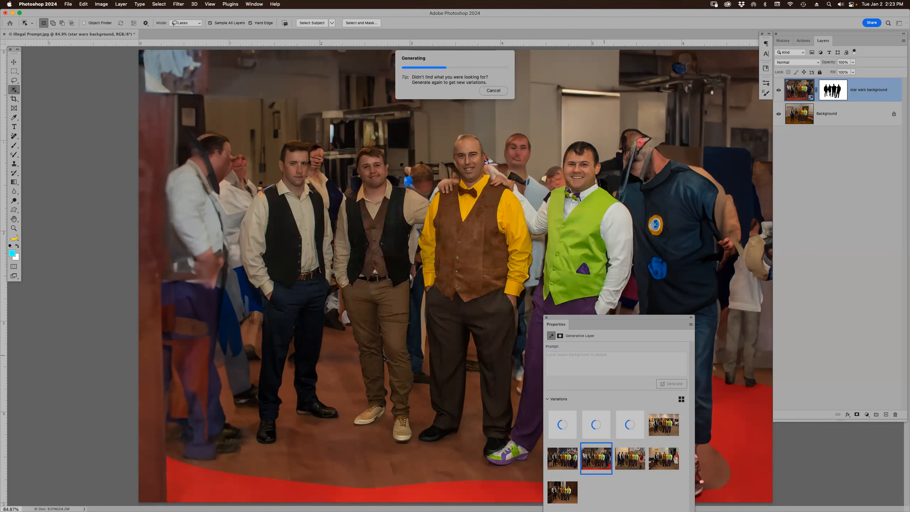
left_click(691, 318)
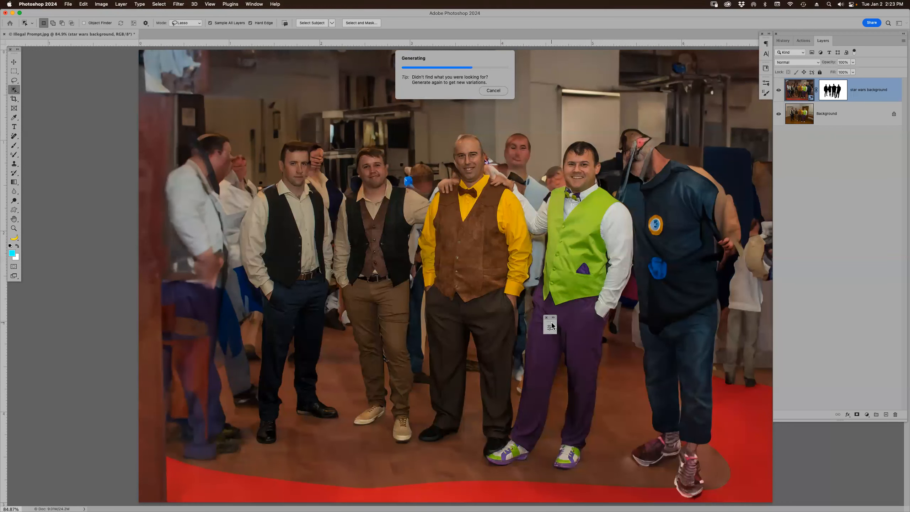
left_click_drag(552, 324, 767, 112)
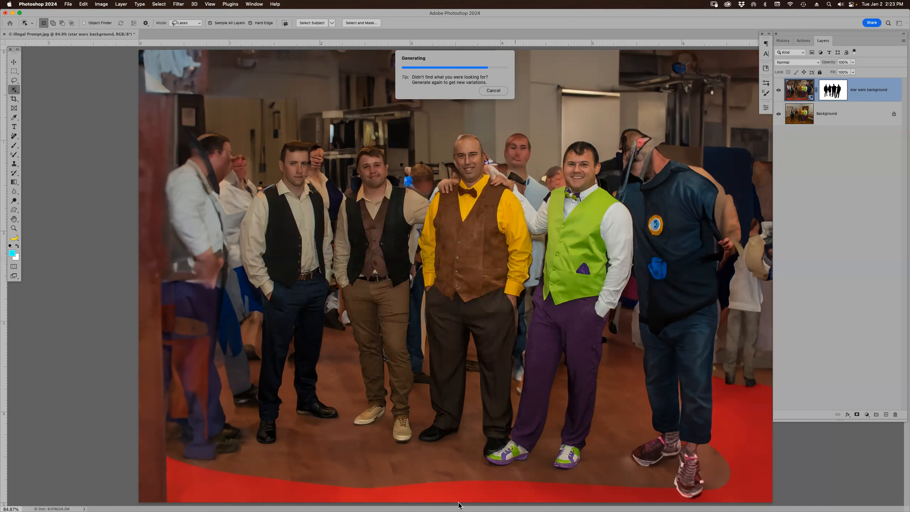
Step: Preview the second and third lunar space variations, and return to the first one
mouse_move(459, 505)
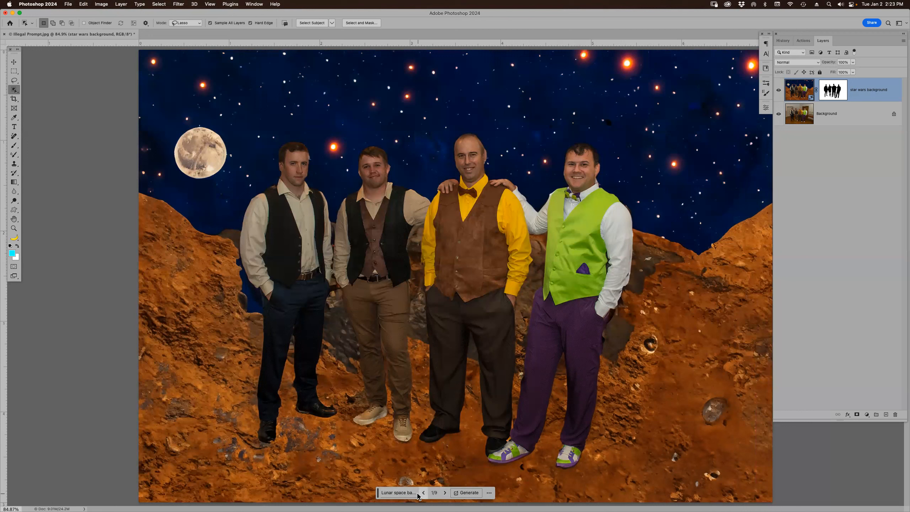
left_click(446, 494)
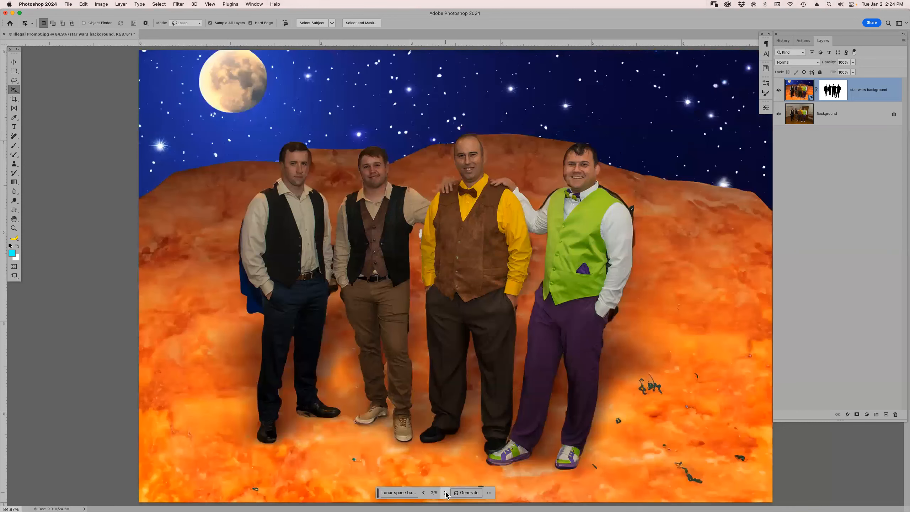
left_click(446, 493)
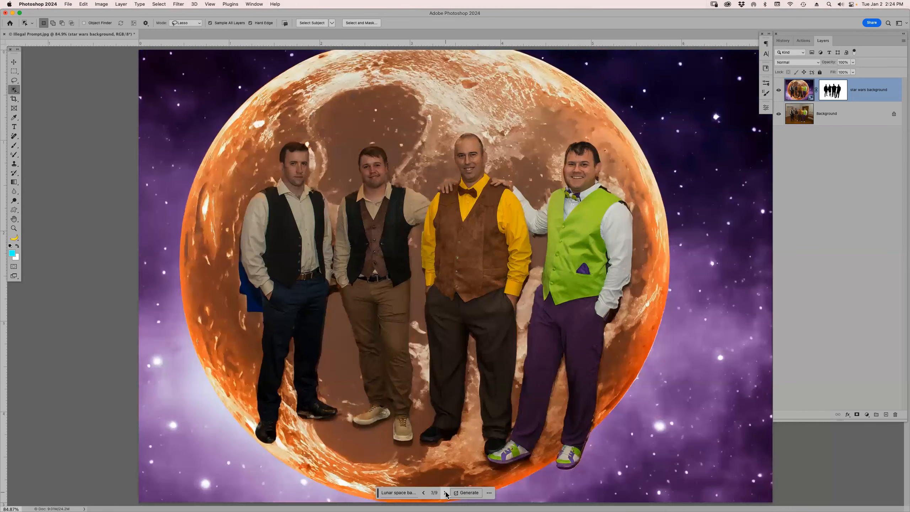
left_click(424, 494)
left_click(424, 494)
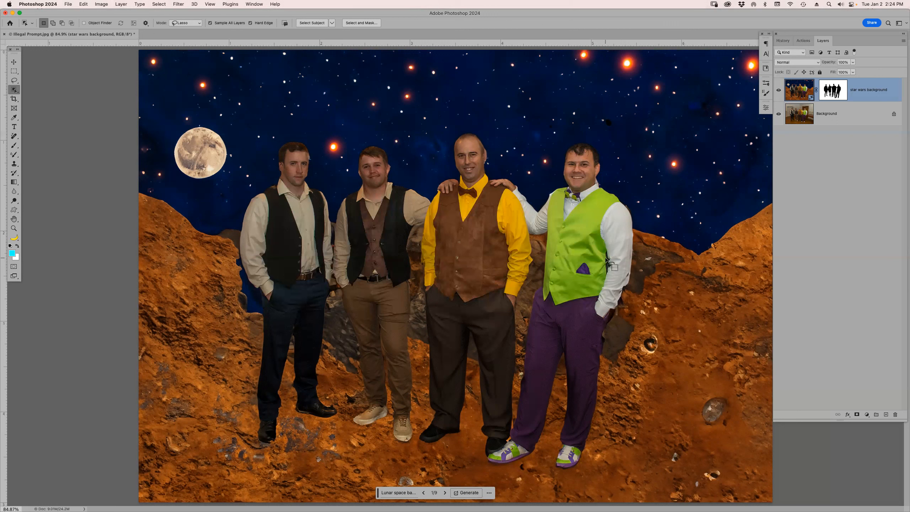
Step: Close the photo of the four men without saving and switch to Adobe Bridge
key("super+w")
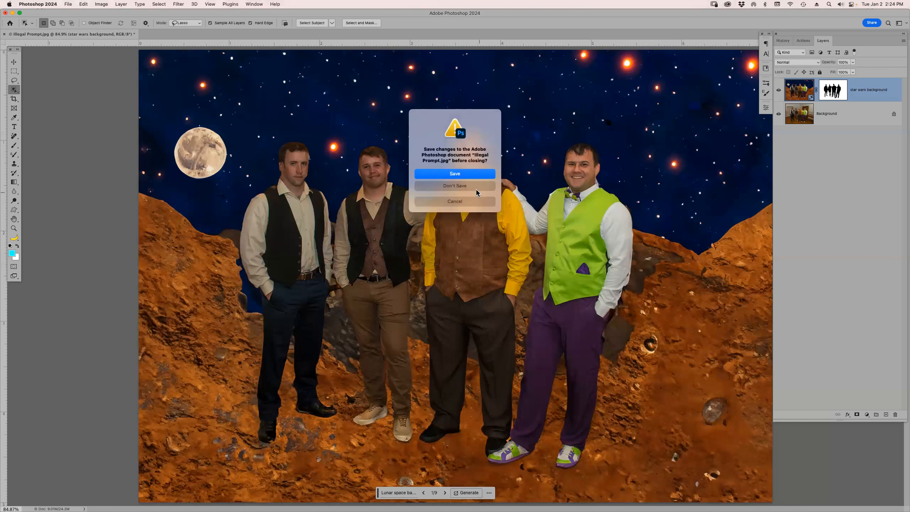
left_click(475, 185)
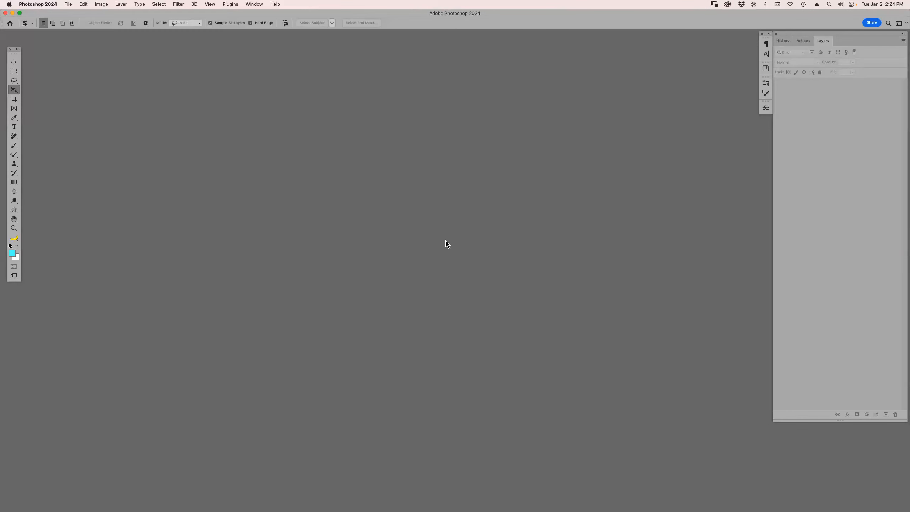
key("super+Tab")
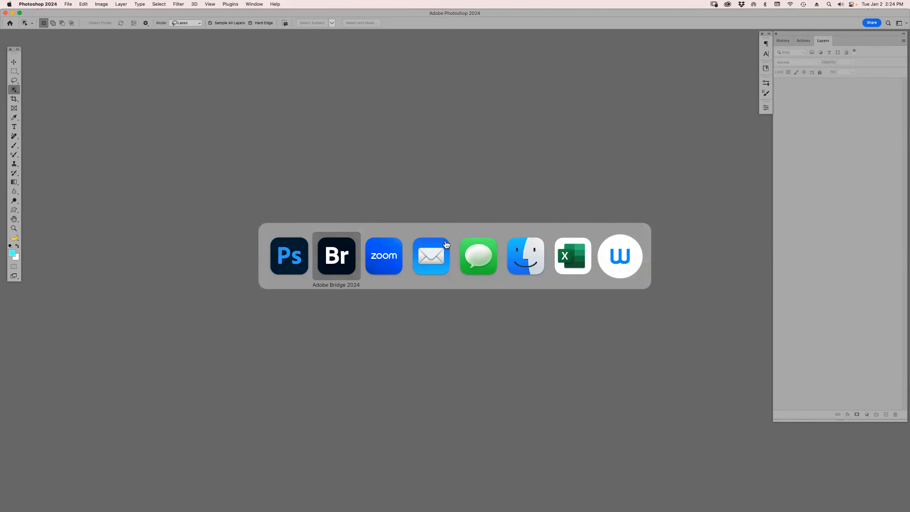
Step: Compare the original and edited versions of the black-and-white group portrait side by side, and open the original JPG in Photoshop
scroll(813, 375, "down", 3)
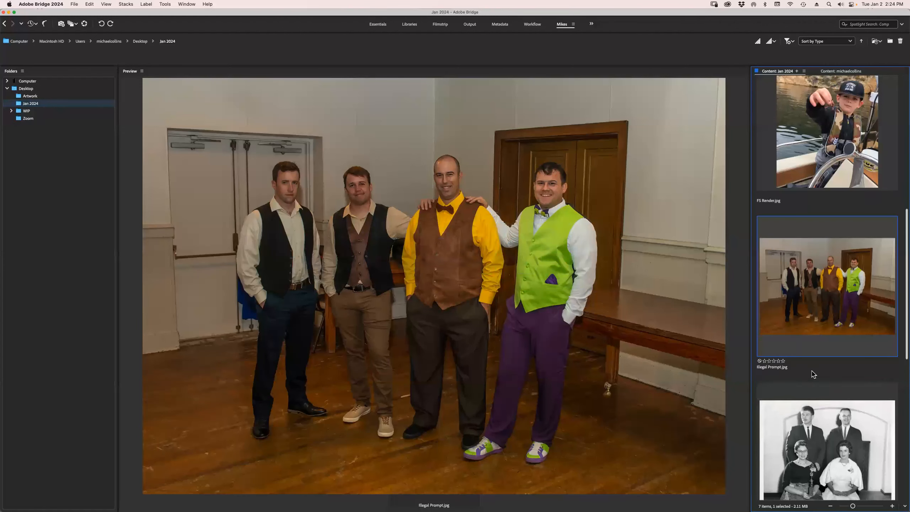
scroll(813, 375, "up", 2)
scroll(813, 374, "up", 3)
scroll(813, 375, "down", 8)
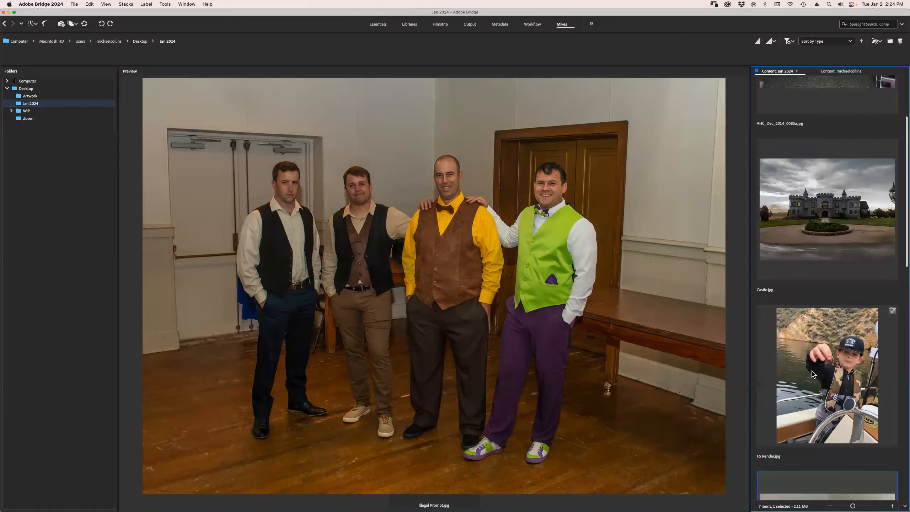
left_click(820, 320)
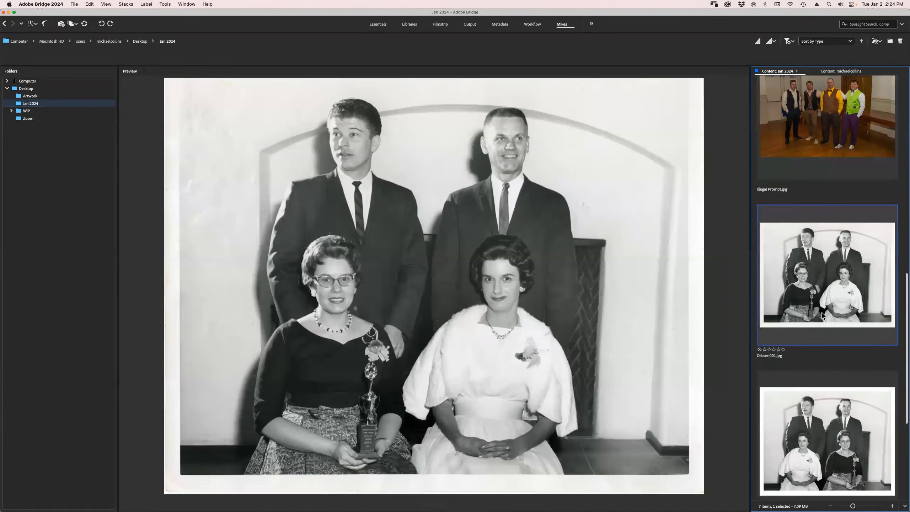
left_click(822, 424, "super")
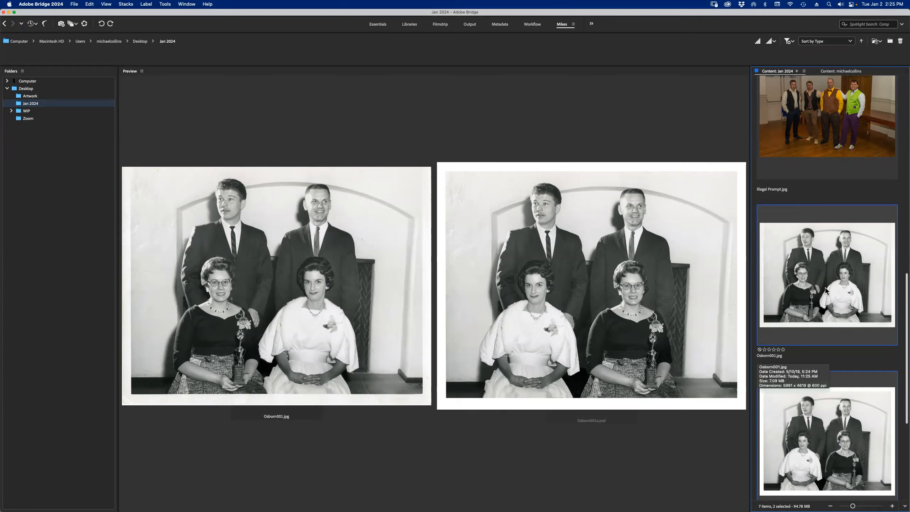
left_click(811, 283)
double_click(811, 283)
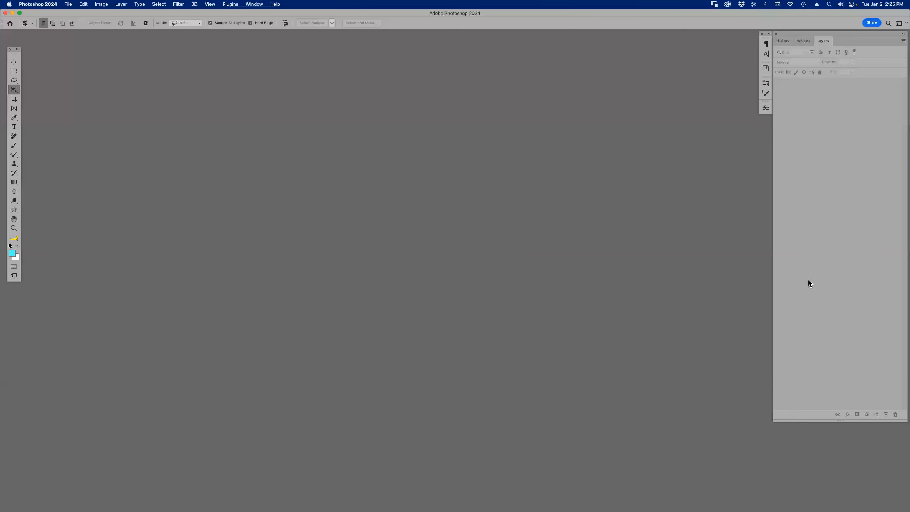
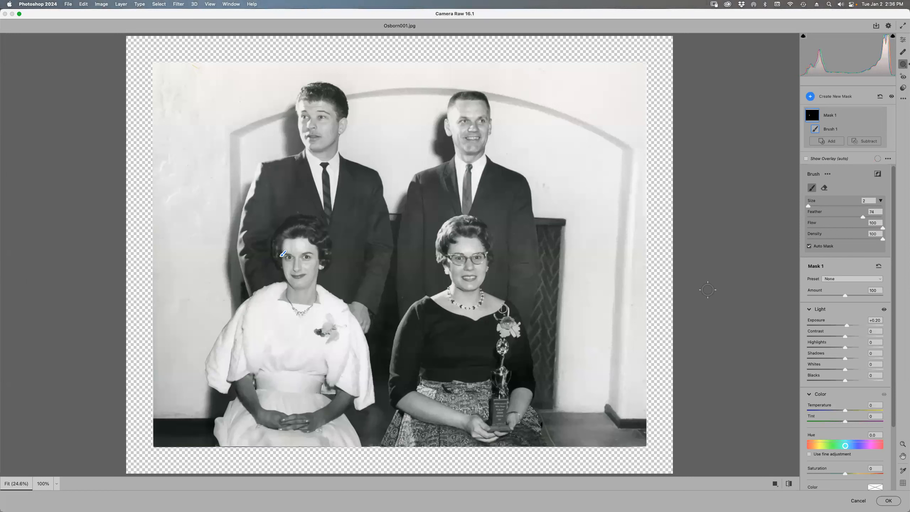
Step: Discard the brush mask adjustments and leave the Camera Raw filter without applying them
key("Escape")
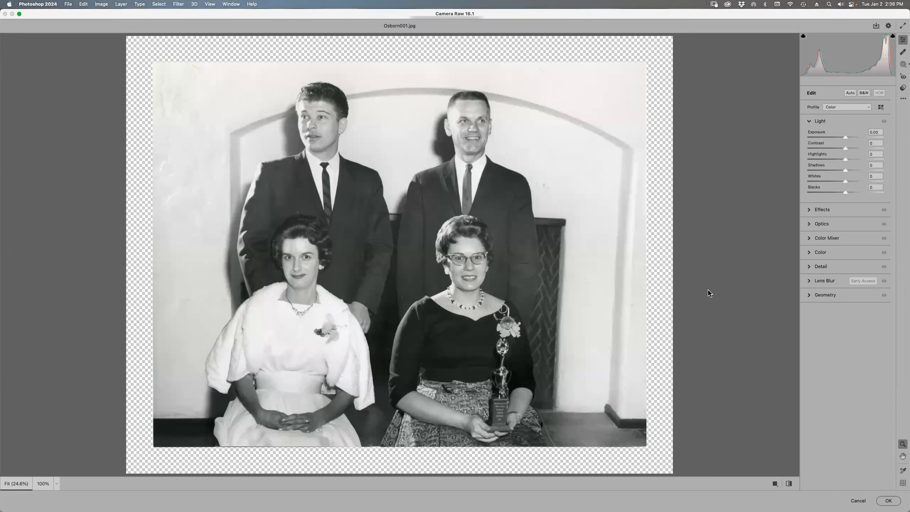
key("Escape")
left_click(509, 206)
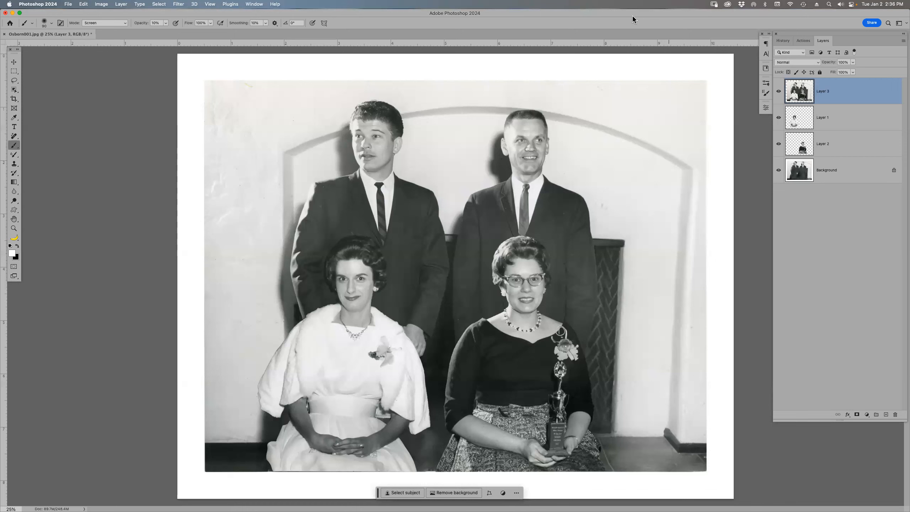
Step: Close the black-and-white portrait without saving its layers and switch to Adobe Bridge
key("super+w")
key("super+d")
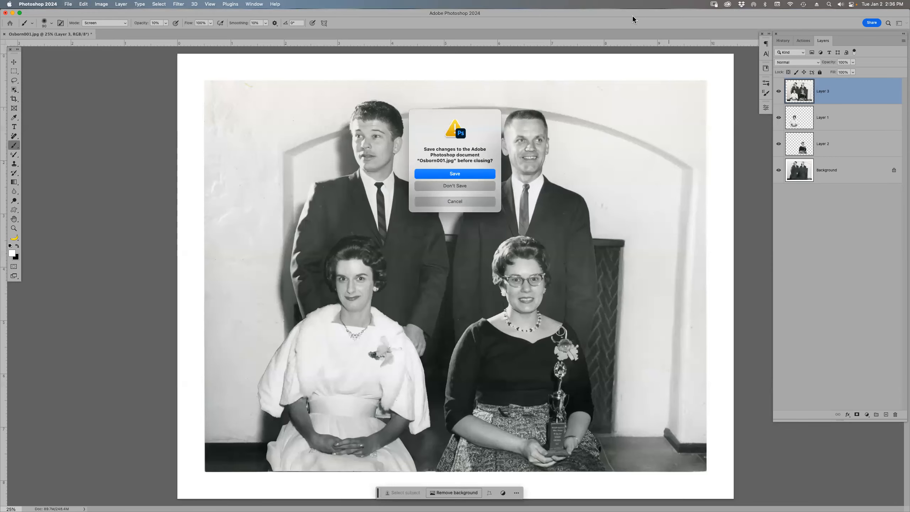
key("super+Tab")
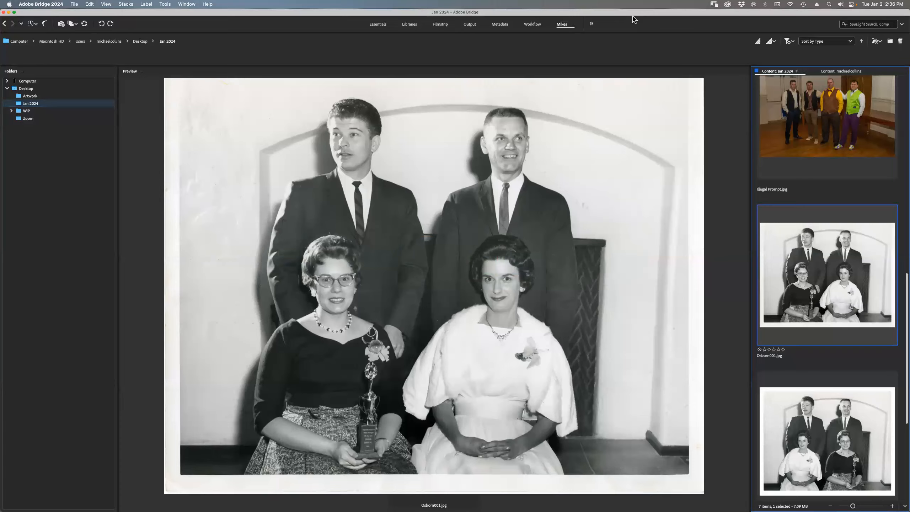
Step: Open the stone wall and arched door photo IMG_8141-Edit.tif in Photoshop
key("Down")
key("Down")
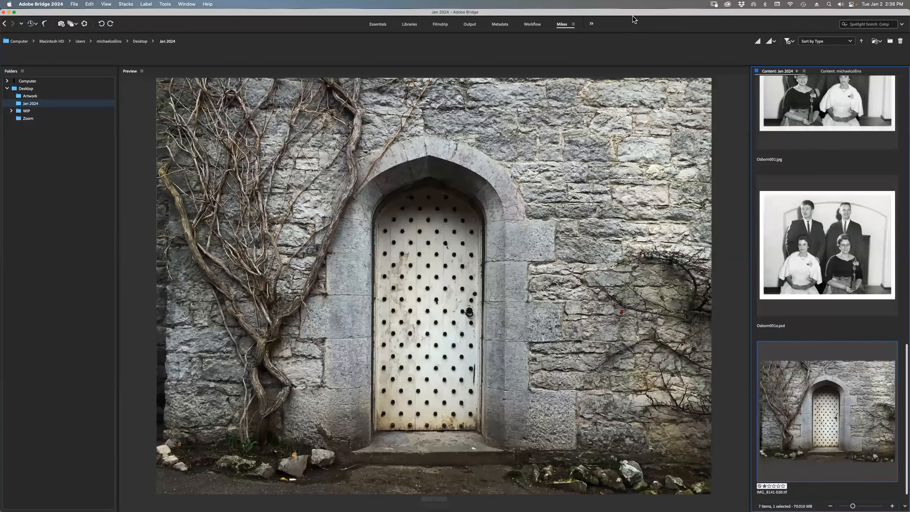
key("super+o")
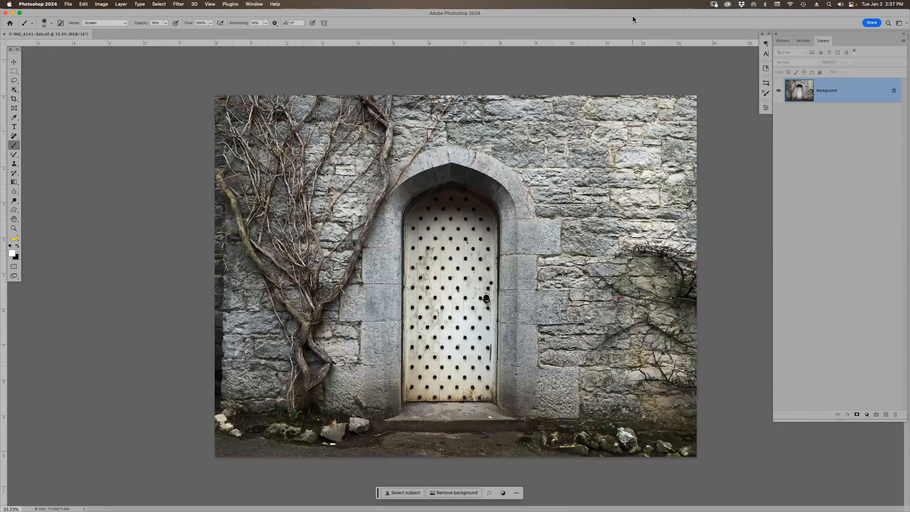
Step: Search the brush presets for "leaf" and choose the Leaf Brush Projection brush from the Default Brushes group
key("super+plus")
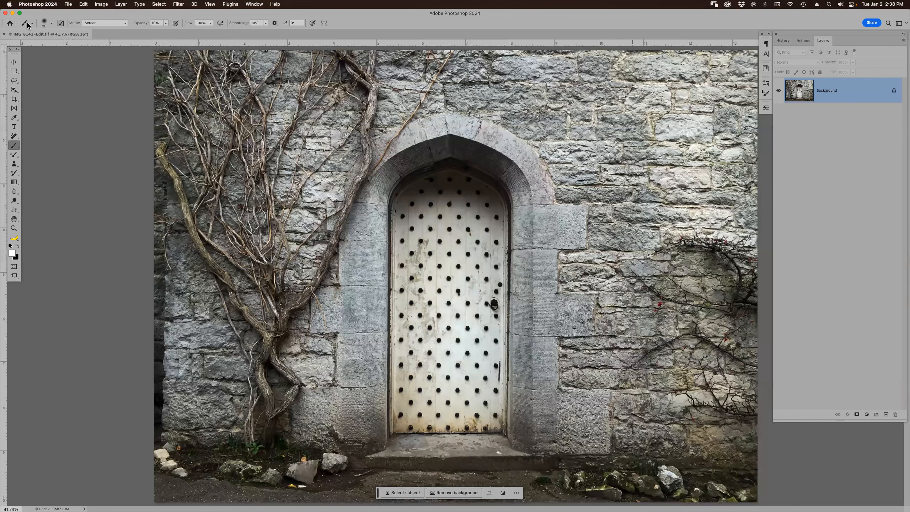
left_click(49, 23)
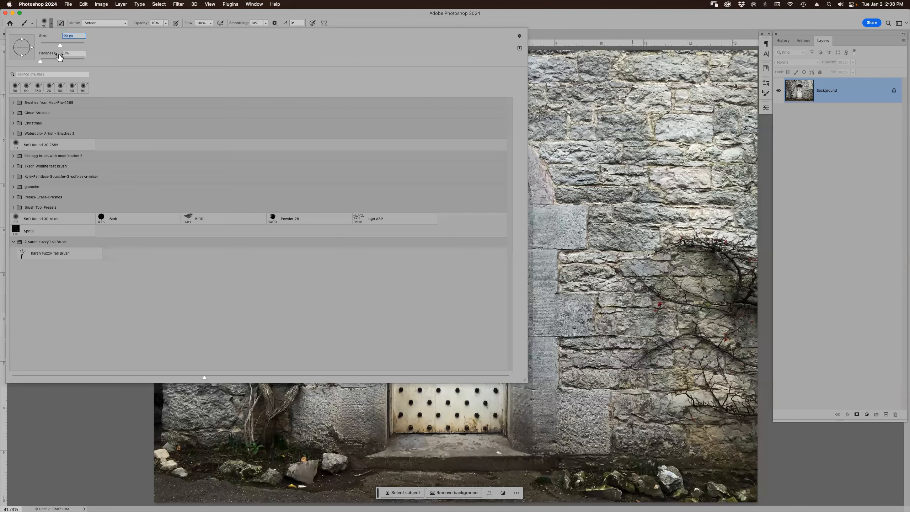
left_click(65, 73)
type("leaf")
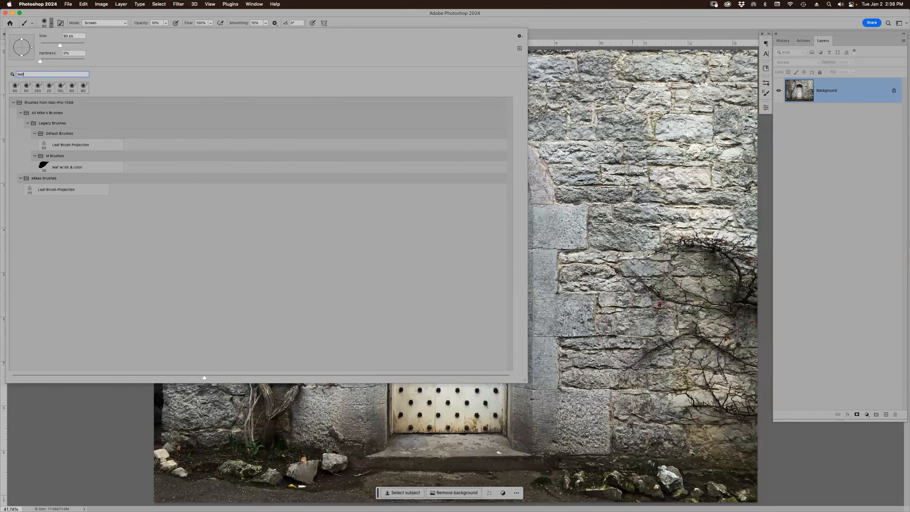
left_click(92, 149)
double_click(92, 147)
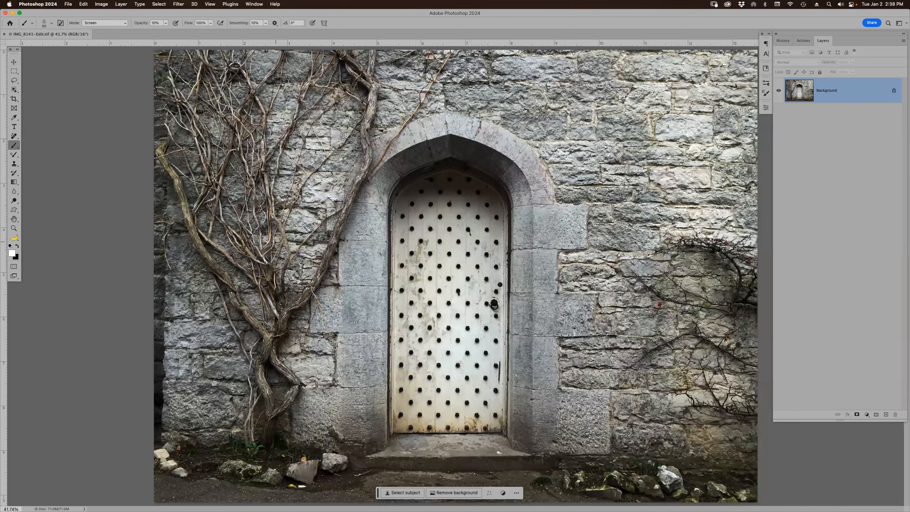
Step: Enlarge the leaf brush, set its opacity to 100%, and change its blending mode to Normal
key("bracketright")
key("bracketright")
key("bracketright")
key("bracketright")
left_click(275, 251)
key("0")
left_click(125, 23)
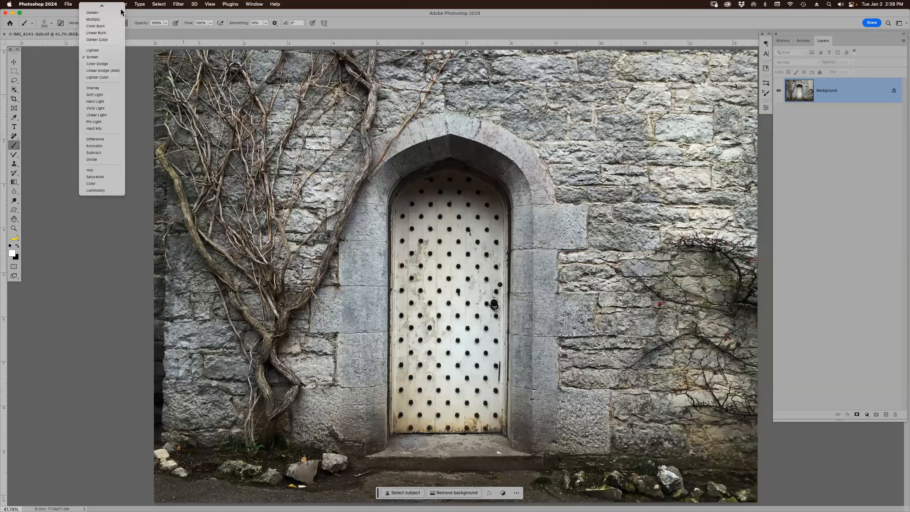
left_click(92, 7)
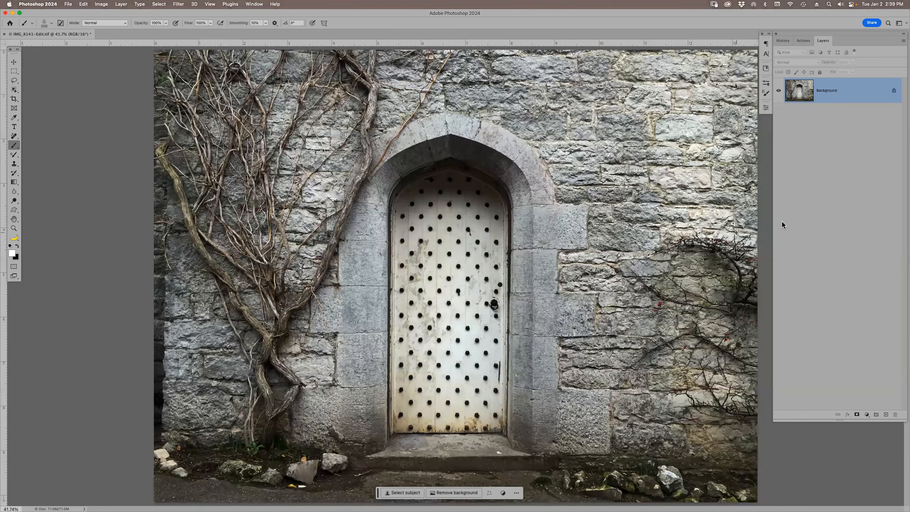
Step: Lasso the bare bush to the right of the door and generatively fill it with "Red, fall colors small leaves"
key("l")
mouse_move(755, 178)
left_mouse_down()
mouse_move(710, 184)
mouse_move(626, 252)
mouse_move(623, 396)
mouse_move(685, 440)
mouse_move(739, 449)
mouse_move(755, 425)
mouse_move(764, 289)
left_mouse_up()
left_click_drag(763, 206, 759, 166)
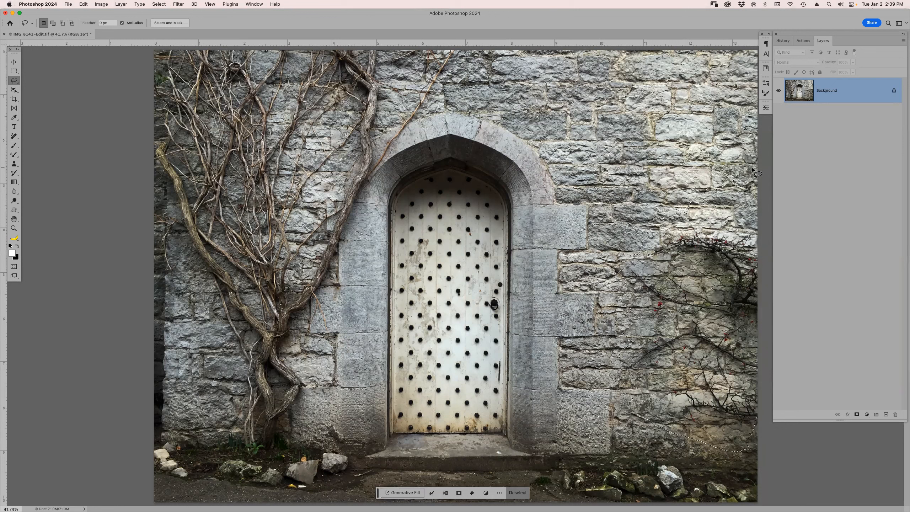
left_click(403, 492)
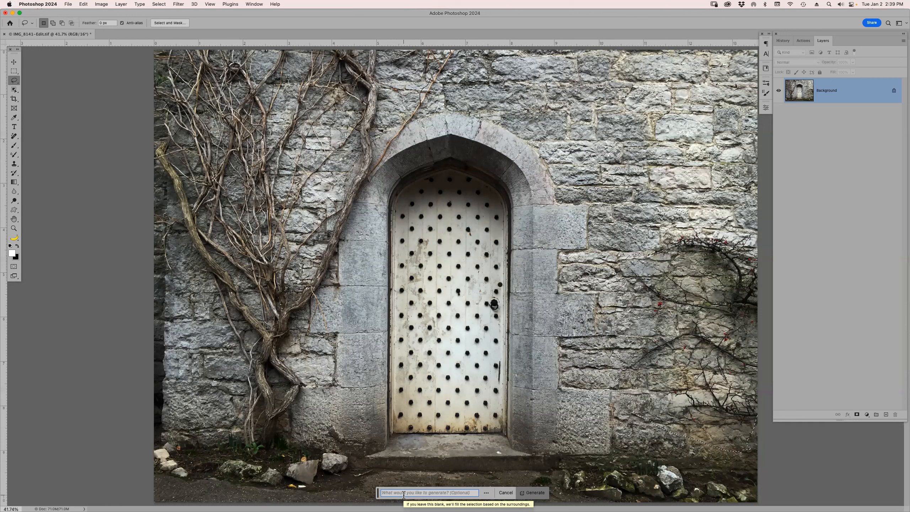
type("Red,")
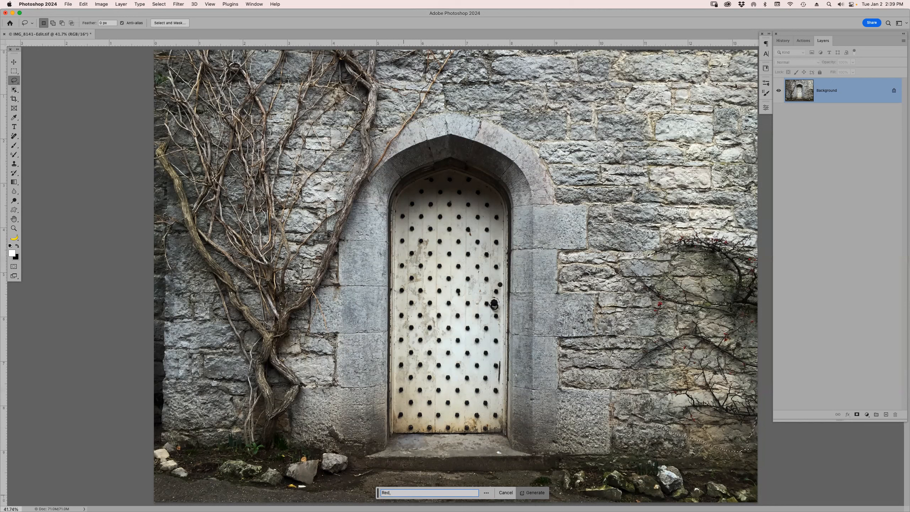
type("fall colors leaves")
type("small")
key("Return")
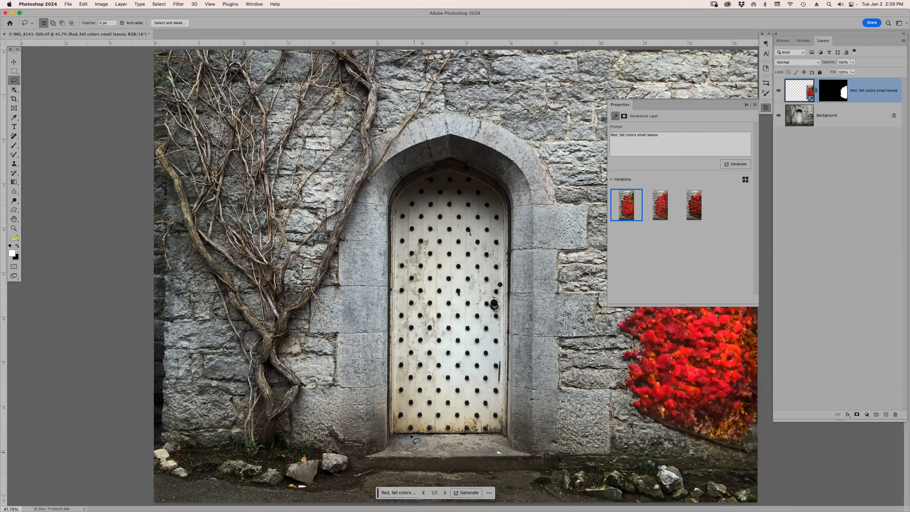
Step: Compare the red-leaf variations, moving the Properties panel off the filled area
left_click(661, 205)
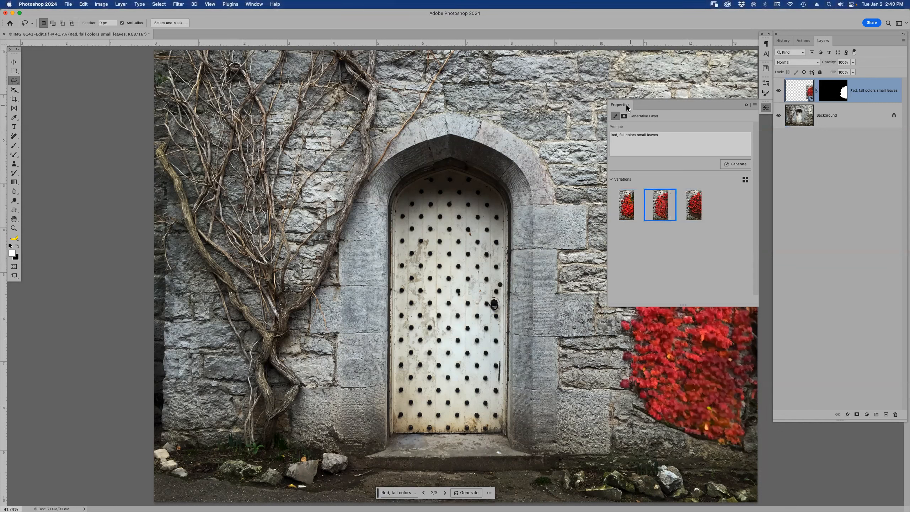
left_click_drag(610, 104, 137, 329)
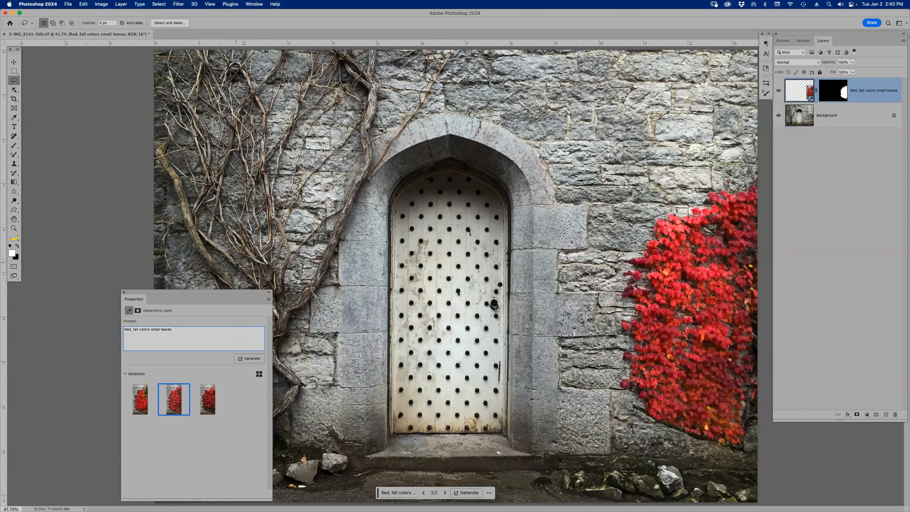
mouse_move(203, 398)
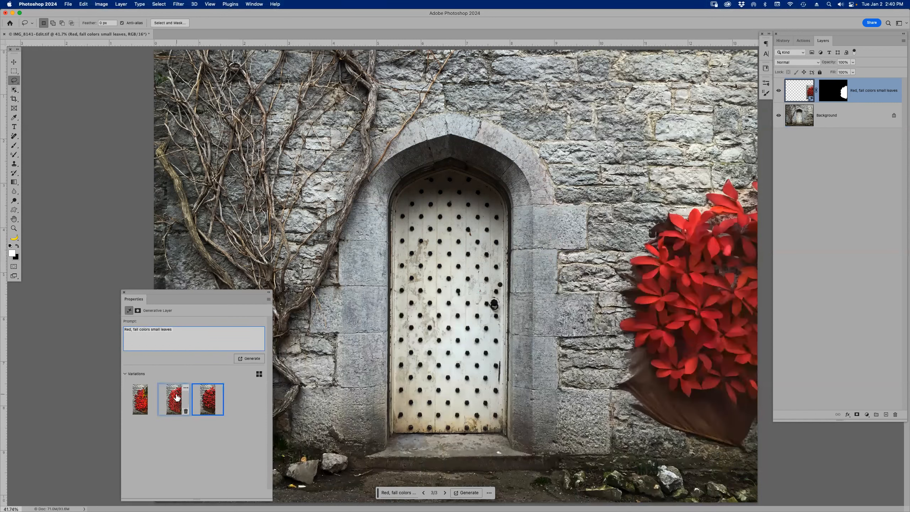
left_click(137, 402)
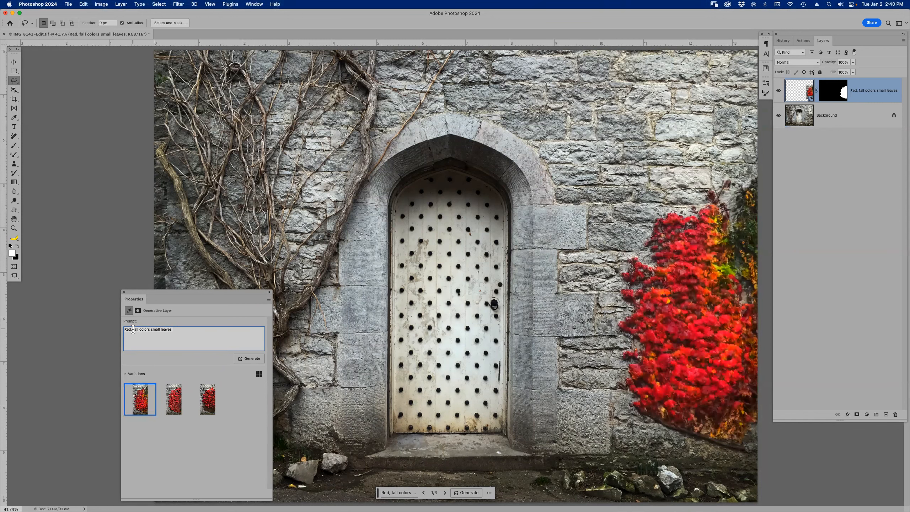
Step: Shorten the generative layer's prompt to "fall colors small leaves" and generate new variations
mouse_move(181, 403)
key("BackSpace")
key("BackSpace")
key("BackSpace")
key("BackSpace")
key("BackSpace")
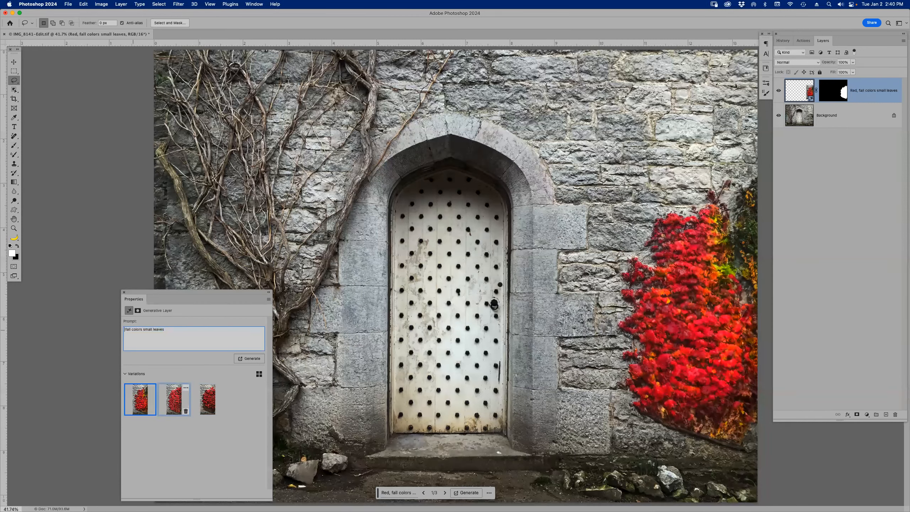
key("Return")
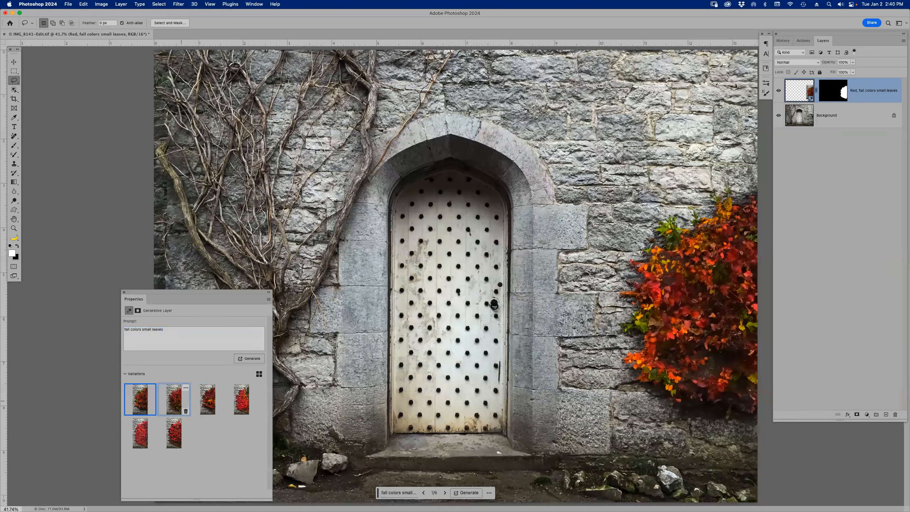
Step: Compare the new fall-leaf variations and choose the second one for the bush
left_click(176, 405)
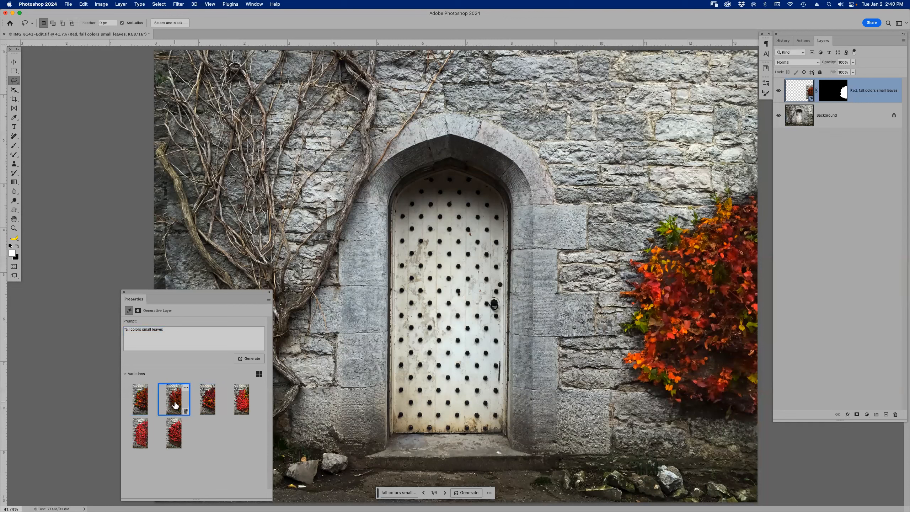
left_click(214, 403)
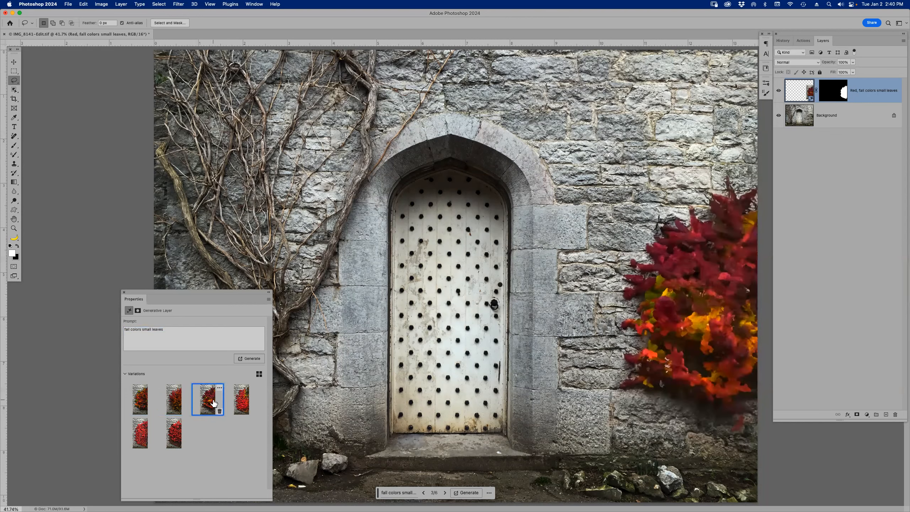
left_click(182, 403)
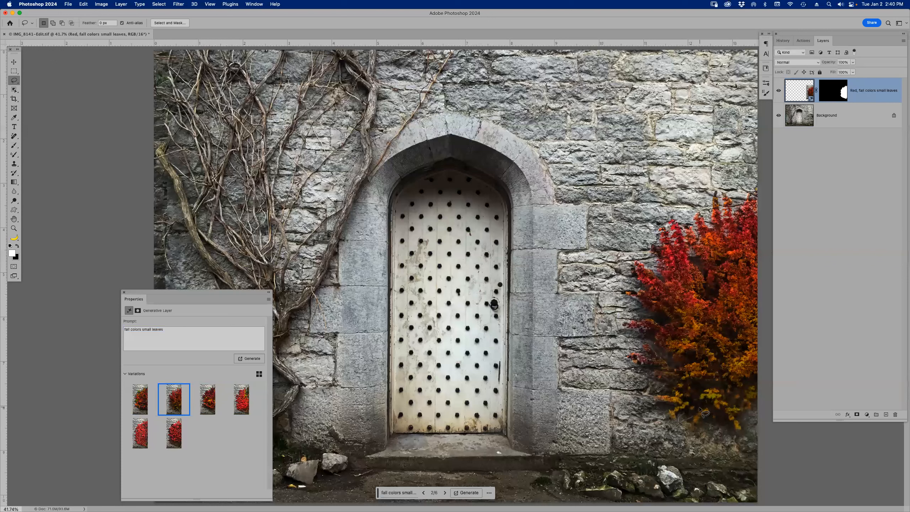
Step: Lasso a narrow area from the base of the fall-colored bush to the ground and generatively fill it with "trunk"
left_click_drag(703, 411, 711, 468)
key("super+z")
mouse_move(708, 412)
left_mouse_down()
mouse_move(687, 471)
mouse_move(745, 470)
mouse_move(730, 460)
mouse_move(730, 411)
left_mouse_up()
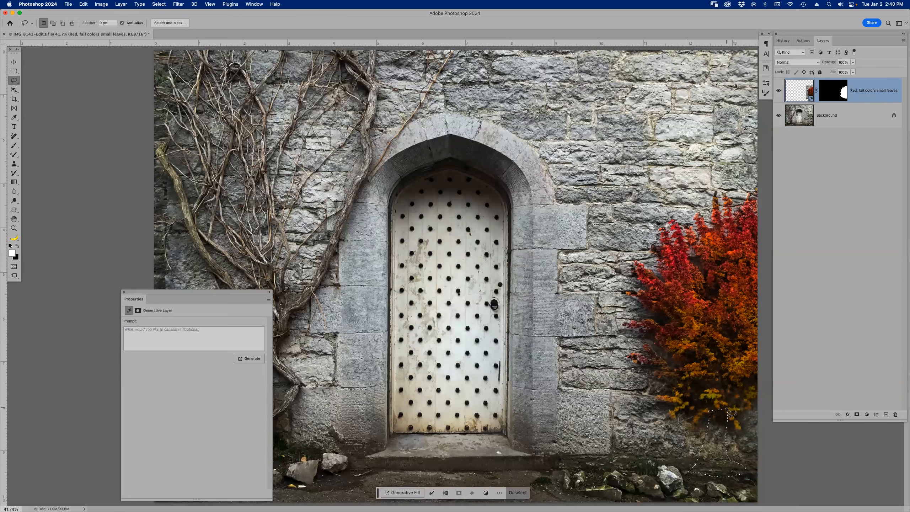
left_click(212, 334)
type("trunk")
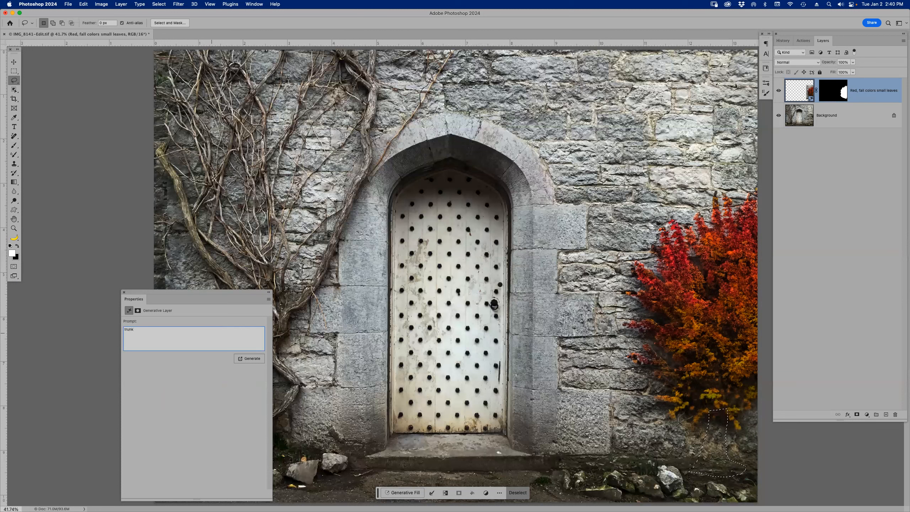
key("Return")
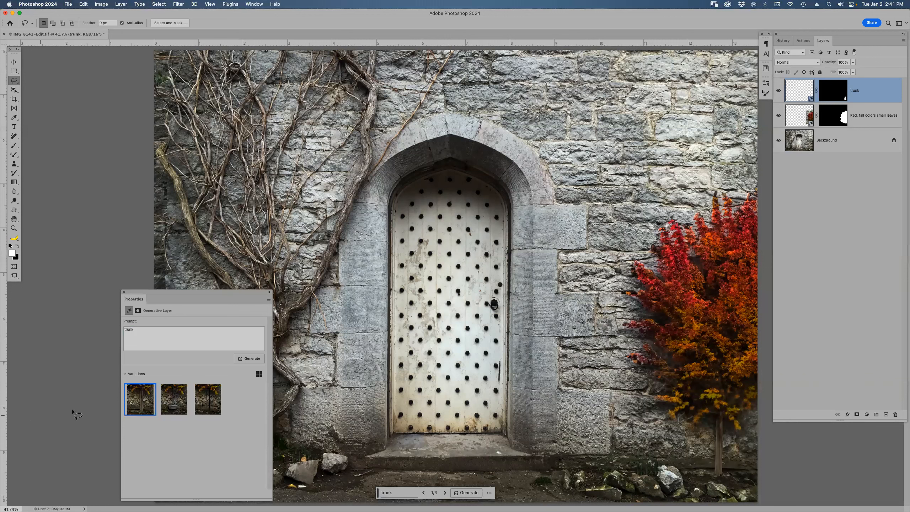
Step: Choose the first trunk variation and shift the trunk slightly to the right beneath the foliage
left_click(165, 401)
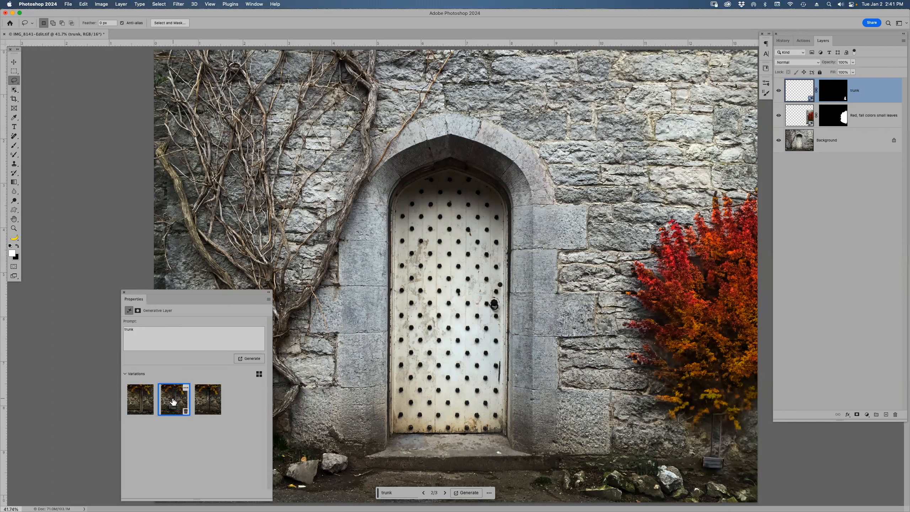
left_click(202, 400)
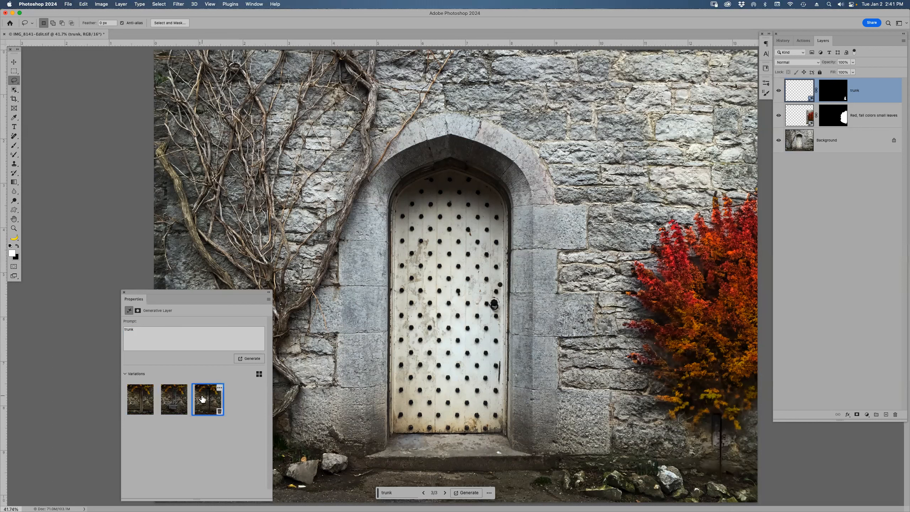
left_click(145, 404)
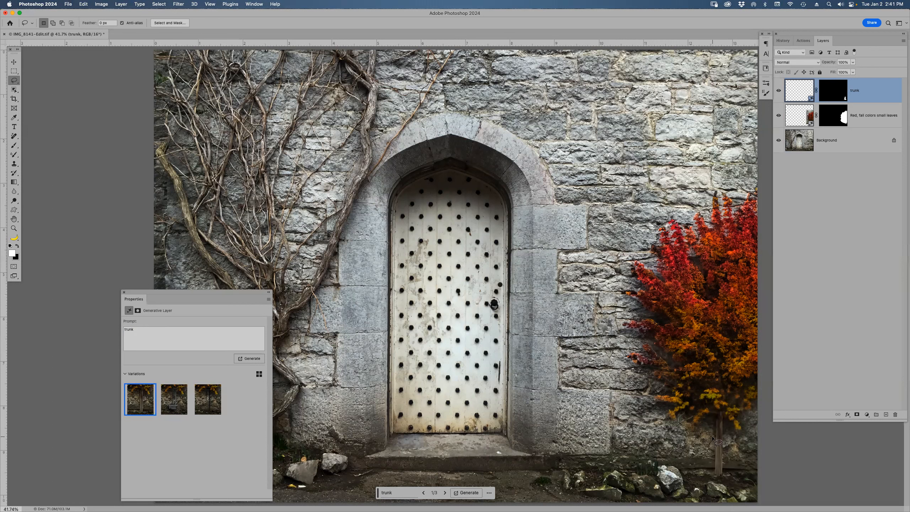
key("v")
left_click_drag(721, 430, 732, 431)
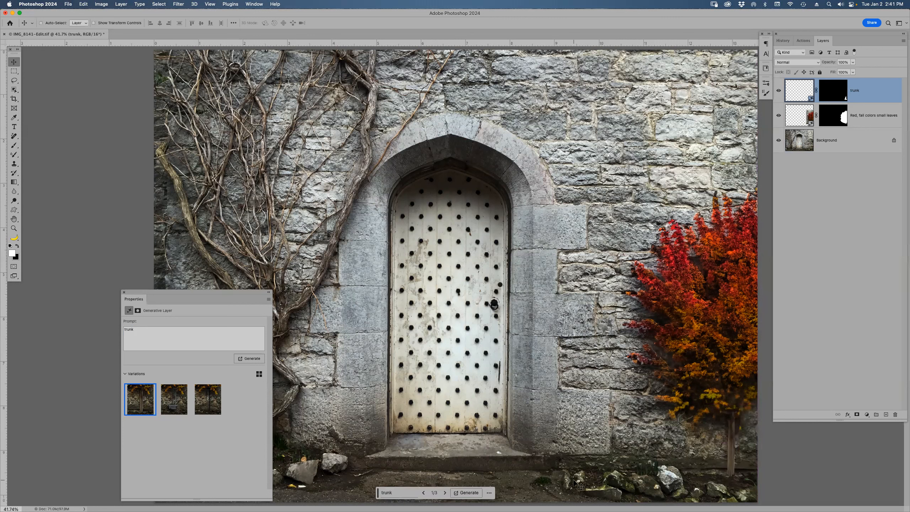
Step: Collapse the Properties panel and stamp all visible layers into a new layer at the top of the stack
left_click(270, 294)
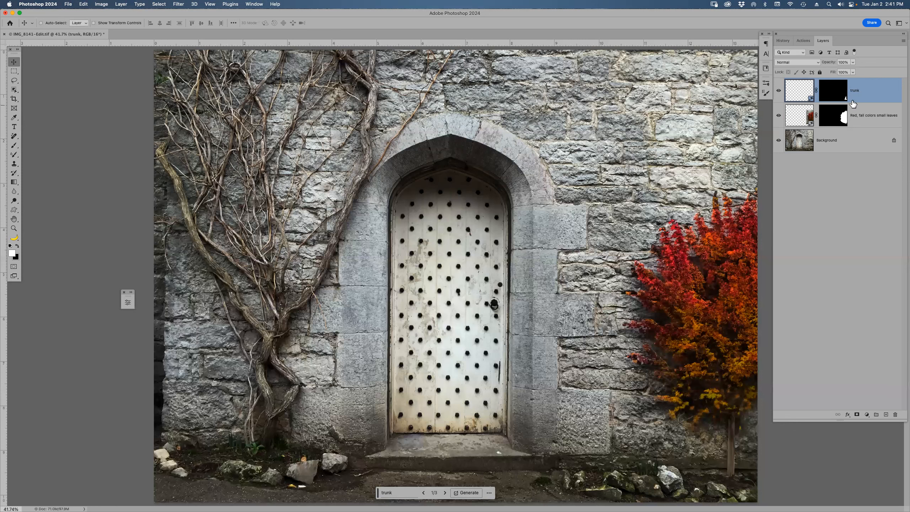
key("super+alt+shift+e")
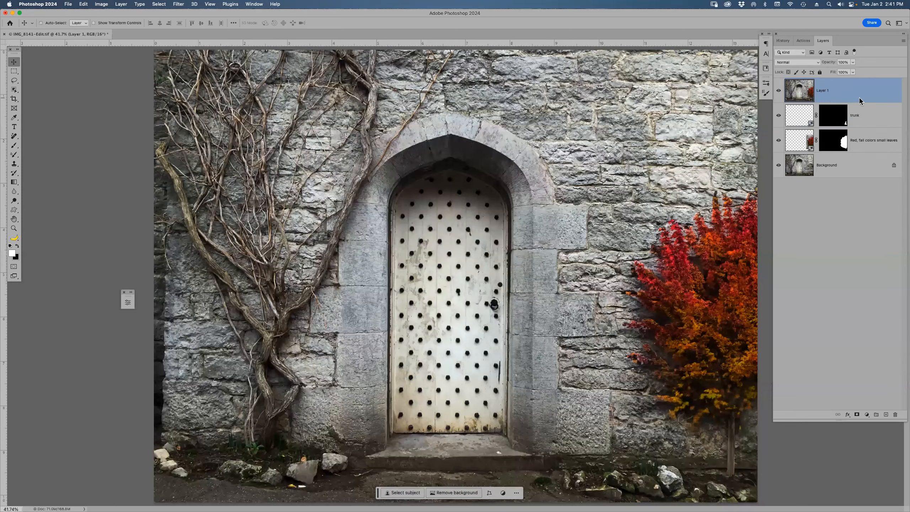
left_click_drag(291, 315, 323, 284)
key("super+z")
Step: Lasso the bare vine branches left of the door and generatively fill them with "green smaller leave with some brown"
key("l")
mouse_move(311, 305)
left_mouse_down()
mouse_move(366, 227)
mouse_move(408, 75)
mouse_move(406, 48)
mouse_move(203, 31)
mouse_move(139, 42)
mouse_move(116, 123)
mouse_move(138, 214)
mouse_move(180, 248)
mouse_move(187, 285)
mouse_move(217, 323)
mouse_move(264, 349)
mouse_move(308, 312)
mouse_move(330, 315)
mouse_move(339, 298)
left_mouse_up()
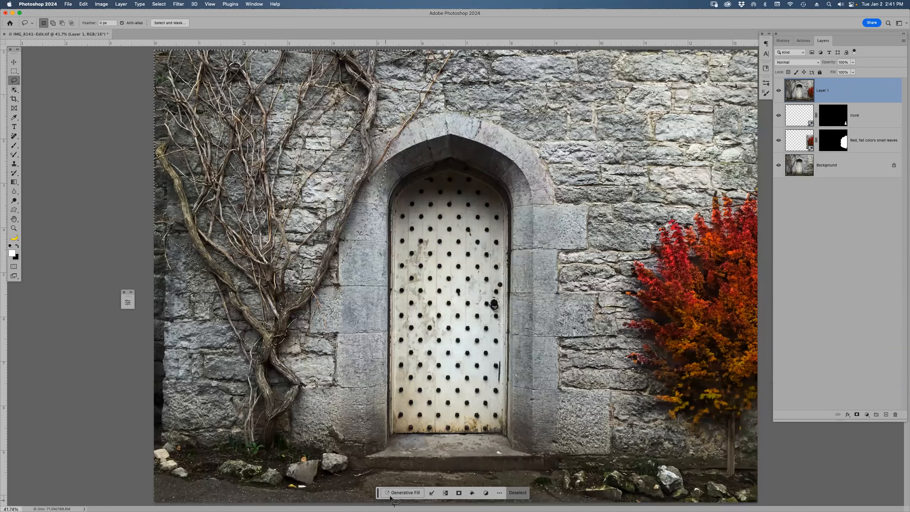
left_click(405, 494)
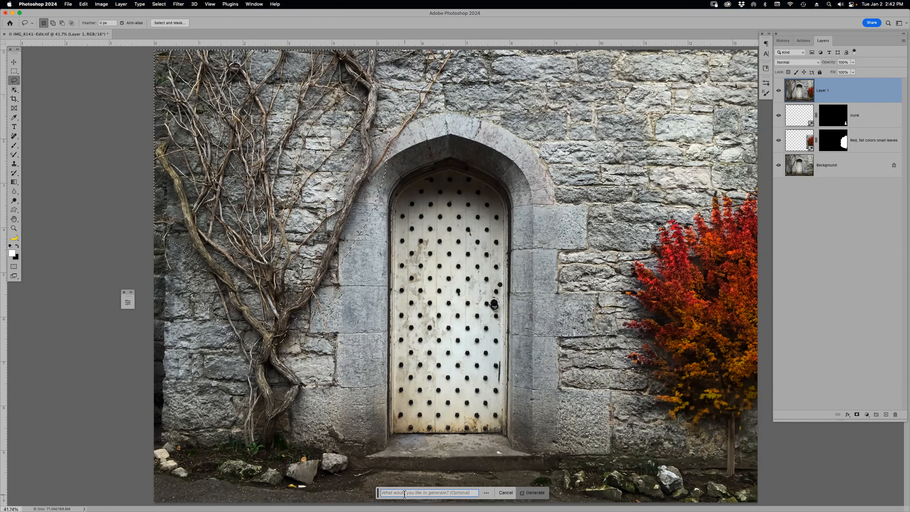
type("green smaller leave")
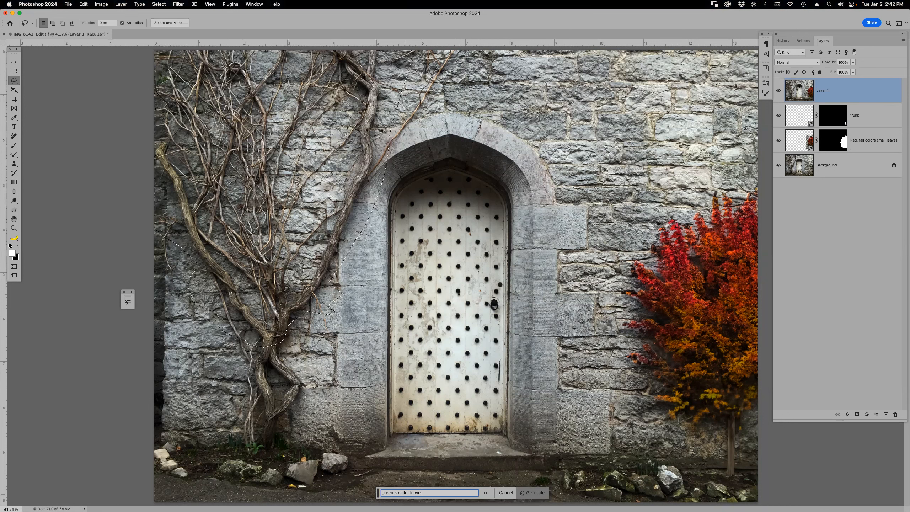
type(" wiyth some brown")
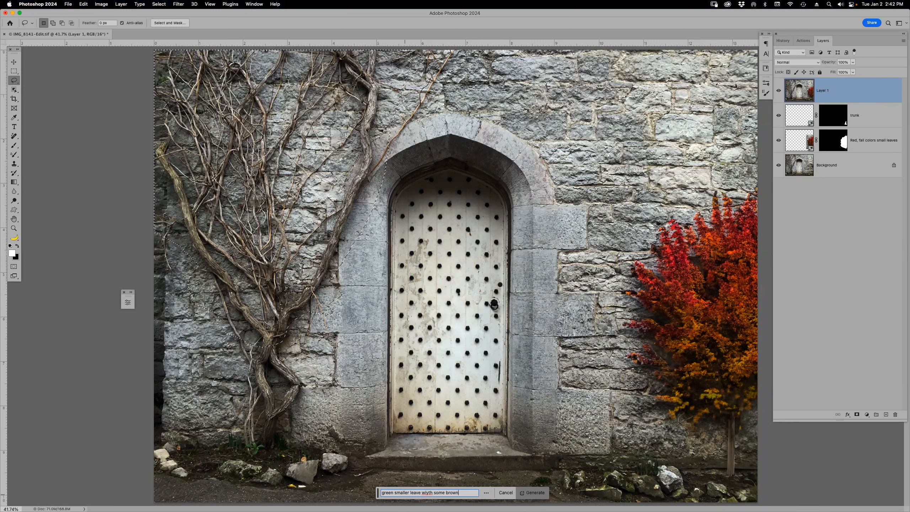
key("Left")
key("Left")
key("Left")
key("Left")
key("Left")
key("Left")
key("Left")
key("Left")
key("Left")
key("Left")
key("Left")
key("Left")
key("BackSpace")
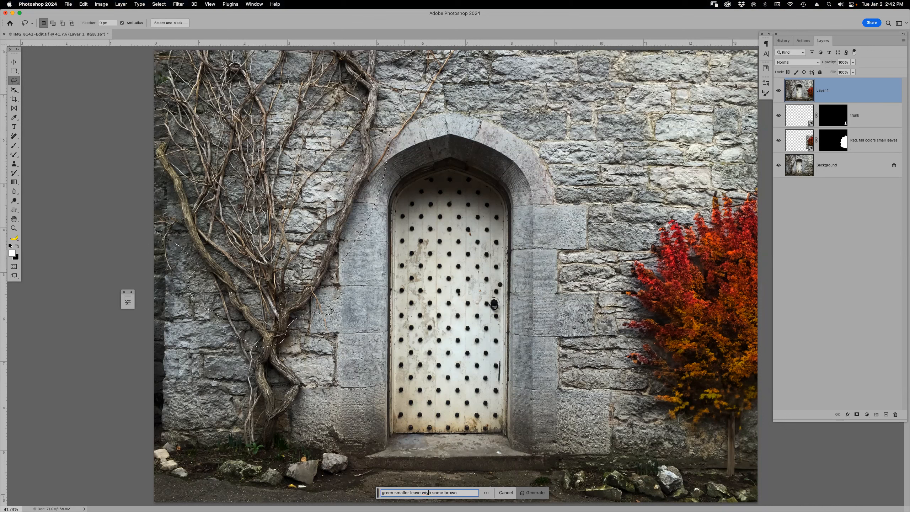
key("BackSpace")
type("t")
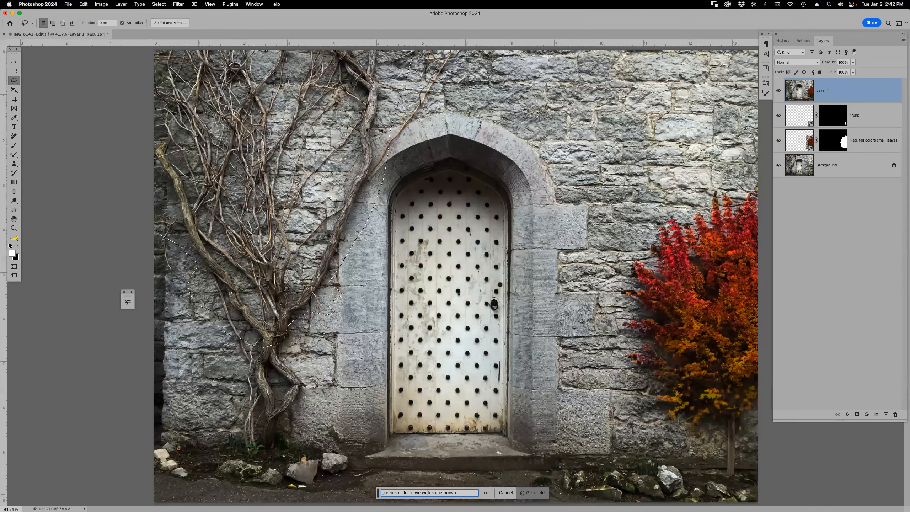
key("Return")
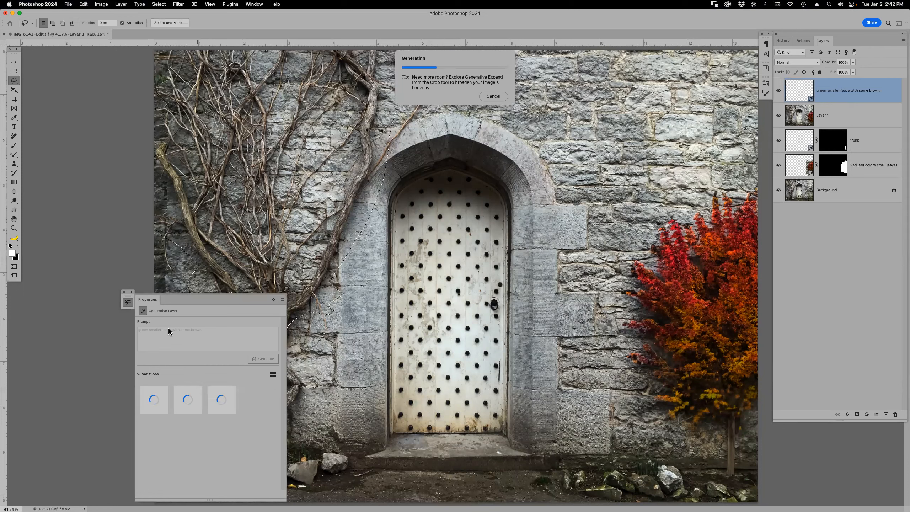
Step: Move the Properties panel clear of the vine, compare the green-leaf variations, and choose the second one
left_click_drag(149, 303, 486, 348)
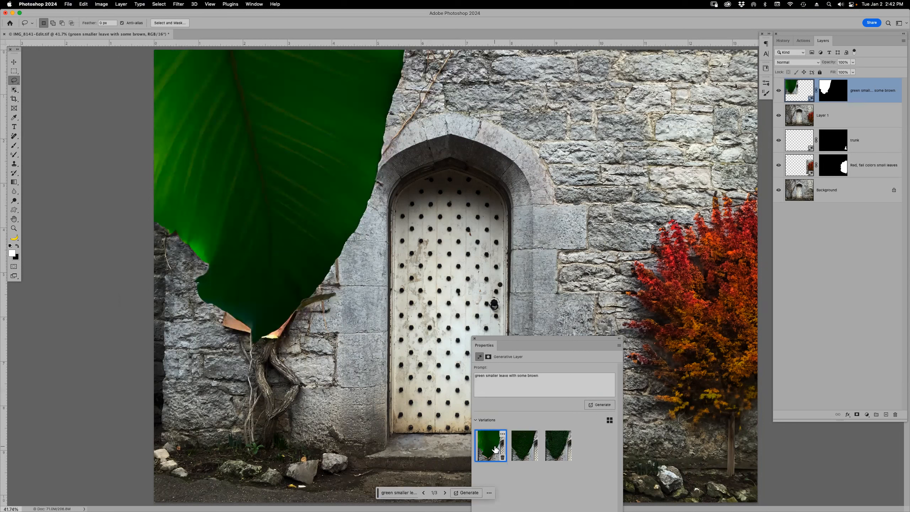
left_click(524, 453)
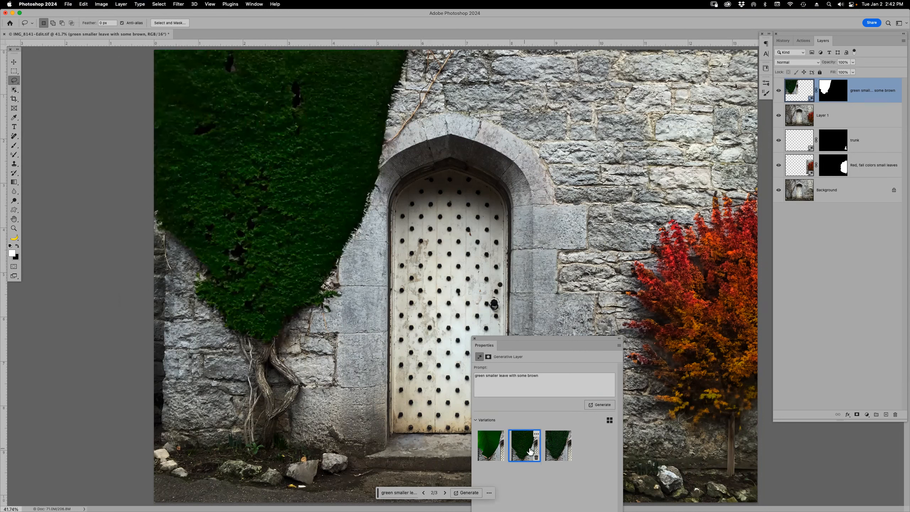
left_click(563, 450)
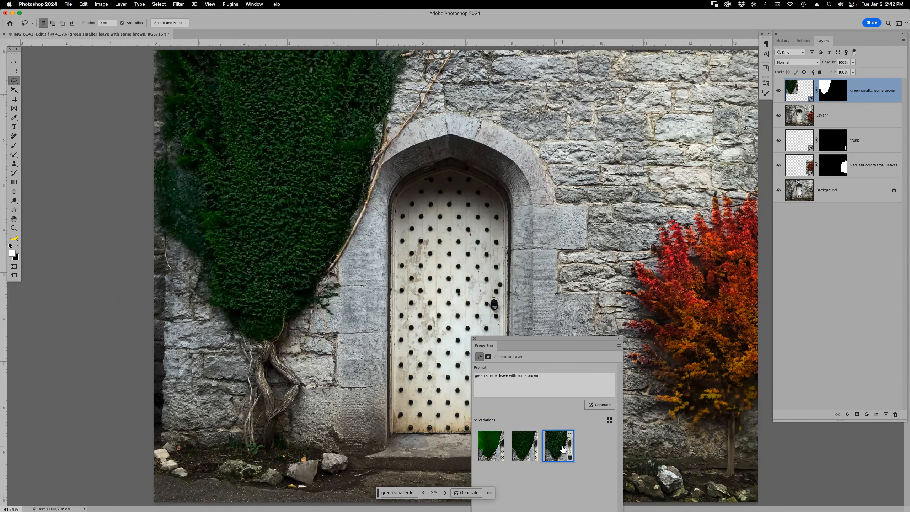
left_click(530, 448)
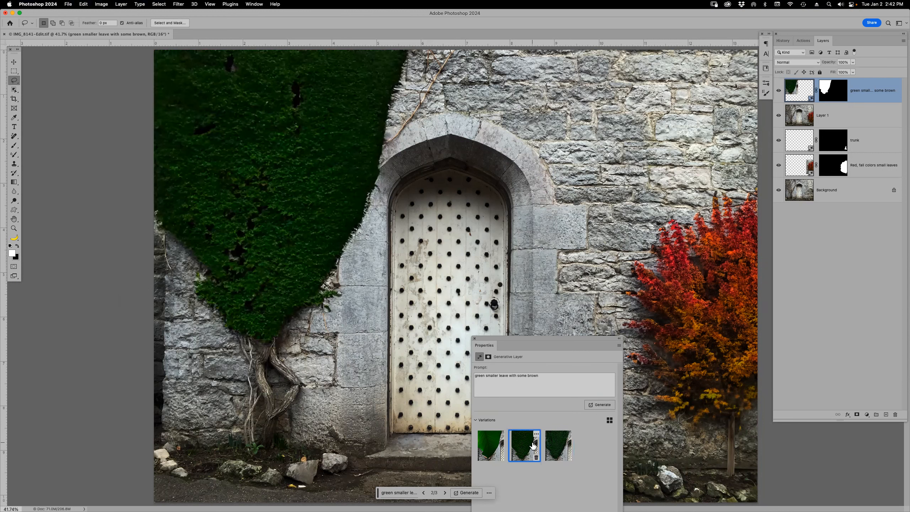
Step: Generate another set of vine leaf variations from the same prompt, compare the second and third, and choose the second
left_click(600, 405)
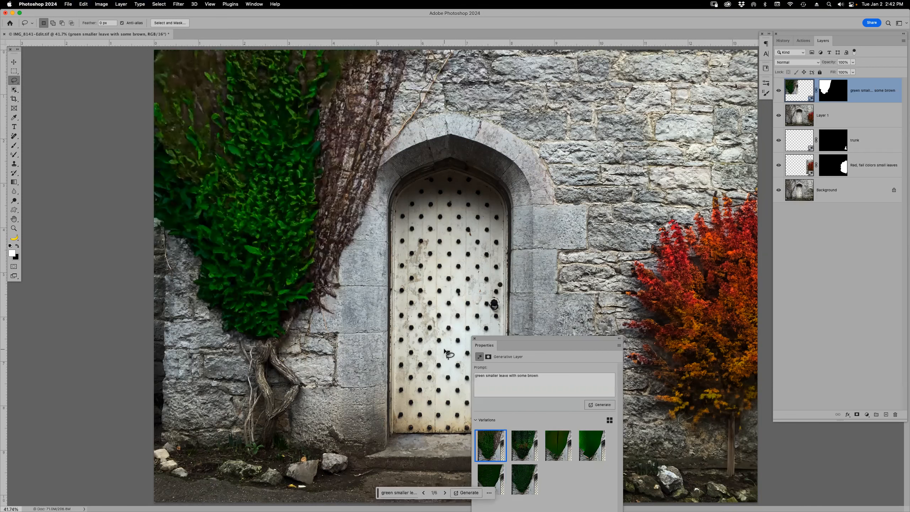
left_click(526, 443)
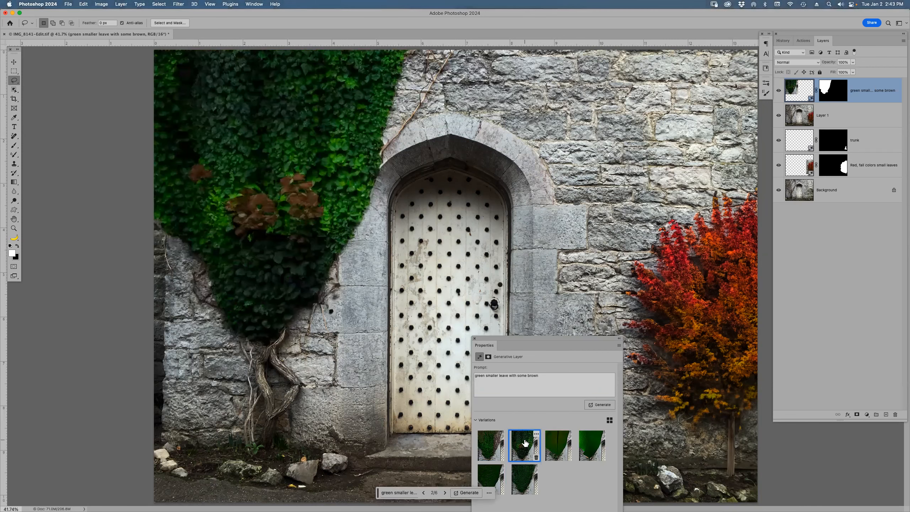
left_click(559, 446)
left_click(525, 445)
Step: Add "ivy" to the start of the vine prompt, regenerate the leaves, and choose the third variation
left_click(477, 380)
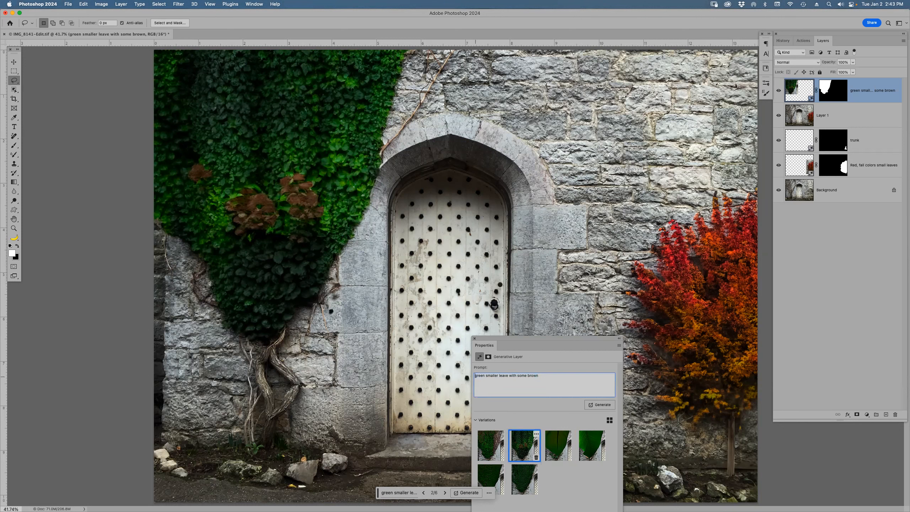
type("spa")
type("r")
type("se")
type("ivy")
key("Return")
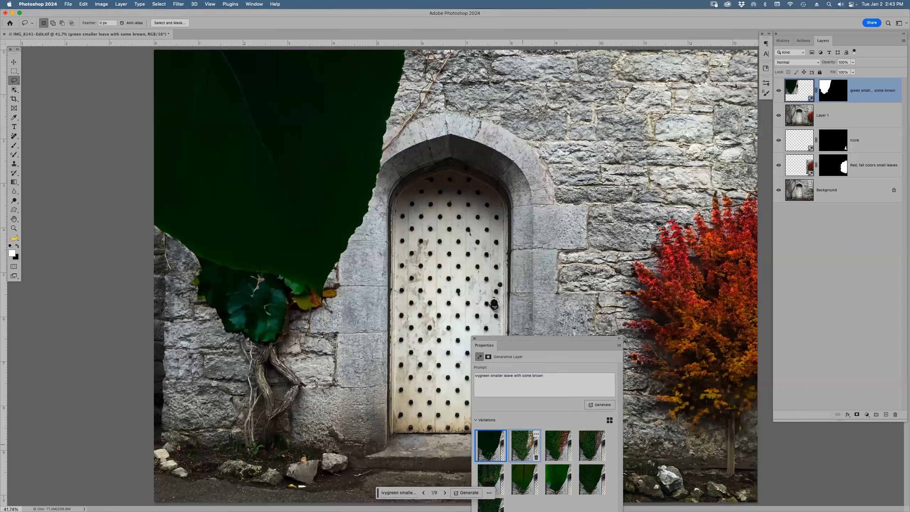
left_click(526, 448)
left_click(553, 445)
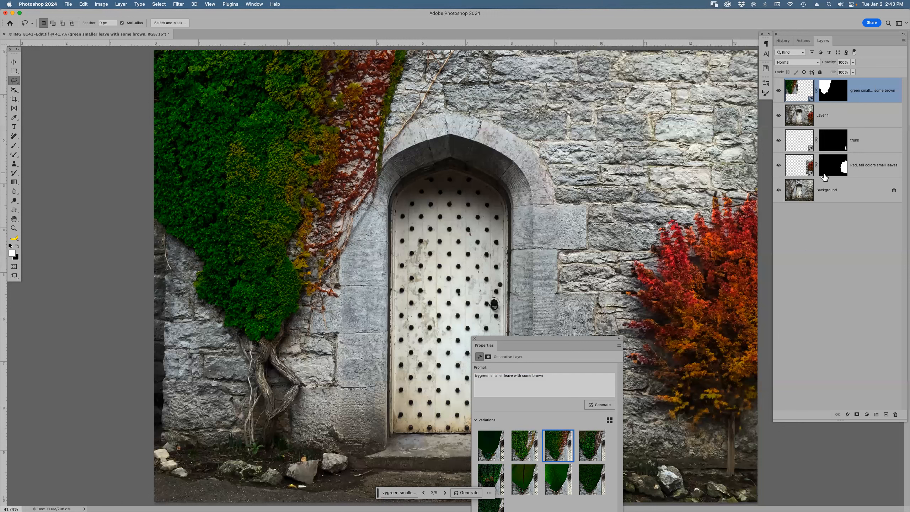
Step: Collapse and dock the Properties panel, and compare the edit with the original by isolating the Background layer and restoring all layers
left_click(619, 339)
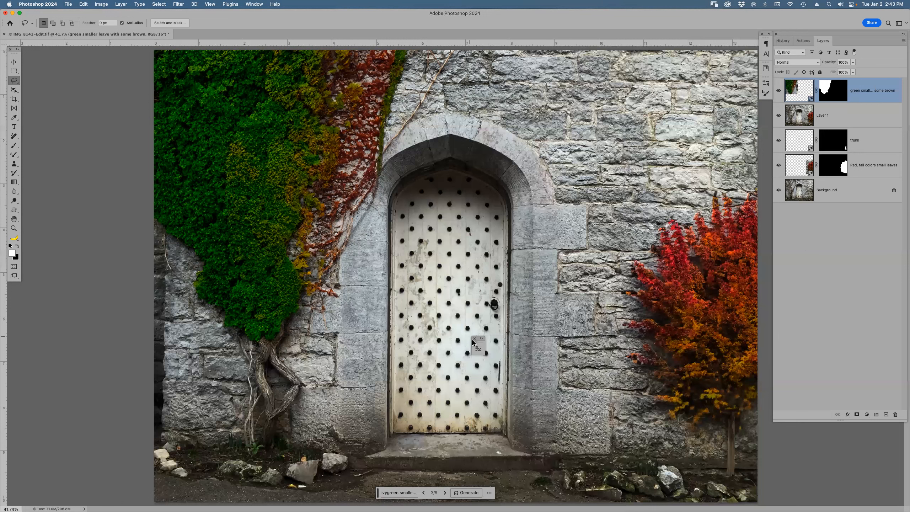
left_click_drag(478, 339, 767, 108)
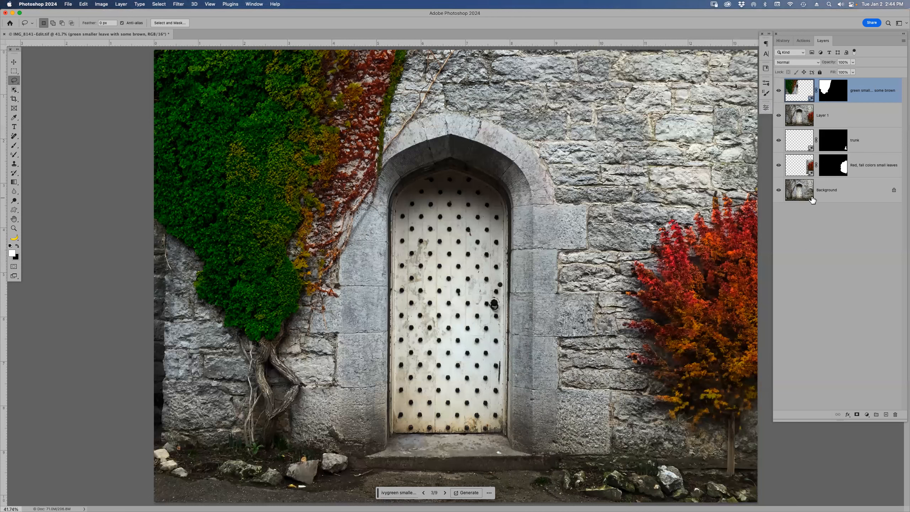
left_click(779, 190, "alt")
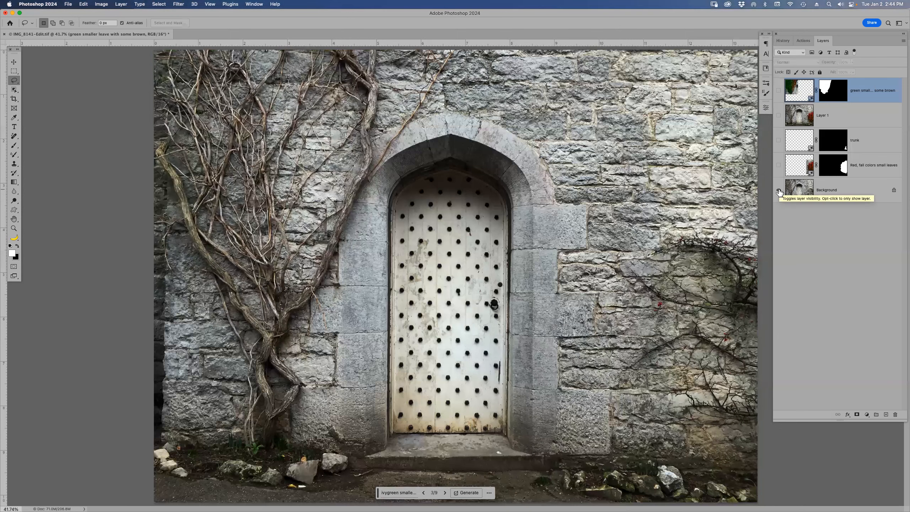
left_click(779, 190, "alt")
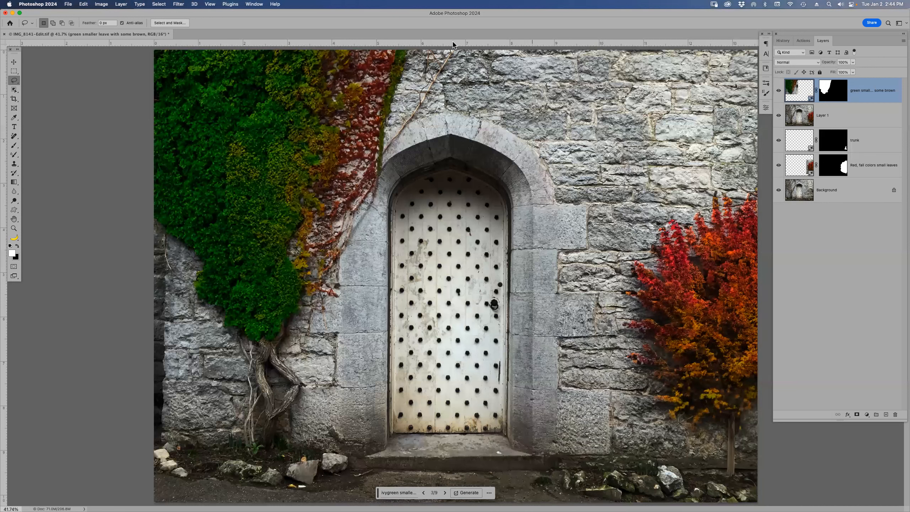
Step: Lasso the leftover bare branch above the door arch, remove it with Generative Fill without a prompt, and collapse the Properties panel
mouse_move(446, 53)
left_mouse_down()
mouse_move(388, 139)
mouse_move(442, 101)
mouse_move(467, 54)
left_mouse_up()
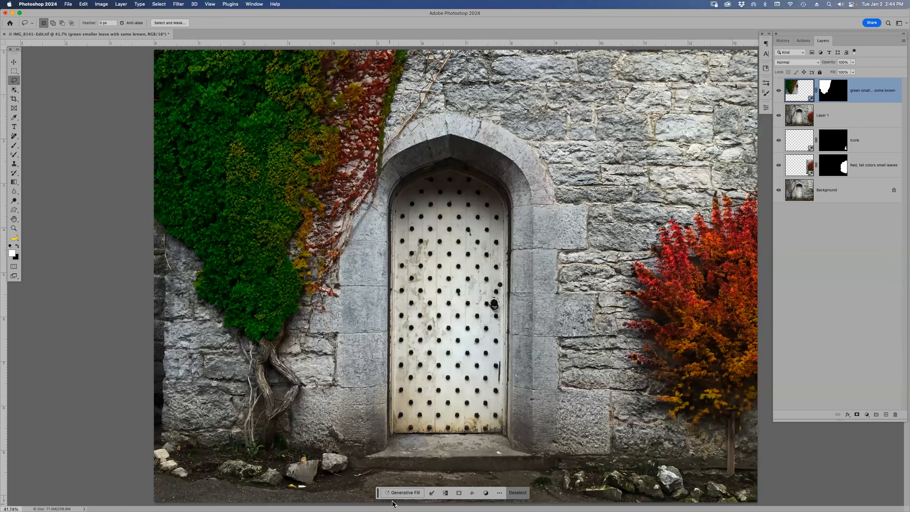
left_click(403, 493)
left_click(535, 494)
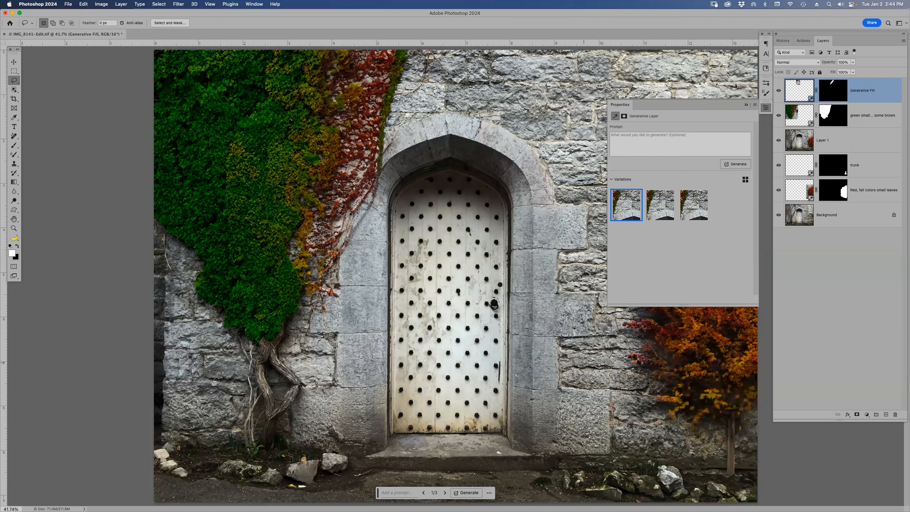
left_click(744, 104)
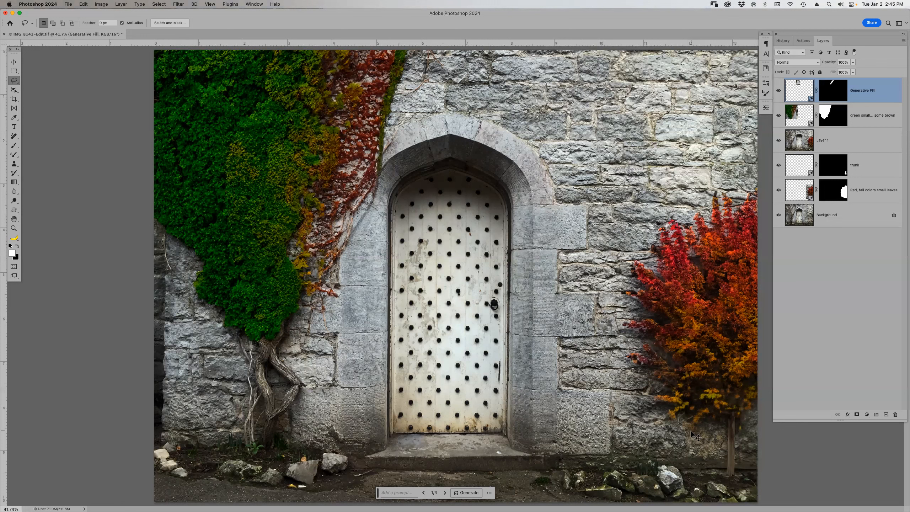
Step: Close the doorway image without saving, switch to Bridge, and open AHC_Dec_2014_0085a.jpg
key("super+w")
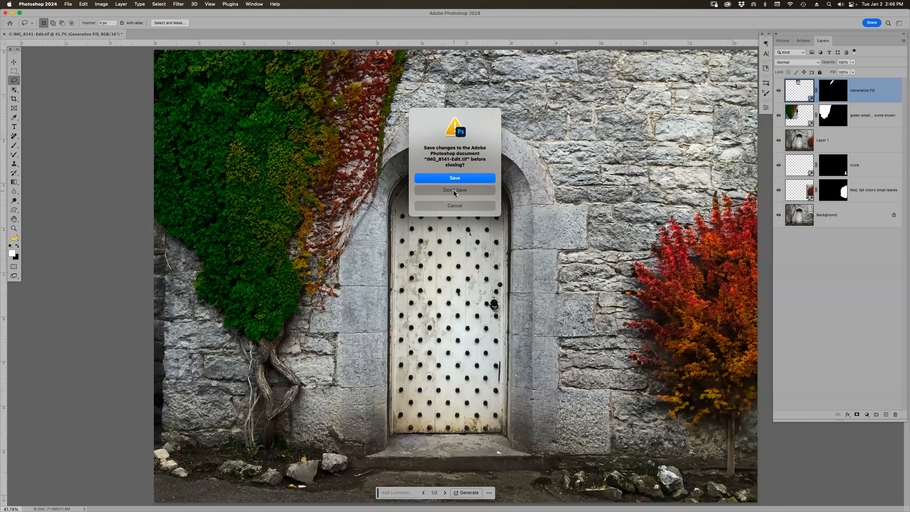
left_click(453, 190)
key("super+Tab")
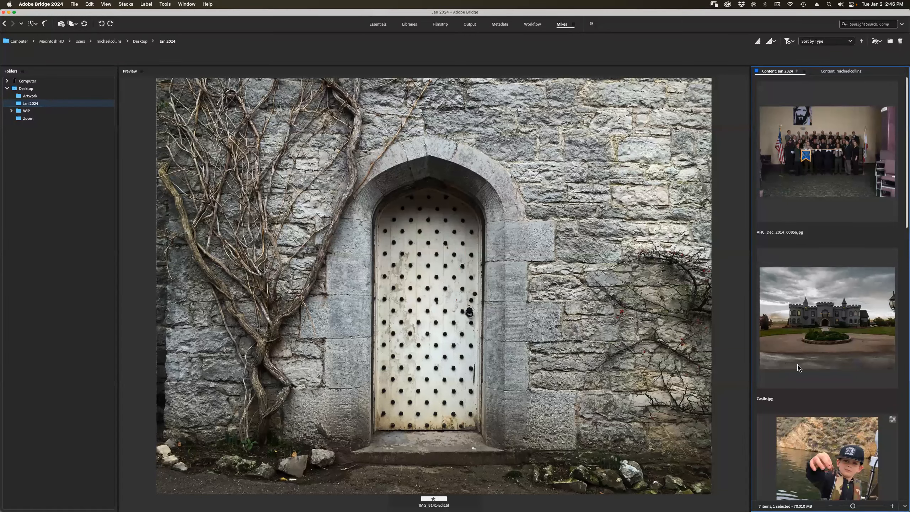
left_click(815, 187)
double_click(815, 187)
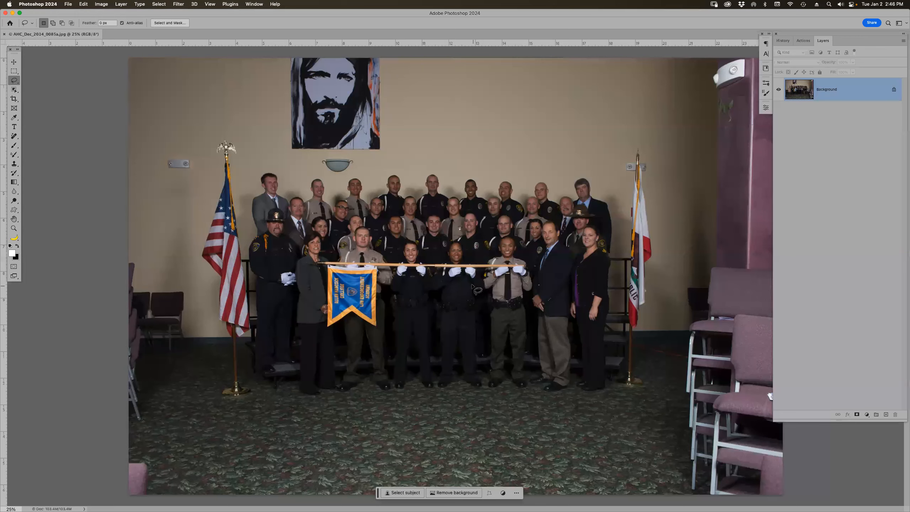
Step: Inspect the group photo, and use the Remove tool to erase the wall sconce, the painting and the wall fixture near the US flag
key("z")
left_click_drag(338, 193, 499, 341)
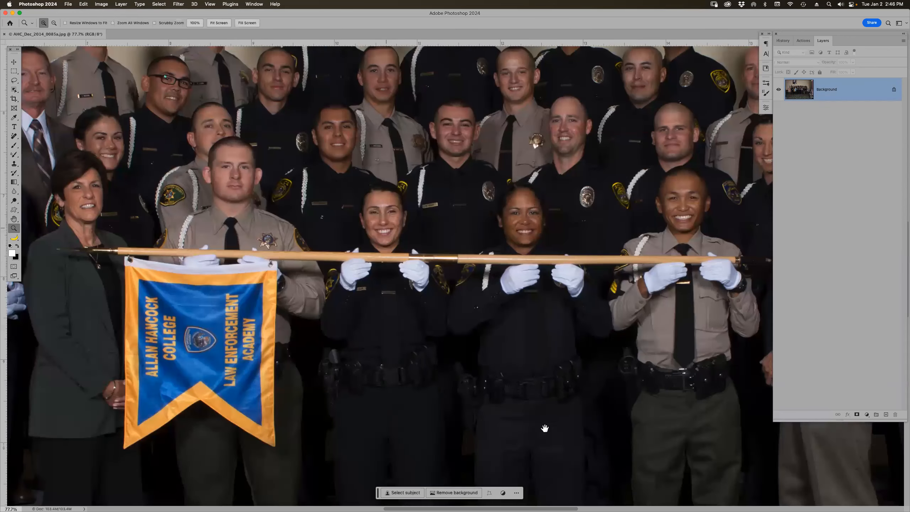
scroll(491, 377, "up", 10)
key("super+minus")
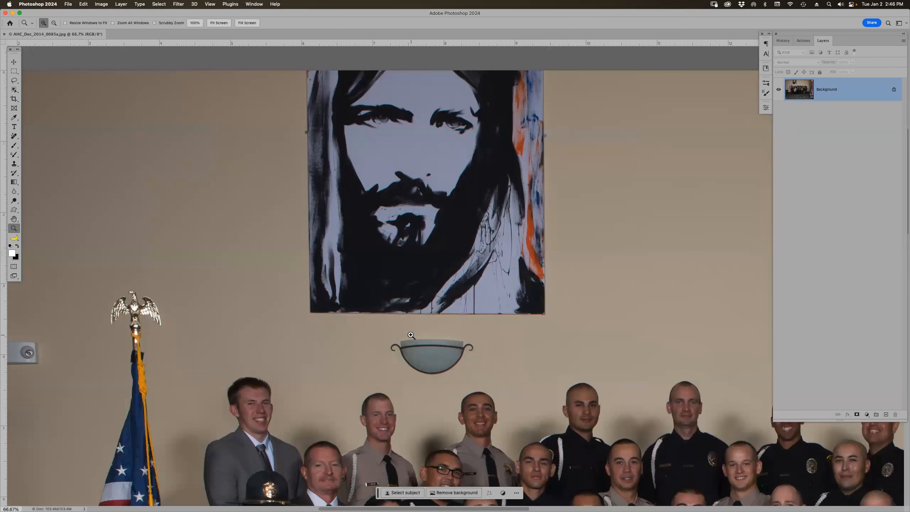
key("super+0")
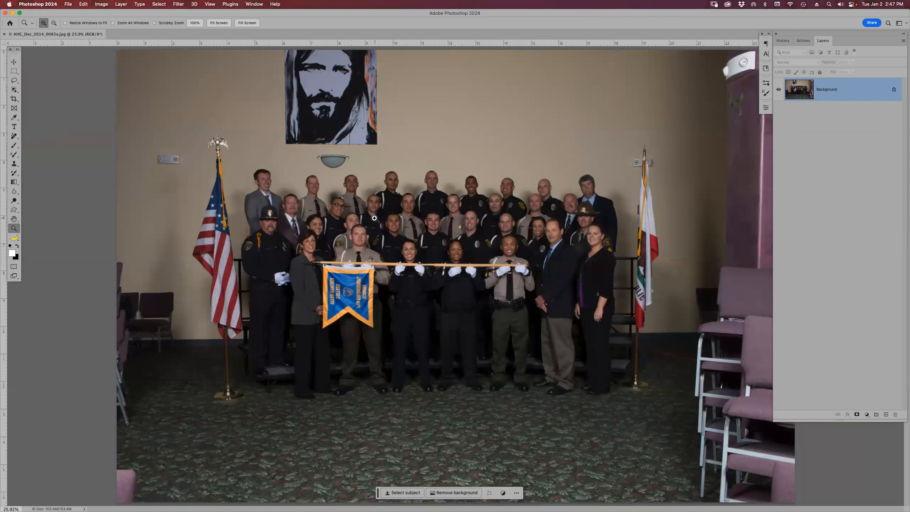
key("j")
mouse_move(319, 153)
left_mouse_down()
mouse_move(322, 167)
mouse_move(346, 168)
mouse_move(349, 159)
mouse_move(331, 153)
left_mouse_up()
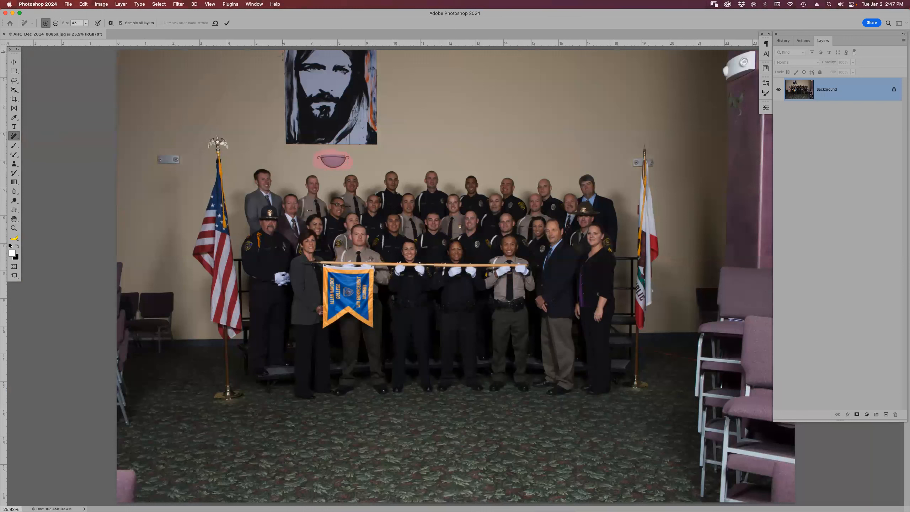
mouse_move(286, 144)
left_mouse_down()
mouse_move(366, 150)
mouse_move(382, 139)
mouse_move(383, 92)
left_mouse_up()
left_click_drag(383, 47, 280, 52)
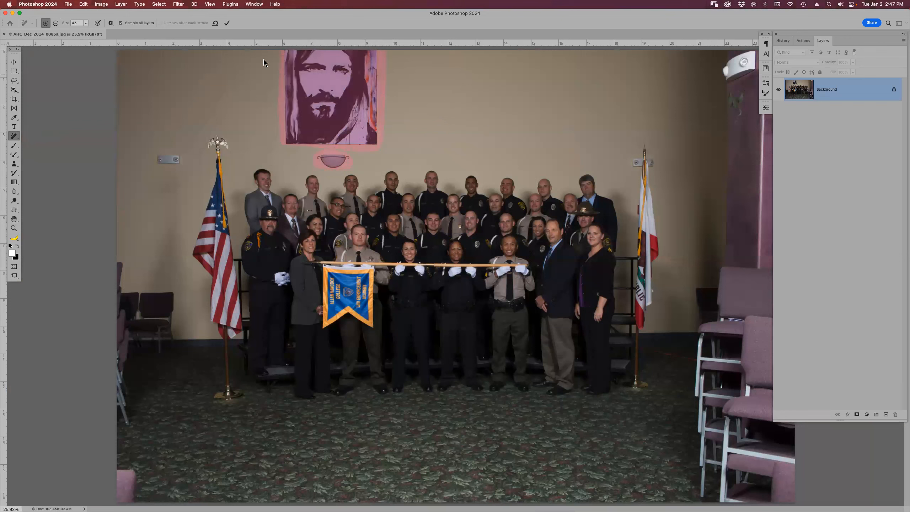
left_click_drag(154, 156, 154, 155)
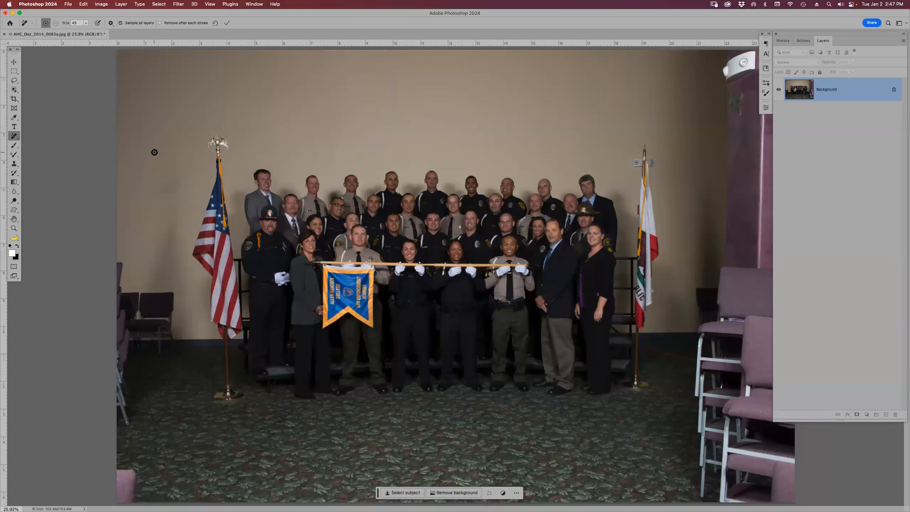
Step: Use the Remove tool to erase the emergency light on both sides of the California flag's pole
key("z")
left_click(631, 166)
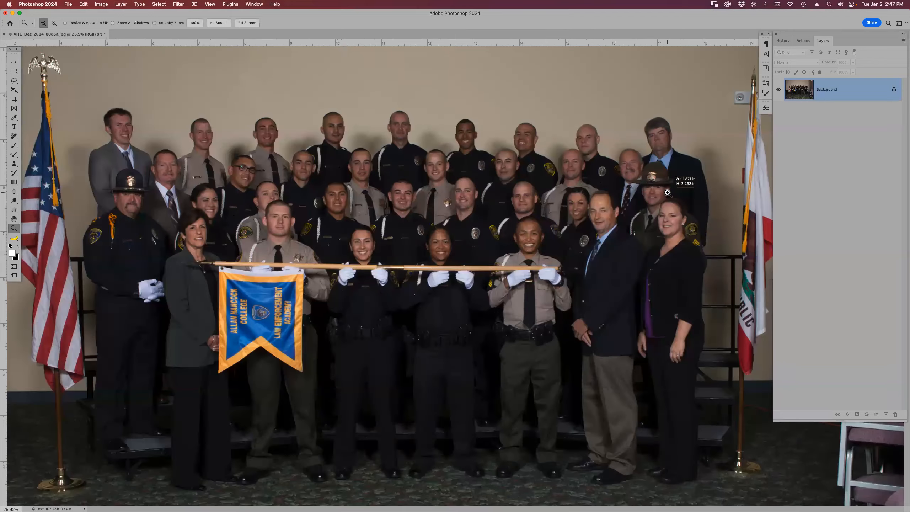
left_click_drag(602, 197, 433, 253)
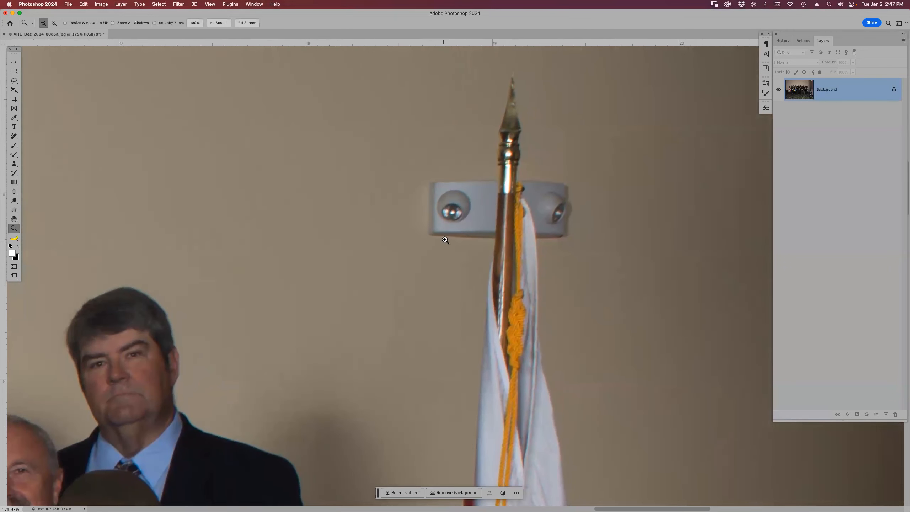
key("j")
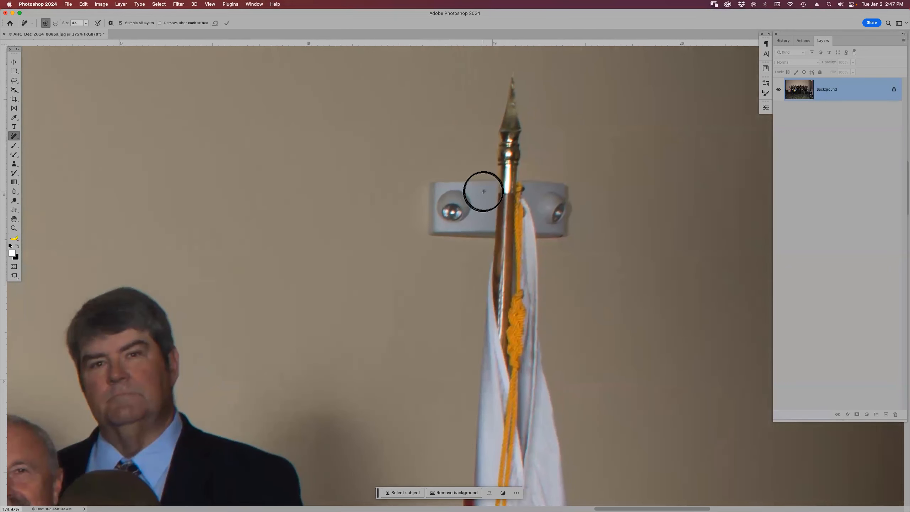
mouse_move(485, 220)
left_mouse_down()
mouse_move(482, 233)
mouse_move(441, 235)
left_mouse_up()
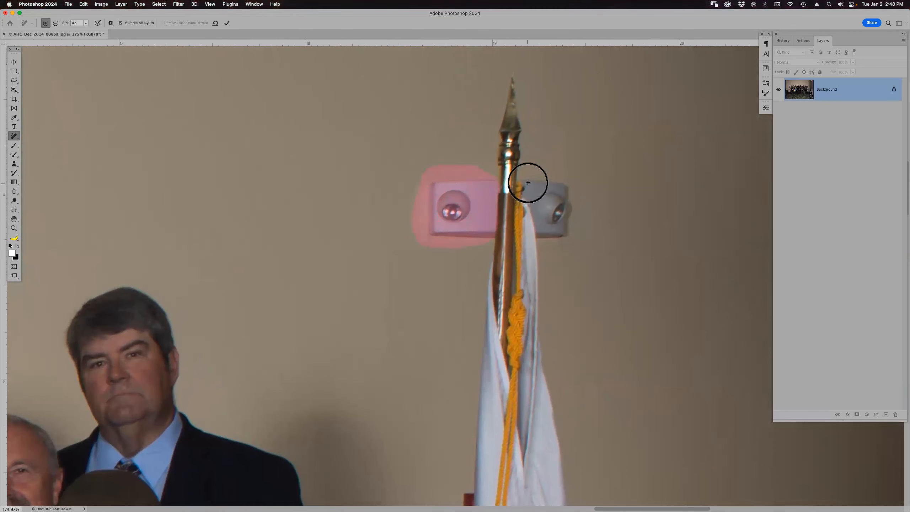
left_click(530, 178)
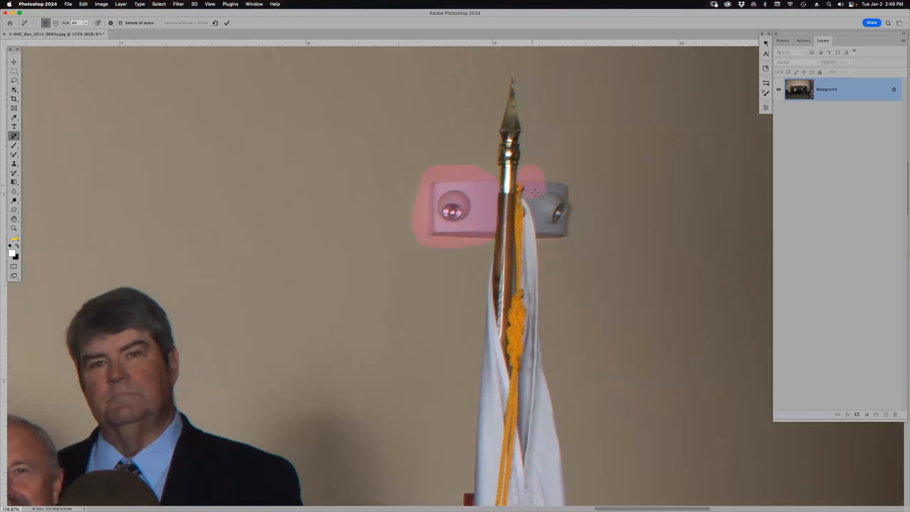
mouse_move(539, 230)
left_mouse_down()
mouse_move(564, 230)
mouse_move(560, 184)
mouse_move(573, 188)
left_mouse_up()
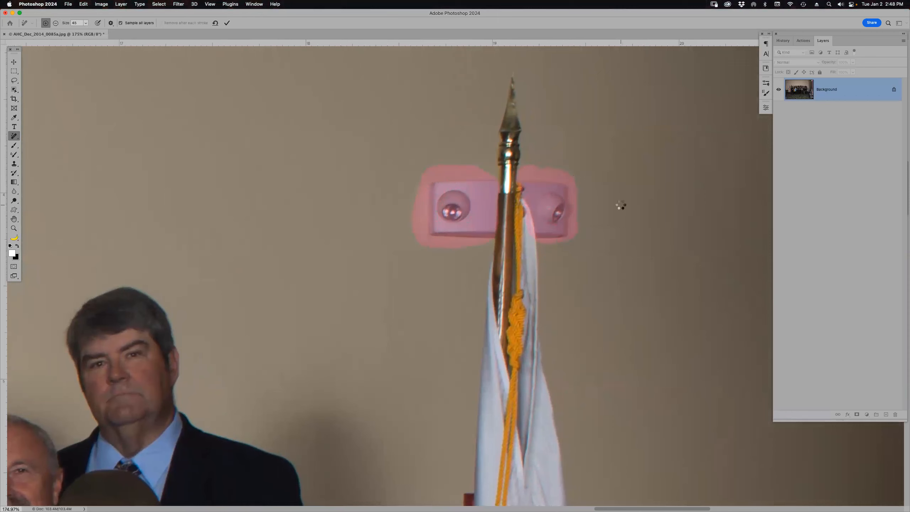
key("Return")
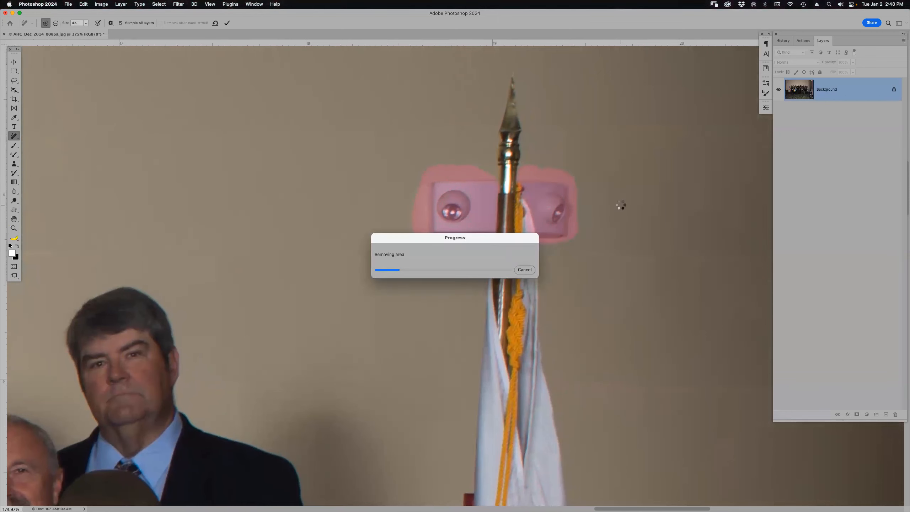
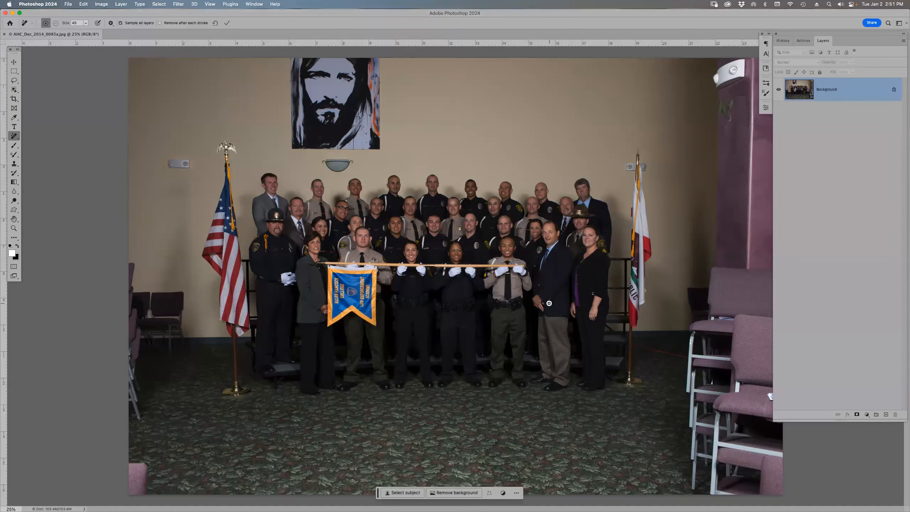
Step: Close the group photo and switch to Bridge
key("super+w")
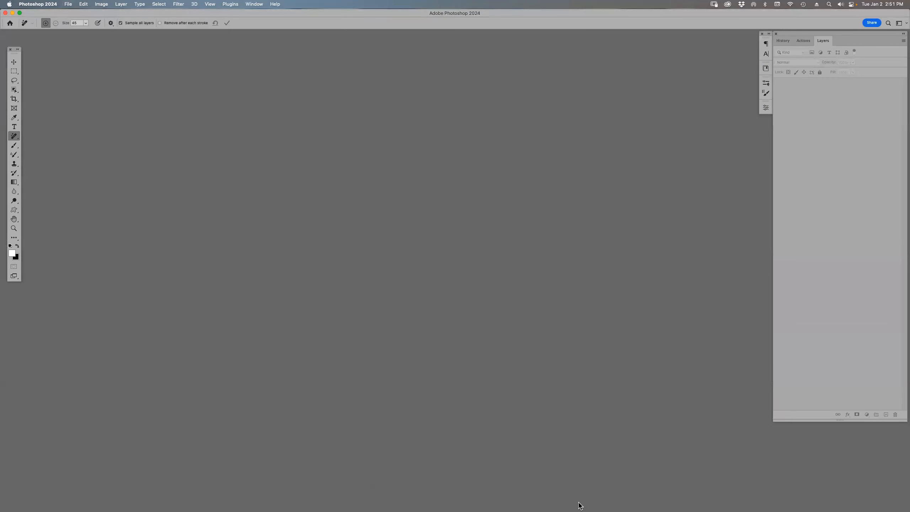
mouse_move(579, 506)
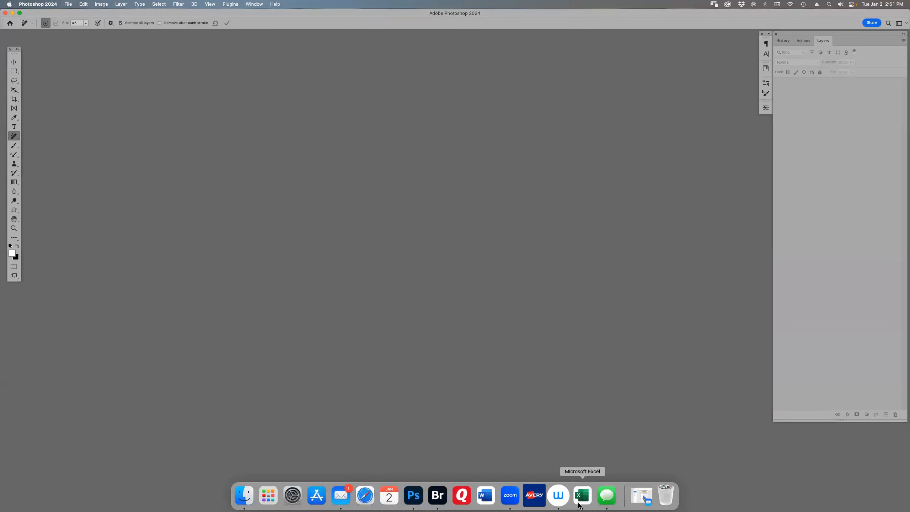
left_click(437, 495)
Step: Collapse the Desktop folder tree and open the 2024 Photoshop Class folder inside Photoshop stuff on the LaCie 20 drive
left_click(7, 81)
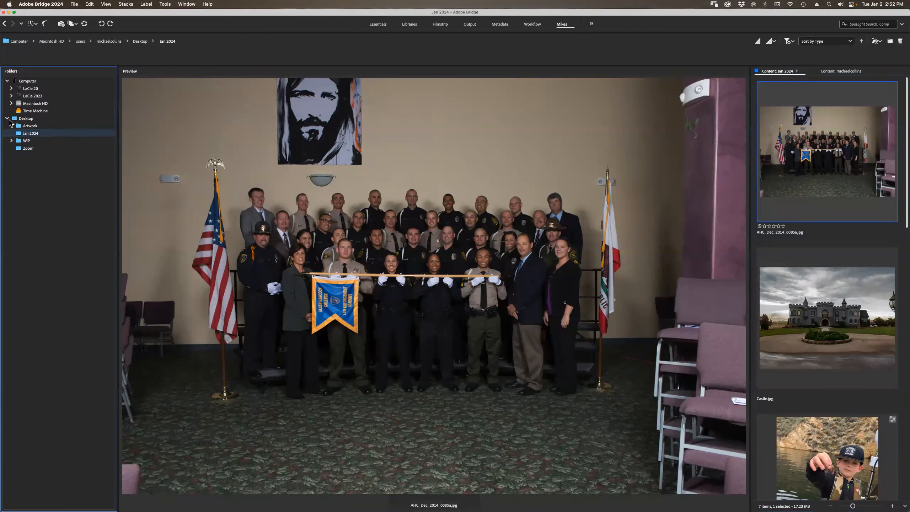
left_click(7, 119)
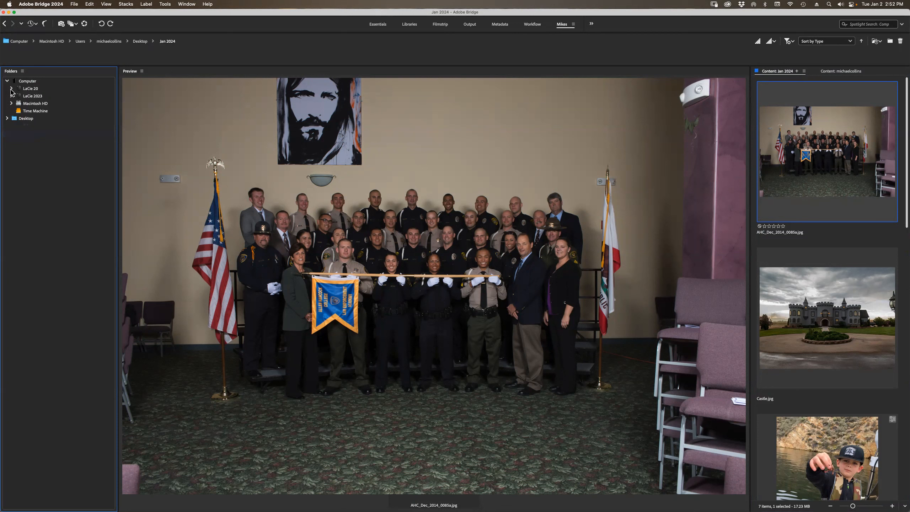
left_click(11, 88)
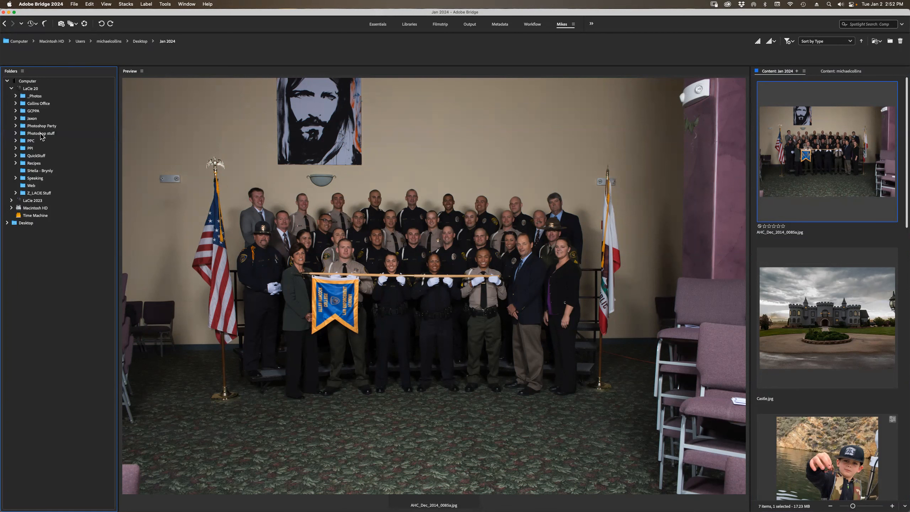
left_click(38, 133)
left_click(15, 133)
left_click(50, 148)
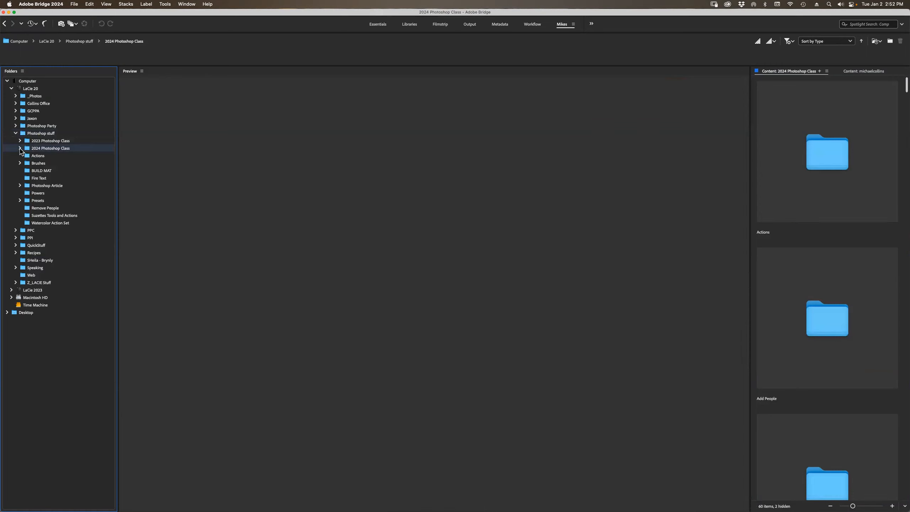
Step: Open the baseball player portrait shot through a net from the Remove Tool folder inside Generative Fill, in the 2024 Photoshop Class folder
left_click(19, 148)
scroll(65, 260, "down", 3)
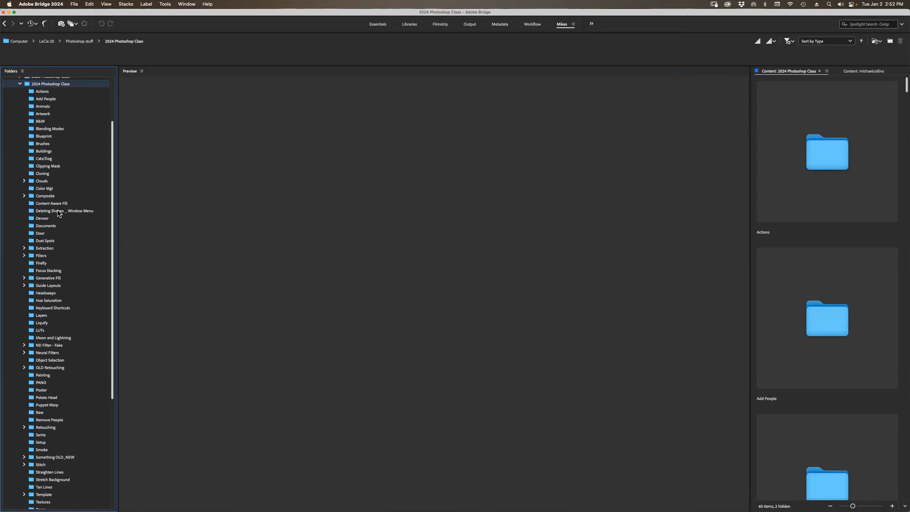
left_click(50, 279)
left_click(24, 279)
left_click(40, 293)
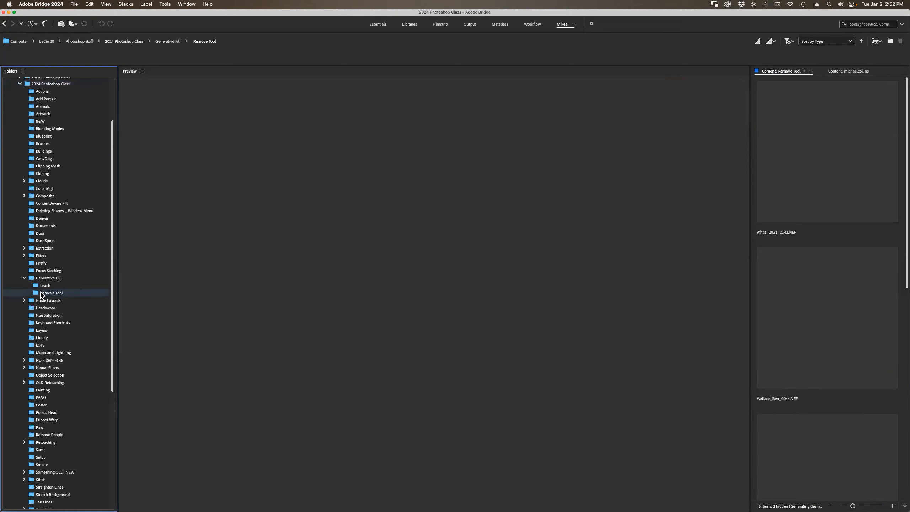
double_click(812, 306)
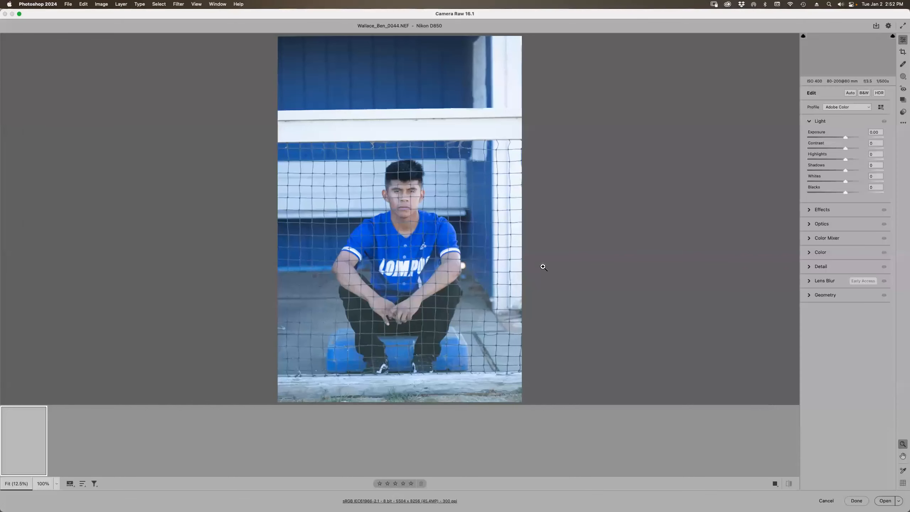
Step: Apply the Auto tonal adjustment to the raw portrait in Camera Raw and open it in Photoshop
left_click_drag(356, 153, 423, 250)
key("space")
left_click_drag(497, 281, 402, 174)
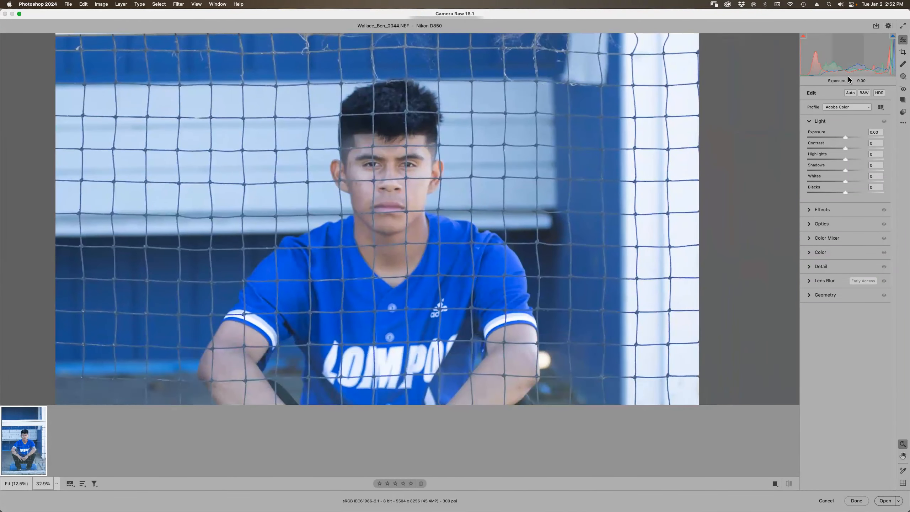
left_click(850, 92)
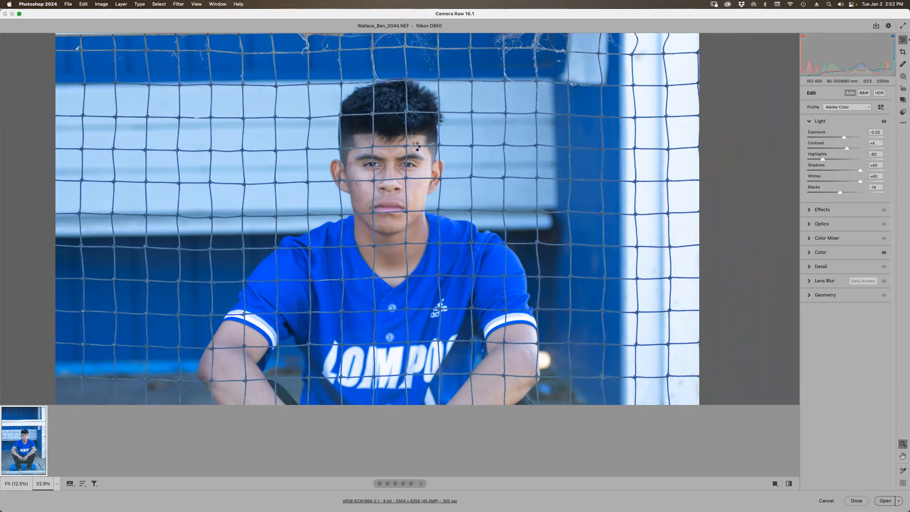
key("Return")
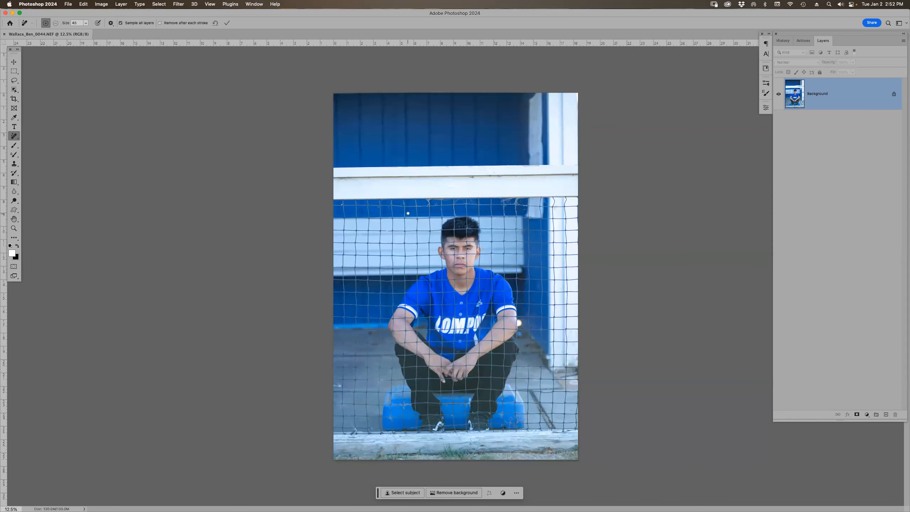
Step: Use the Remove tool with straight connected strokes to erase the net strands framing the player's forehead, eyes and nose bridge
key("z")
left_click_drag(401, 223, 546, 304)
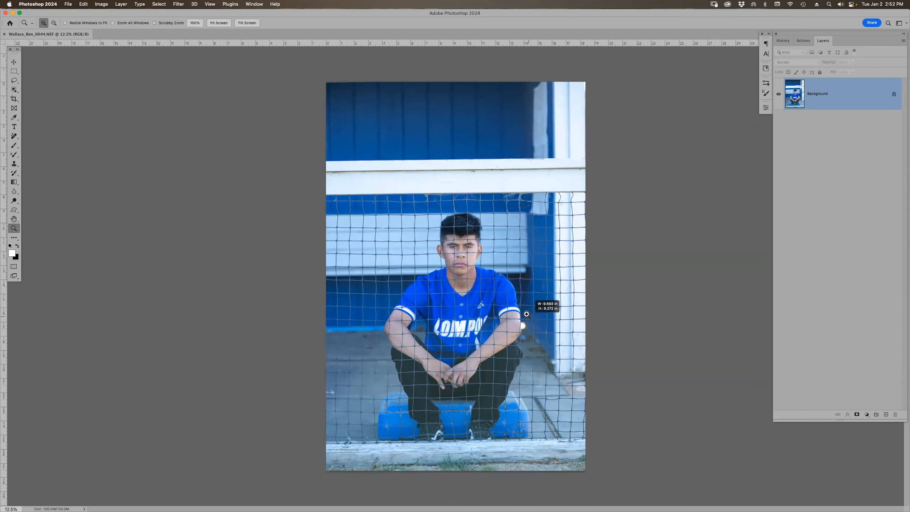
key("shift+j")
key("shift+j")
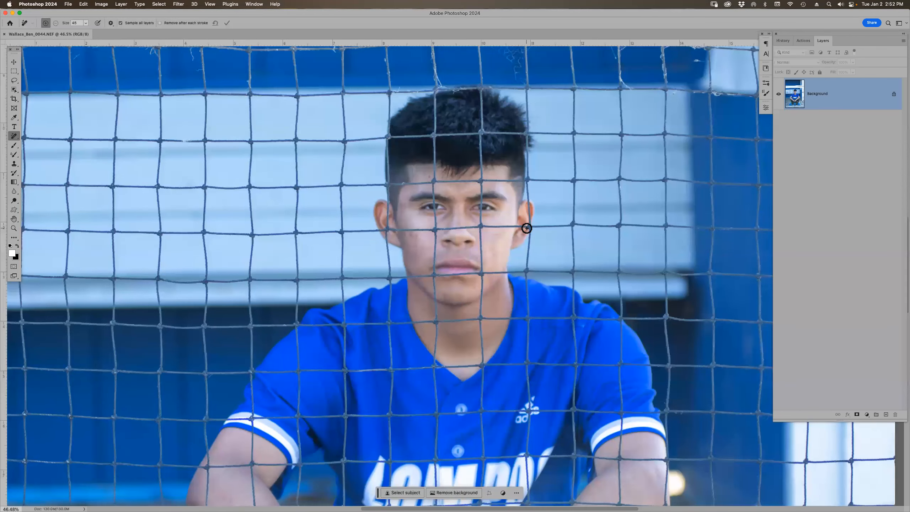
left_click(481, 133)
left_click_drag(481, 134, 480, 138)
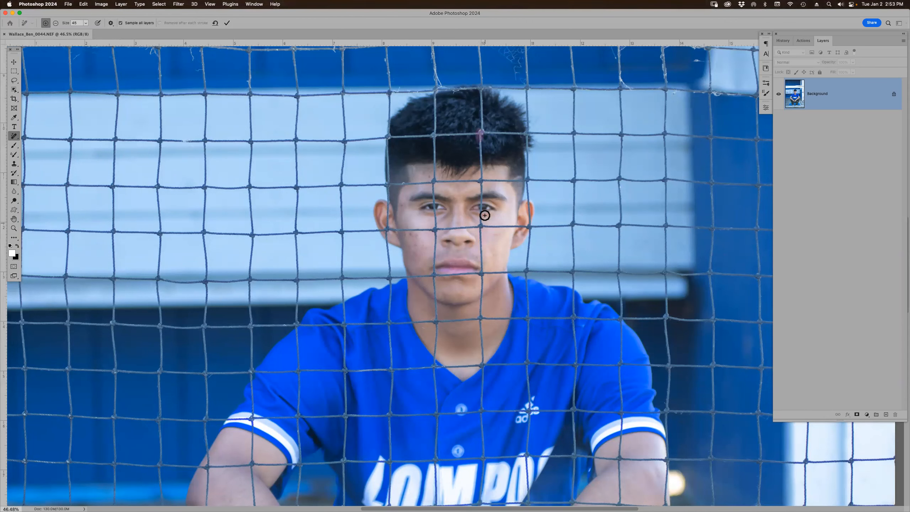
left_click(481, 179, "shift")
left_click(480, 226, "shift")
left_click(434, 229, "shift")
left_click(434, 136, "shift")
left_click(481, 131, "shift")
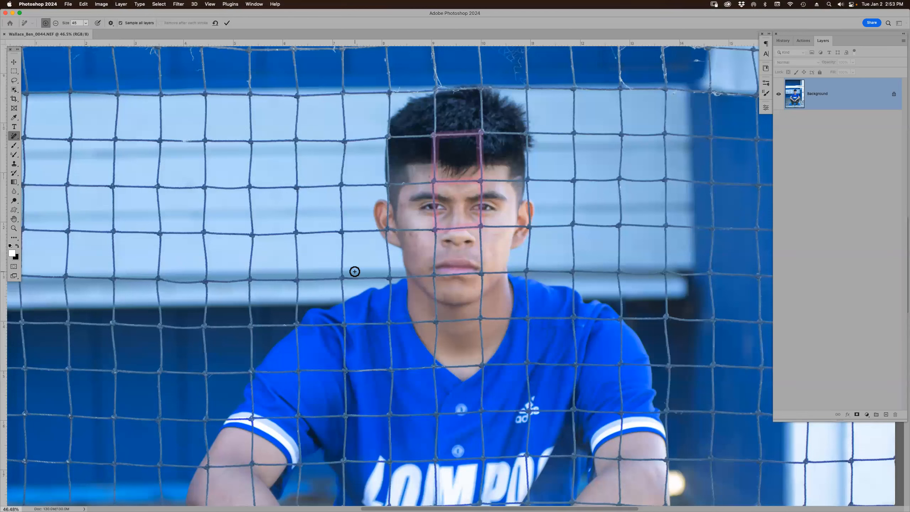
key("Return")
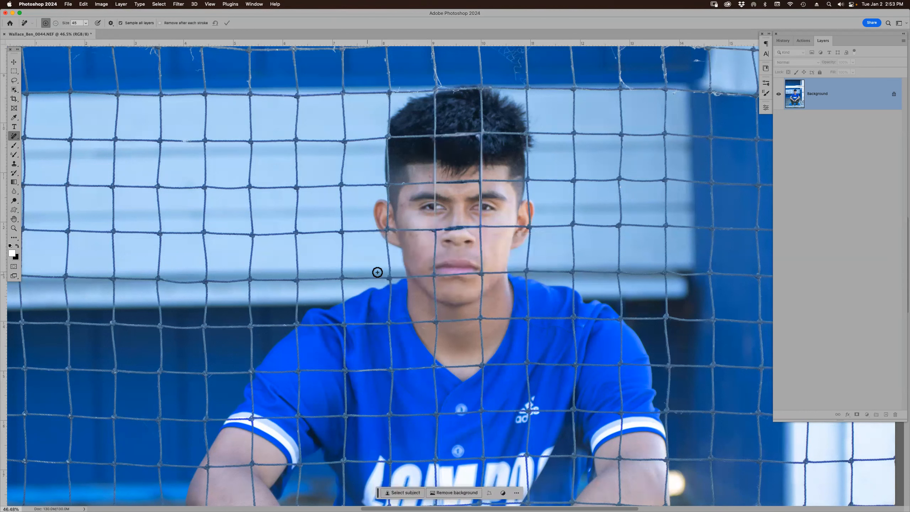
Step: Use the Remove tool again on the vertical net strand running from the player's hair down to the forehead
left_click(435, 142)
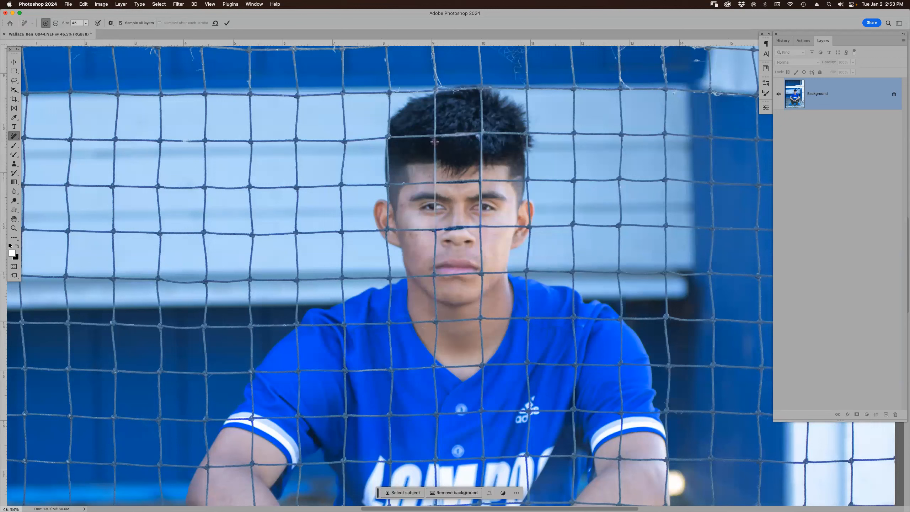
left_click(435, 180, "shift")
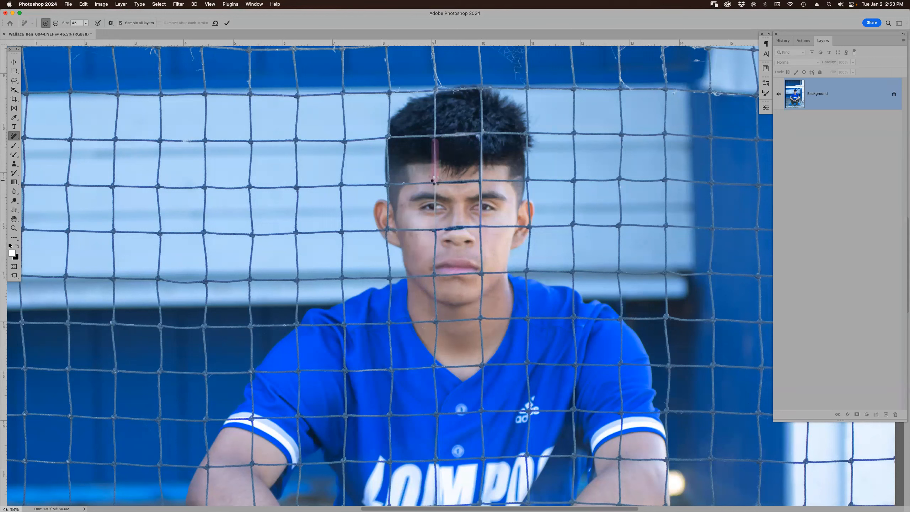
key("Return")
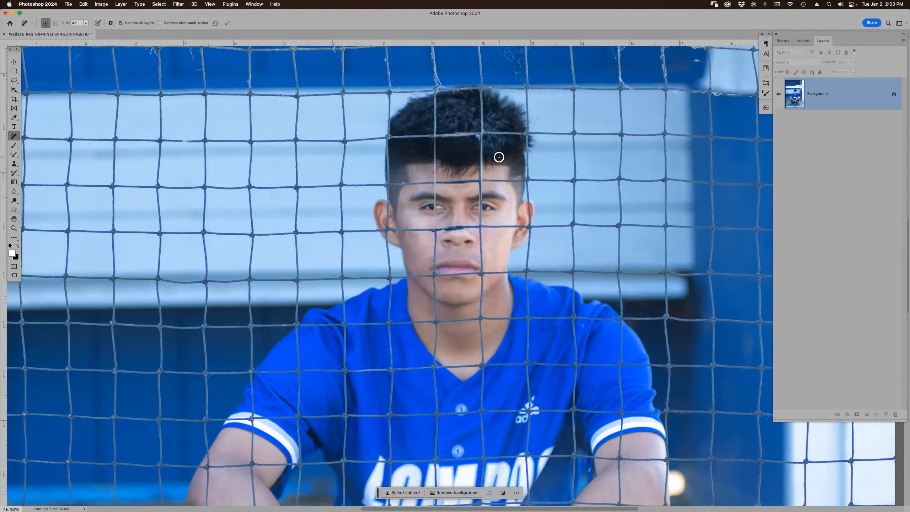
left_click_drag(436, 146, 437, 177)
key("Return")
Step: Turn on Remove after each stroke and brush over the horizontal net strands on the player's forehead and cheek
left_click(160, 23)
left_click_drag(438, 184, 448, 184)
left_click(523, 226)
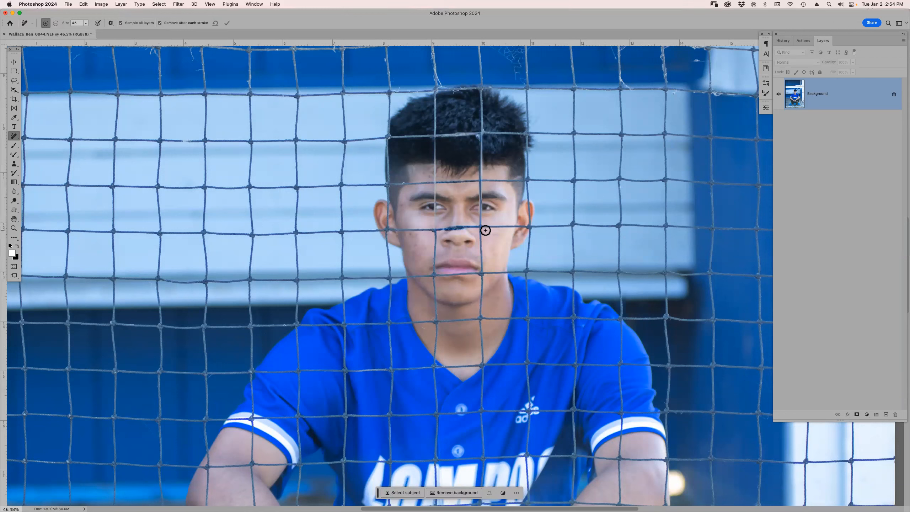
left_click_drag(481, 227, 519, 226)
Step: Switch to the Spot Healing Brush, enlarge the brush, and heal the net strands across the player's forehead and lower hair
key("s")
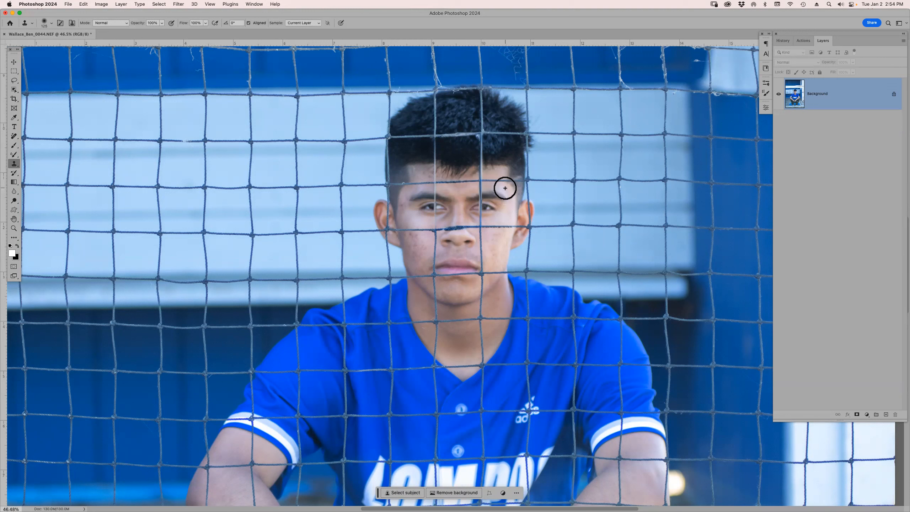
key("j")
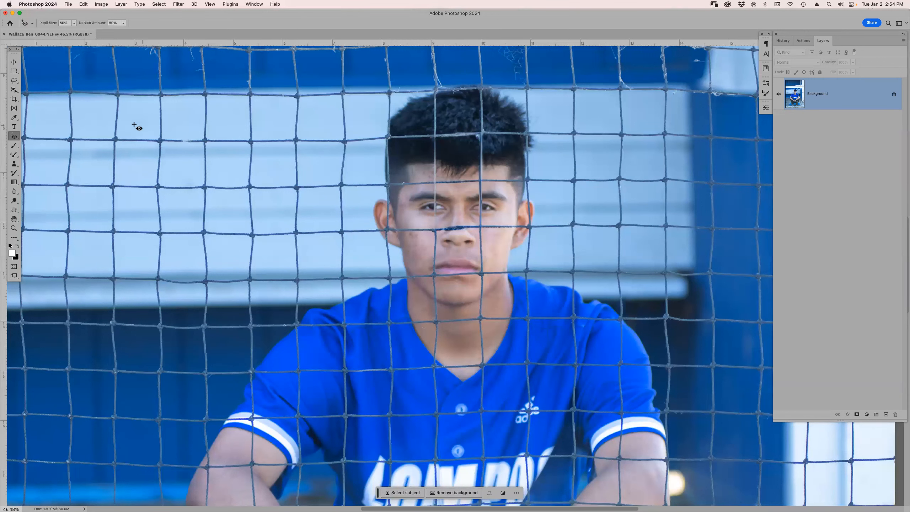
right_click(16, 139)
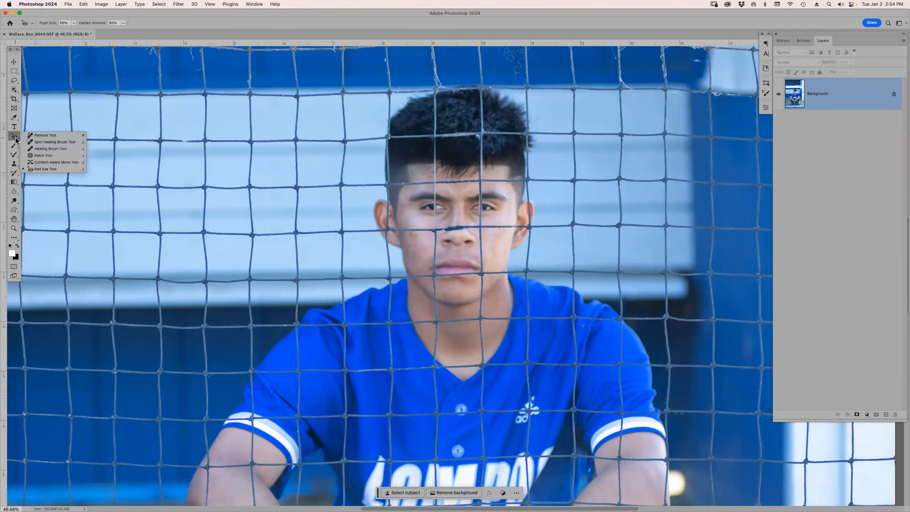
left_click(35, 142)
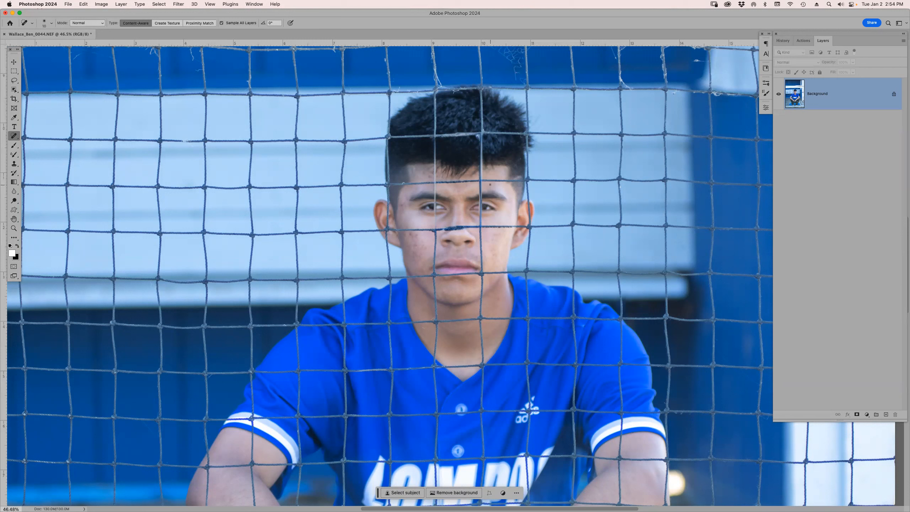
key("bracketright")
key("bracketright")
key("bracketright")
mouse_move(484, 181)
left_mouse_down()
mouse_move(523, 182)
mouse_move(436, 184)
mouse_move(481, 164)
mouse_move(482, 123)
left_mouse_up()
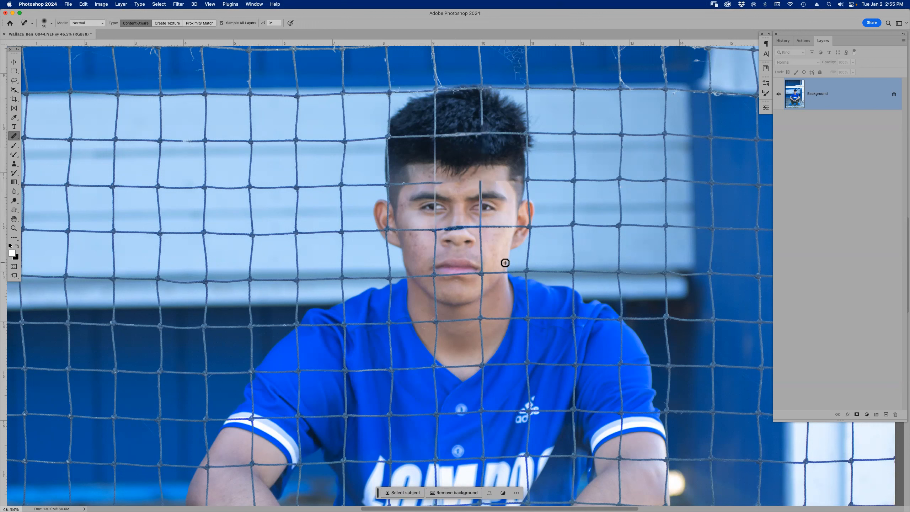
left_click_drag(508, 181, 492, 182)
mouse_move(478, 506)
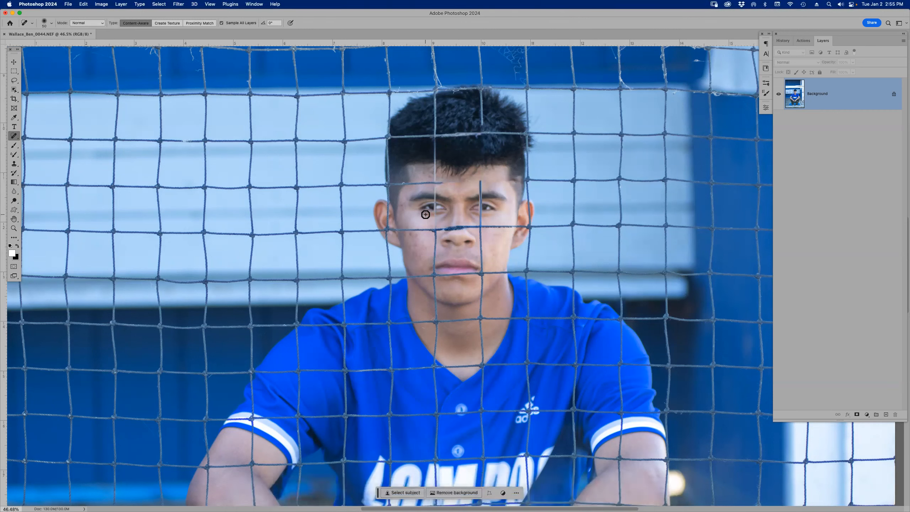